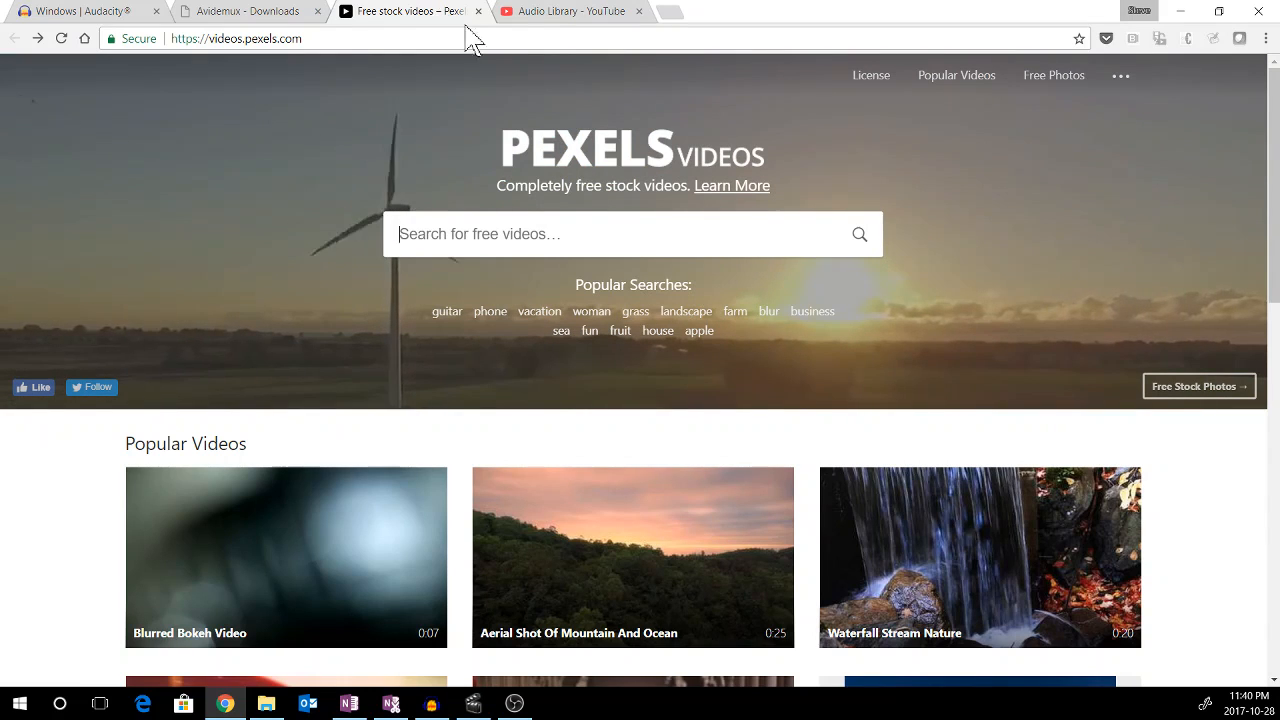
Search Pexels Videos for restaurant footage
left_click(565, 14)
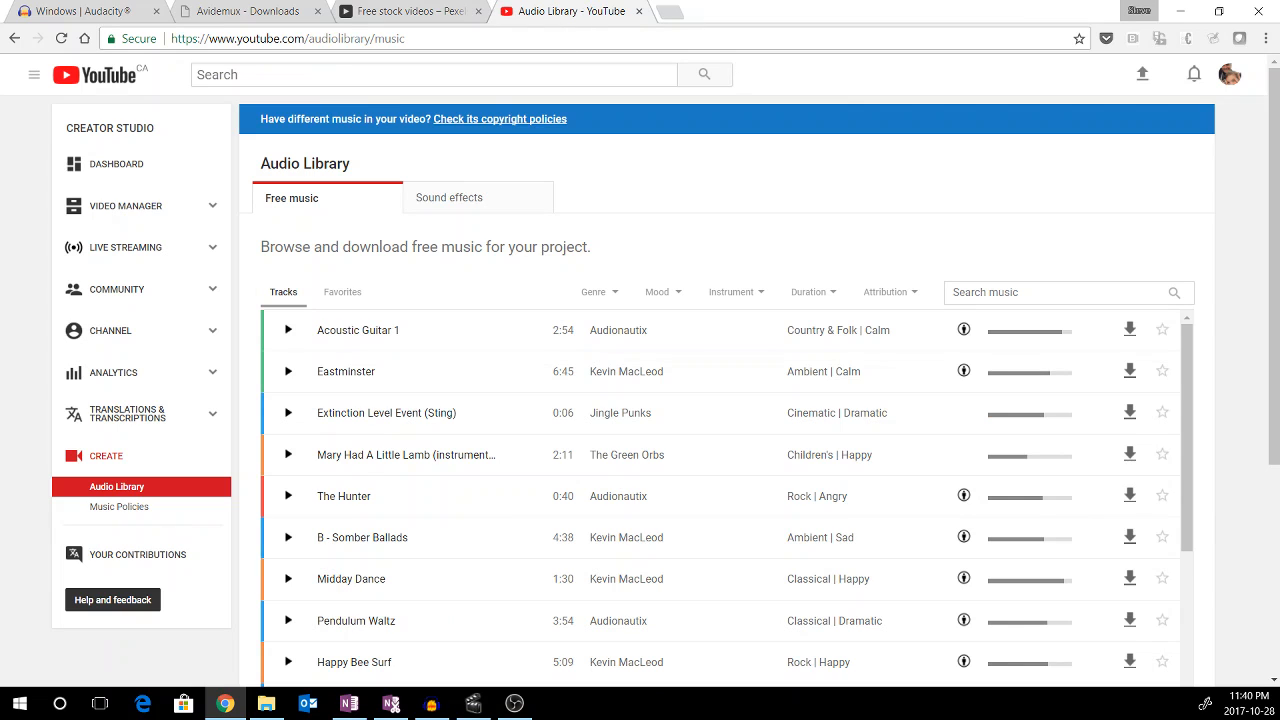
left_click(88, 12)
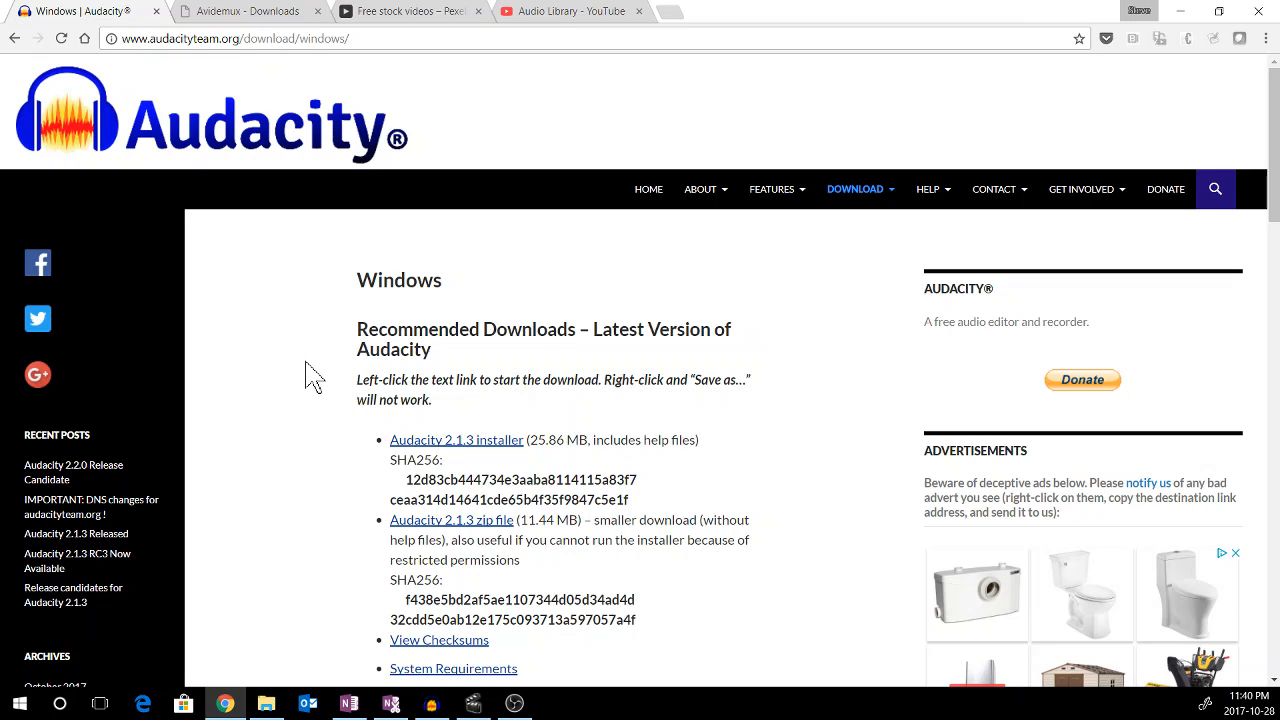
left_click(407, 14)
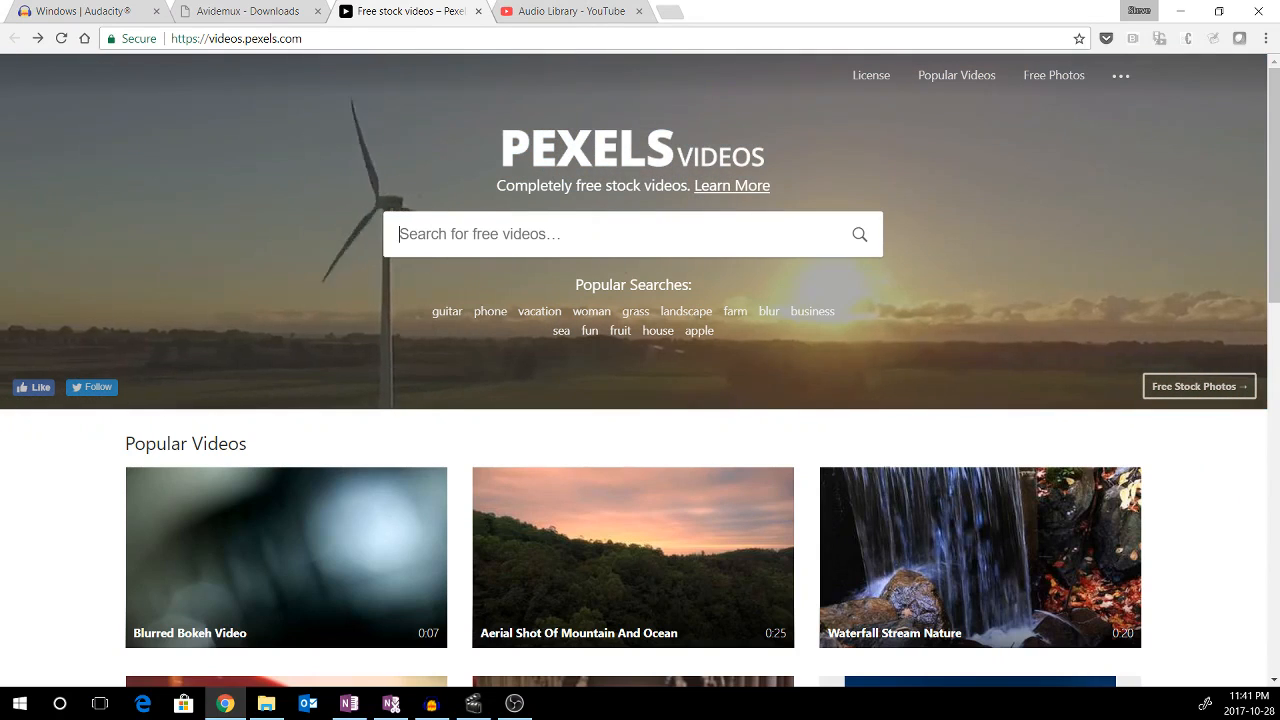
type("rest")
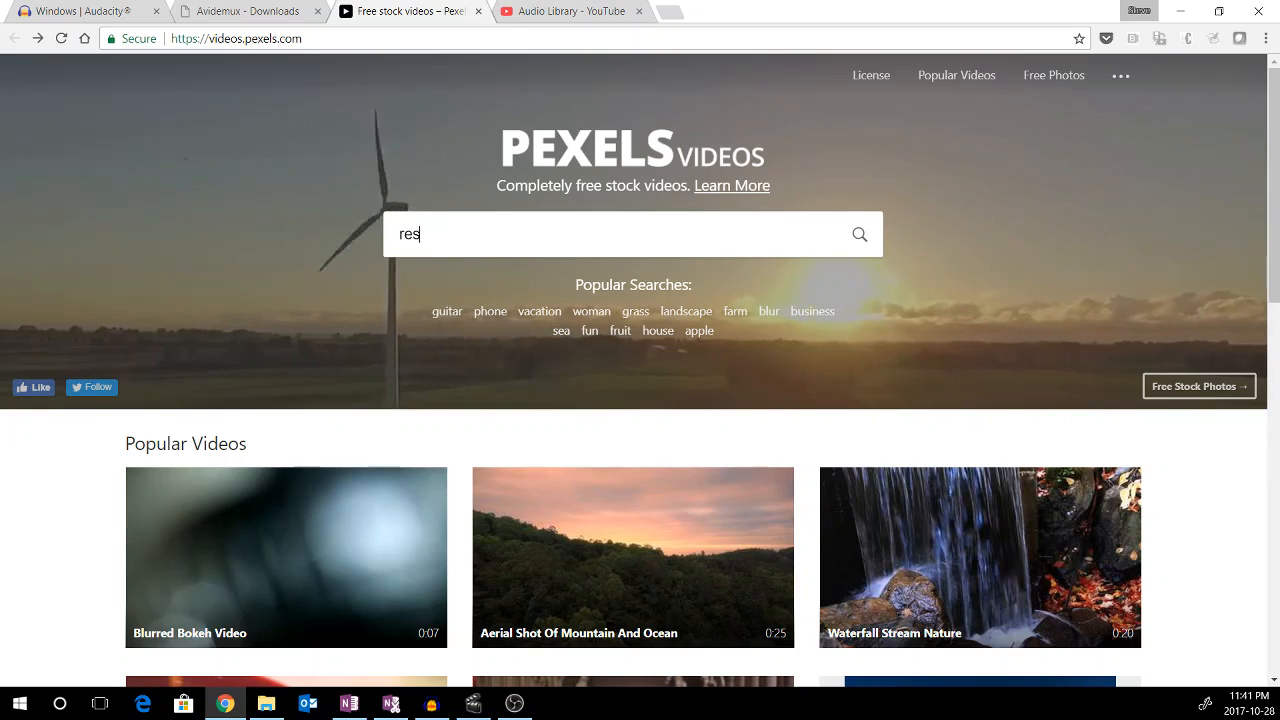
type("aurant")
key("Return")
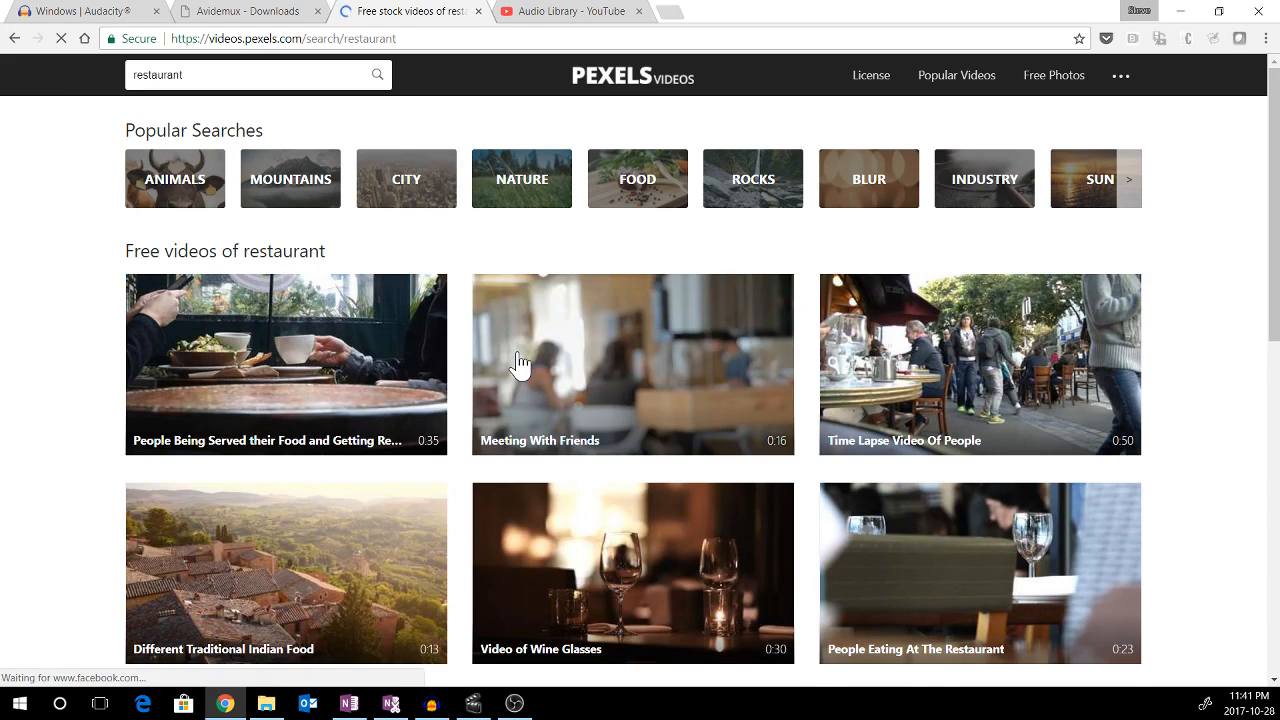
Open the "Blurred Video Of Men Chatting In The Restaurant" clip from the search results
scroll(520, 360, "down", 2)
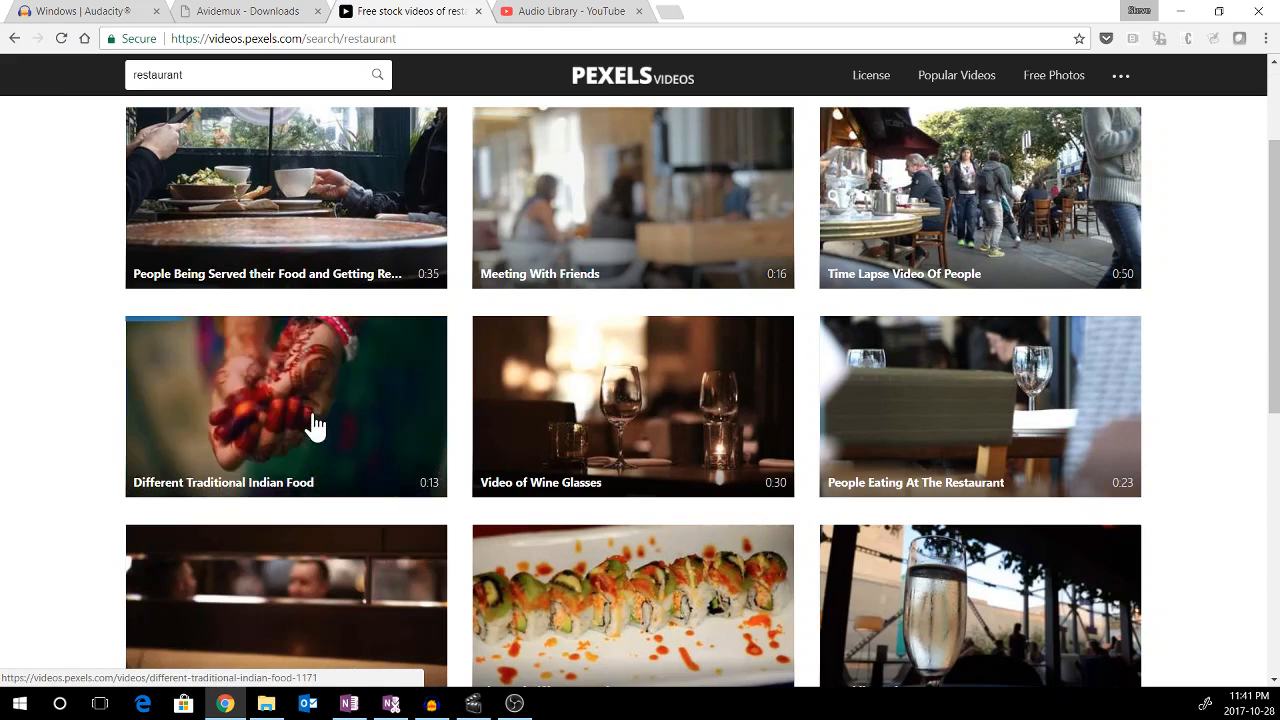
scroll(313, 430, "down", 1)
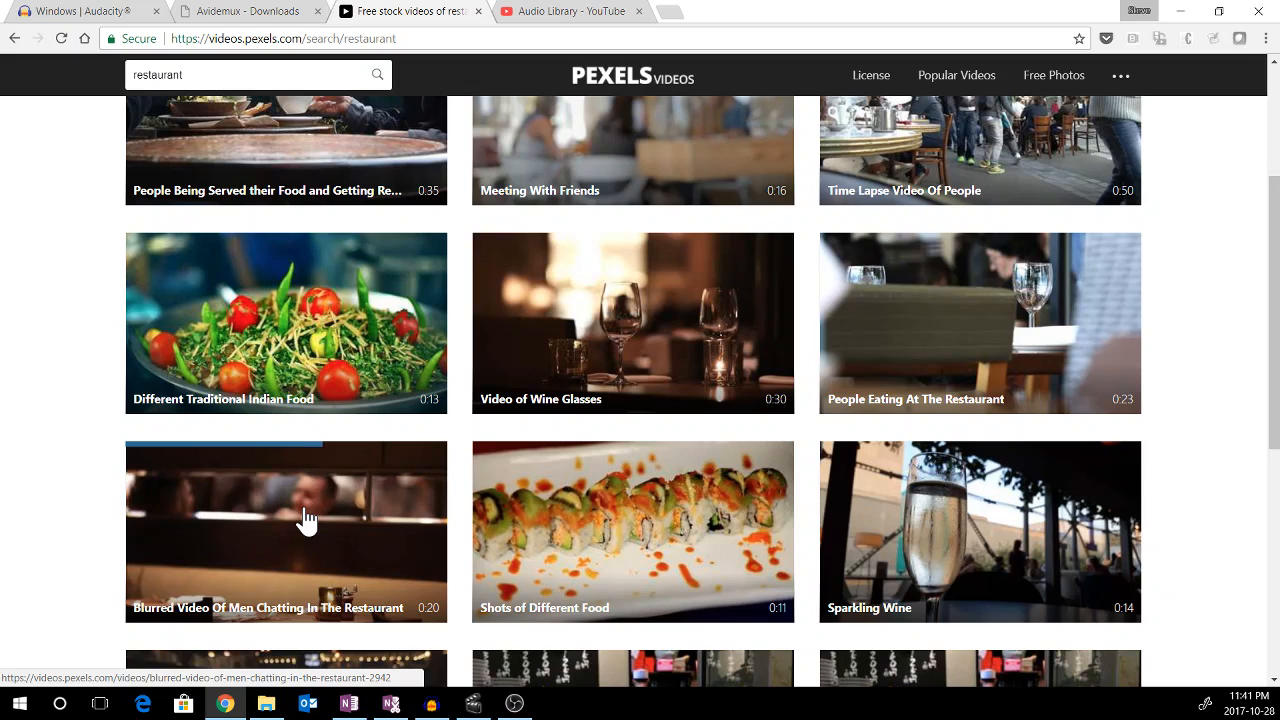
left_click(280, 563)
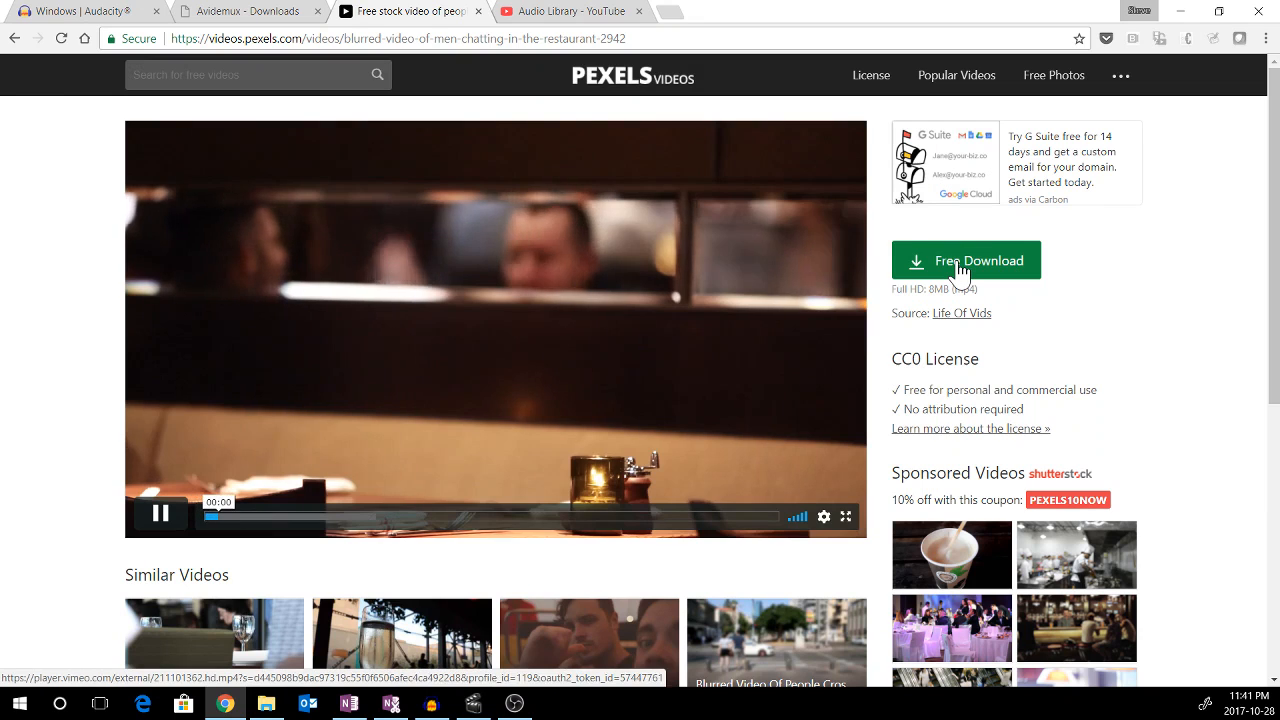
Download the clip into the CCMR2 folder, naming it "Blurred Video of Men Chatting in The Restaurant"
left_click(958, 264)
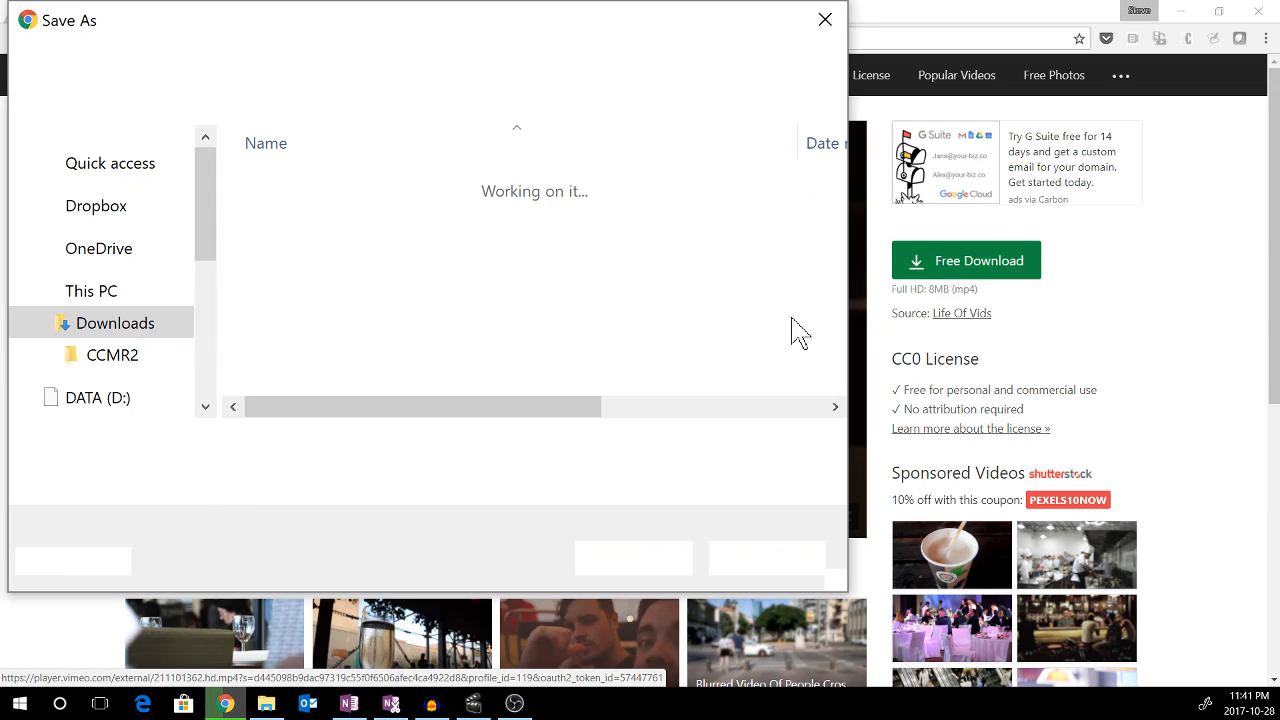
double_click(294, 190)
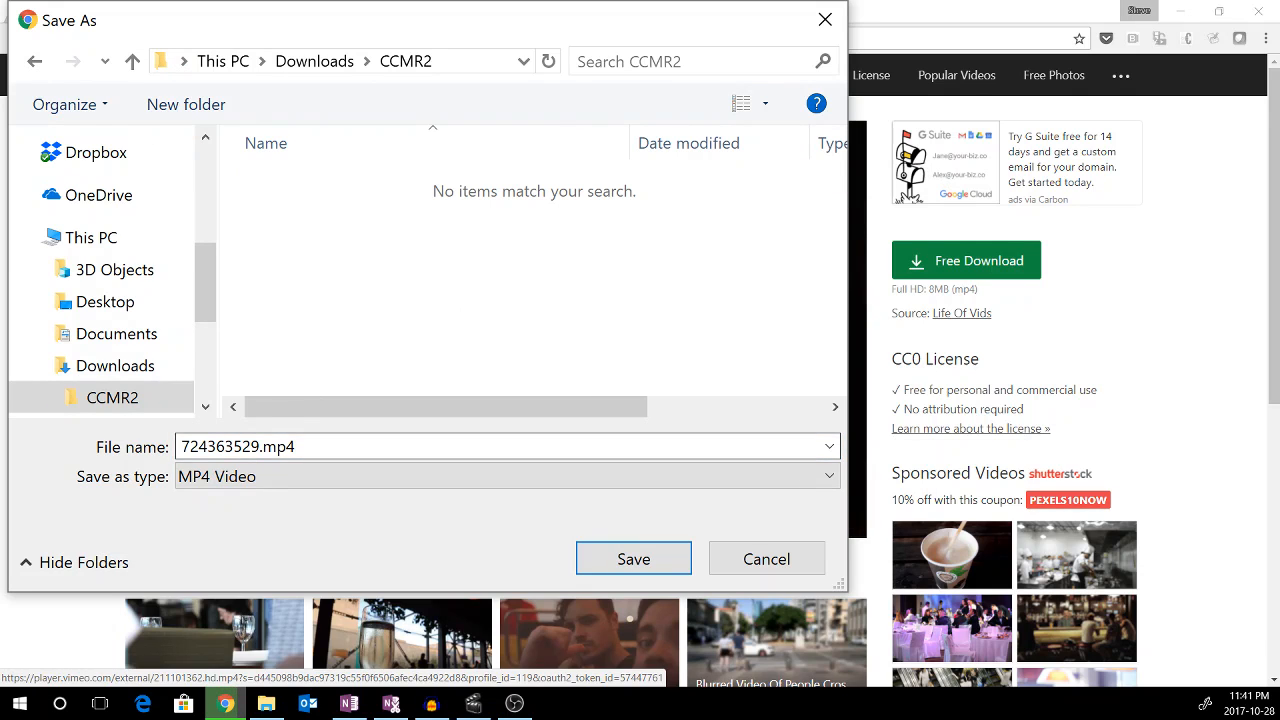
left_click(260, 446)
left_click_drag(260, 446, 150, 470)
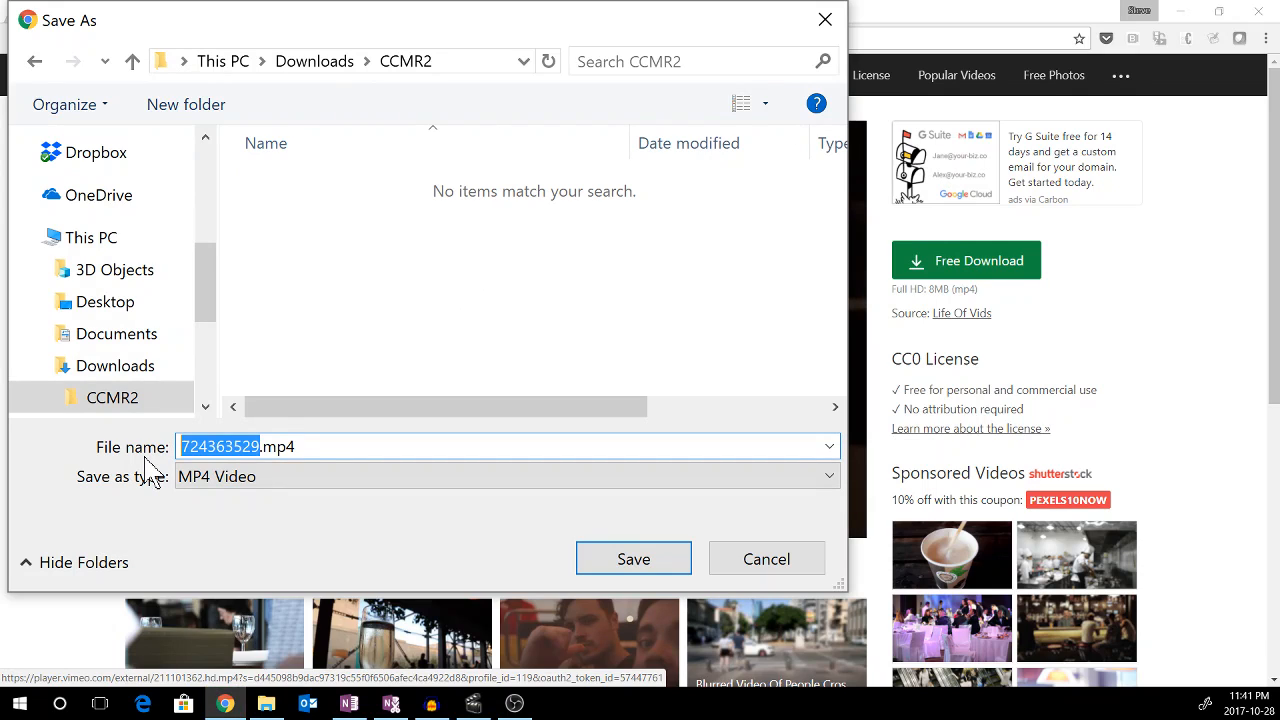
type("Blurred Video")
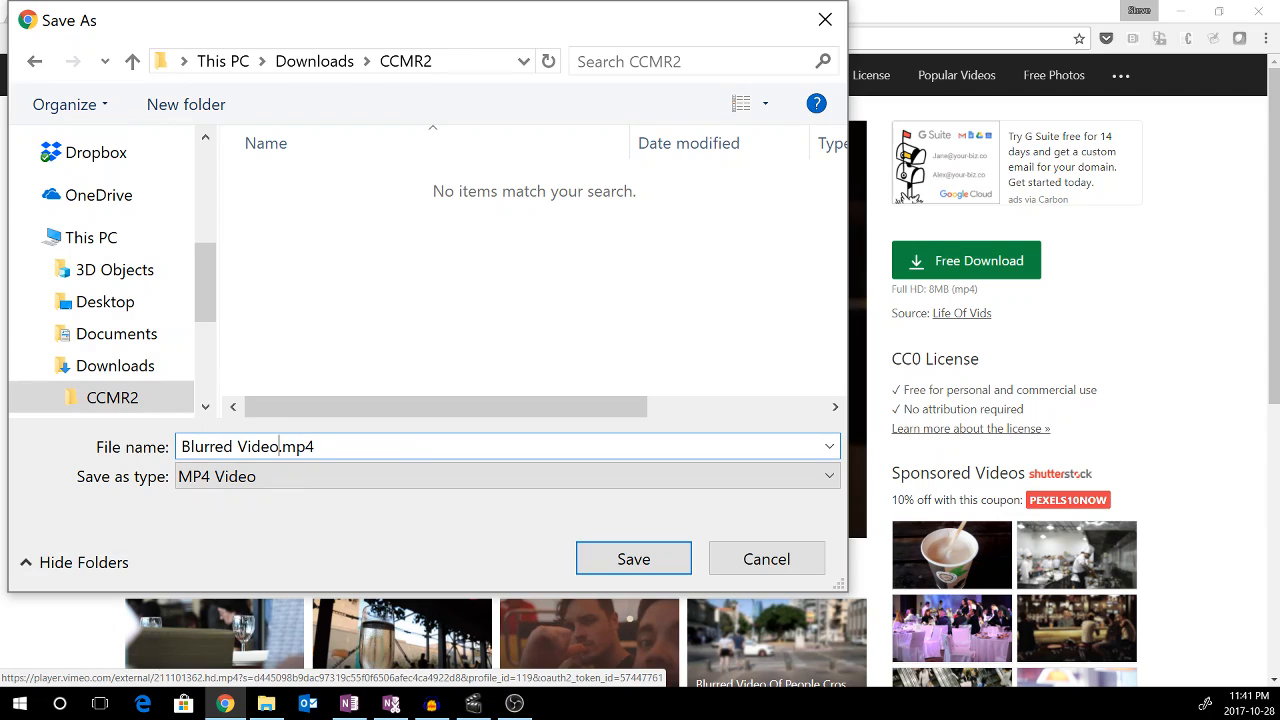
type(" of Men CHatt")
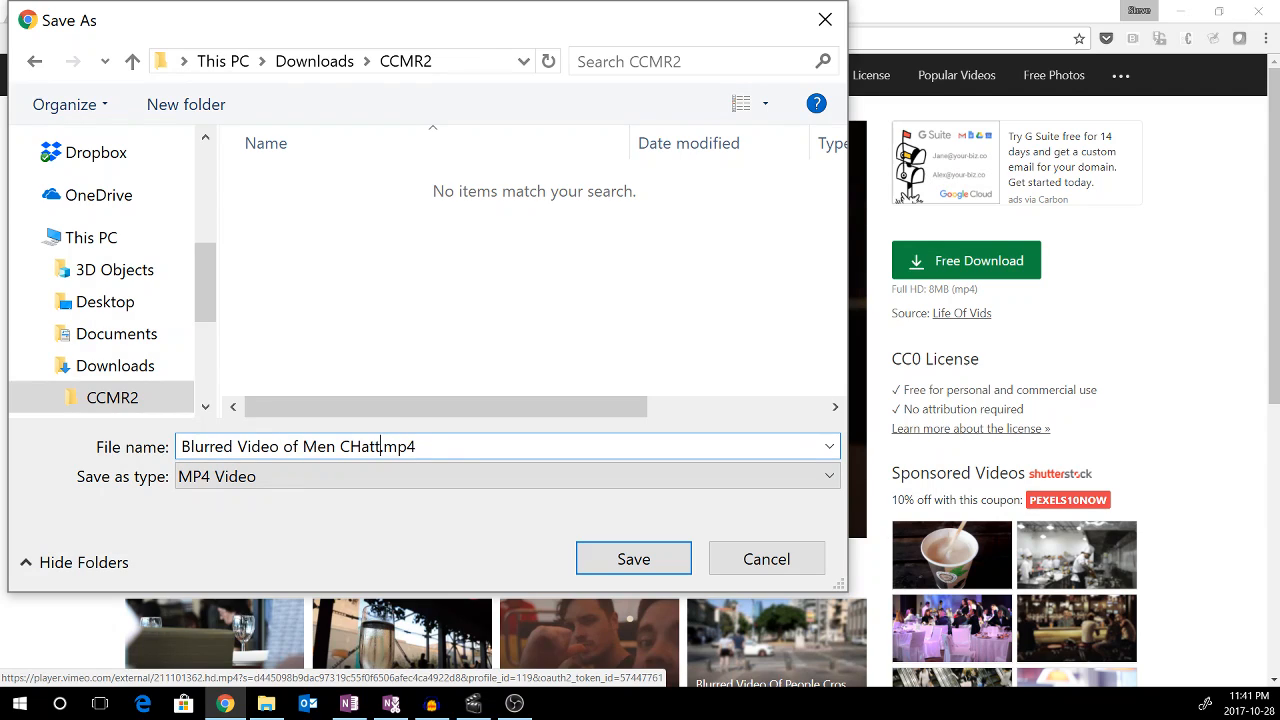
key("BackSpace")
key("BackSpace")
key("BackSpace")
key("BackSpace")
type("hatting in The Restaurant")
key("Return")
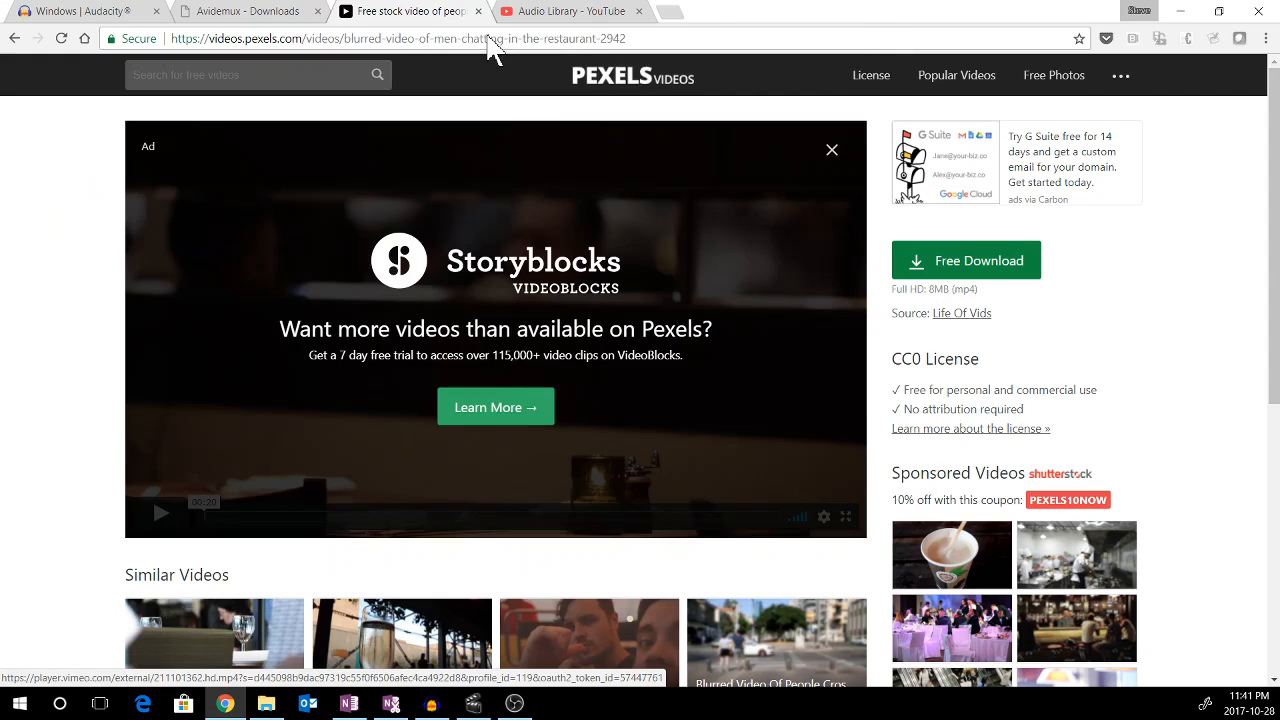
Filter the YouTube Audio Library's free music to Jazz & Blues tracks shorter than 30 seconds
left_click(576, 24)
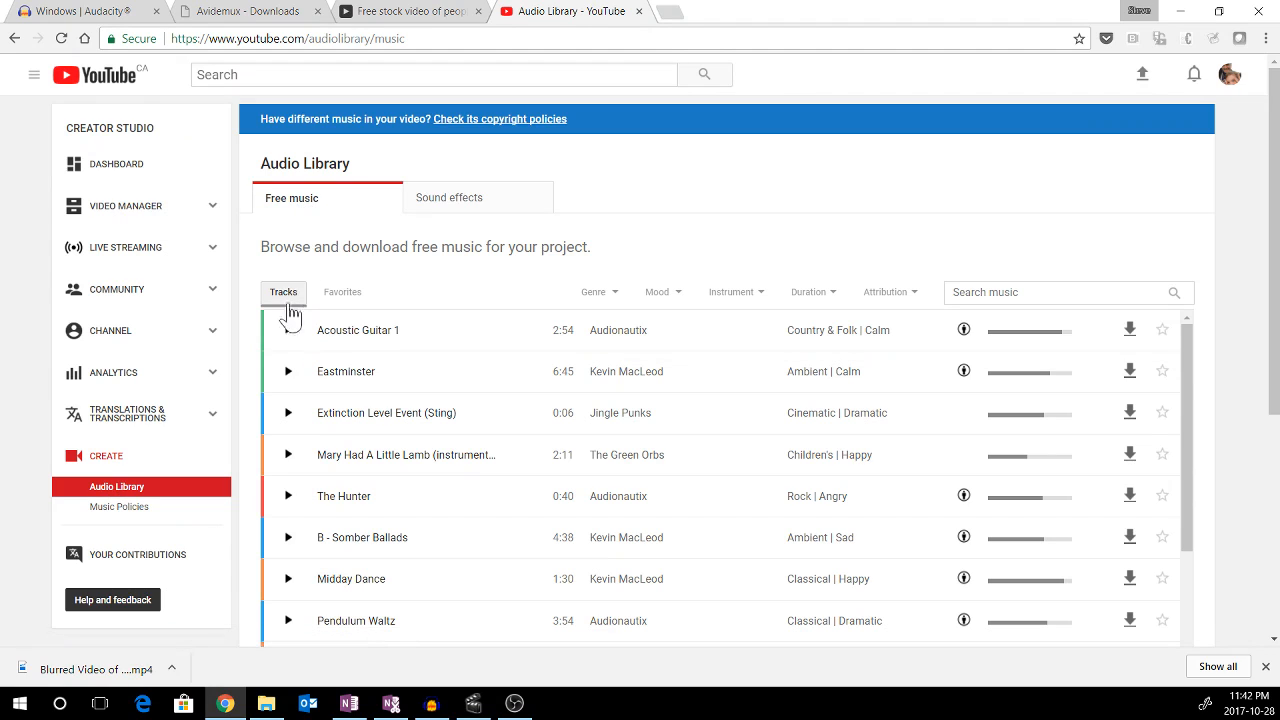
left_click(613, 299)
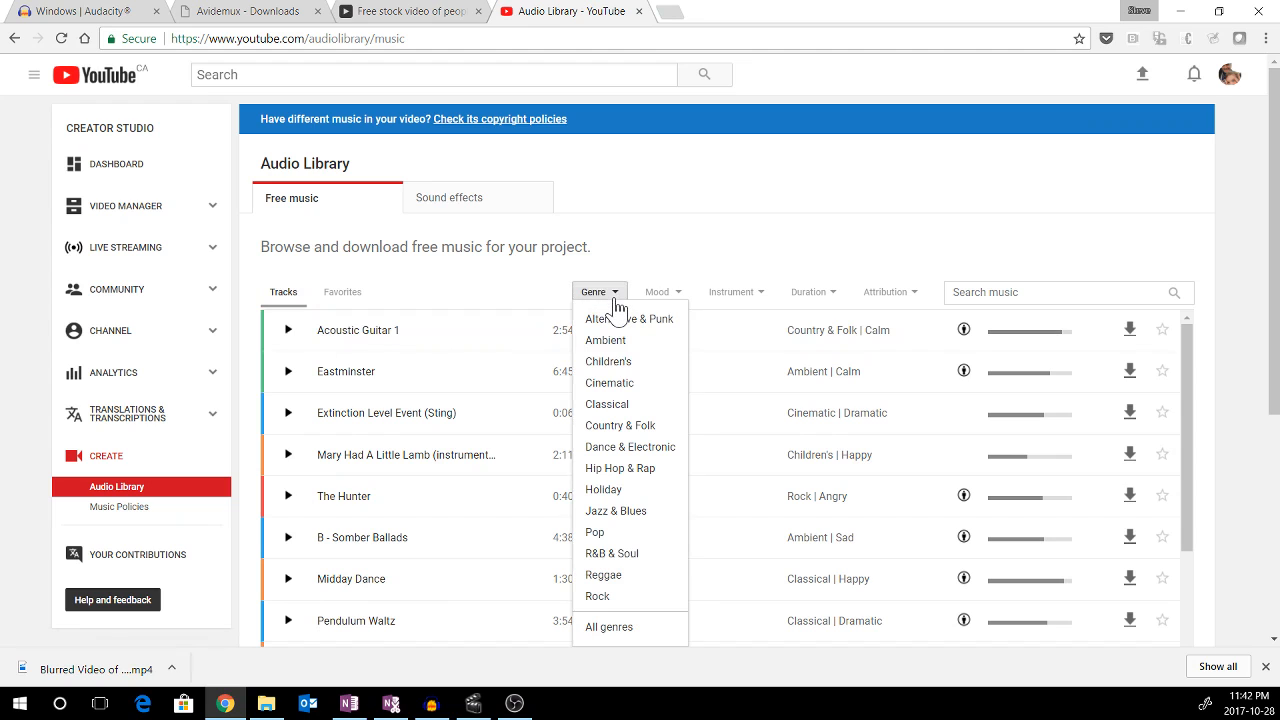
left_click(618, 514)
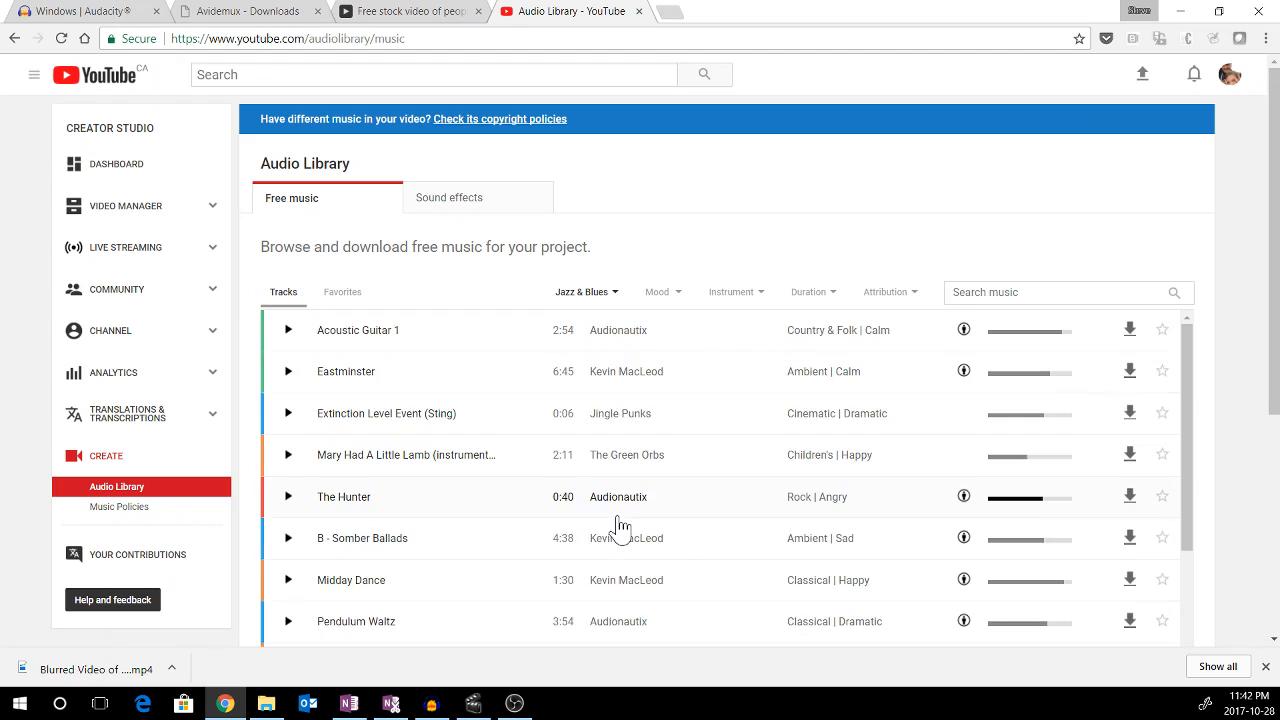
left_click(825, 310)
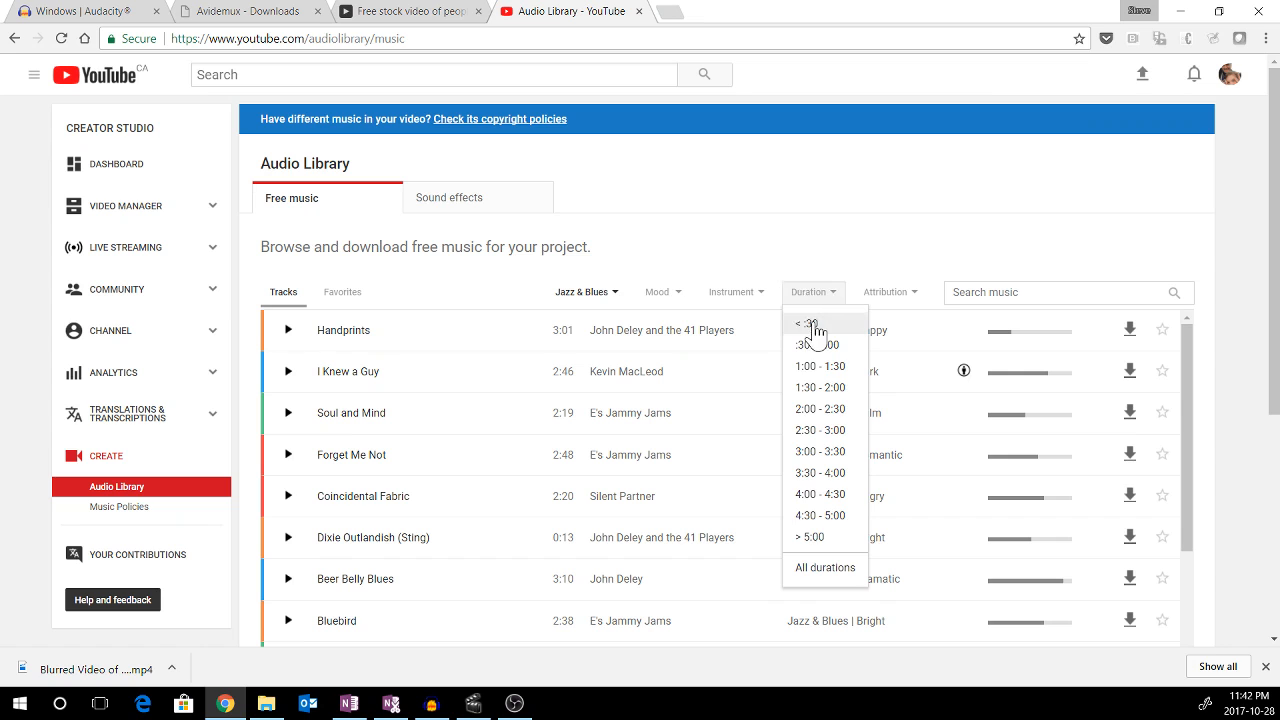
left_click(813, 325)
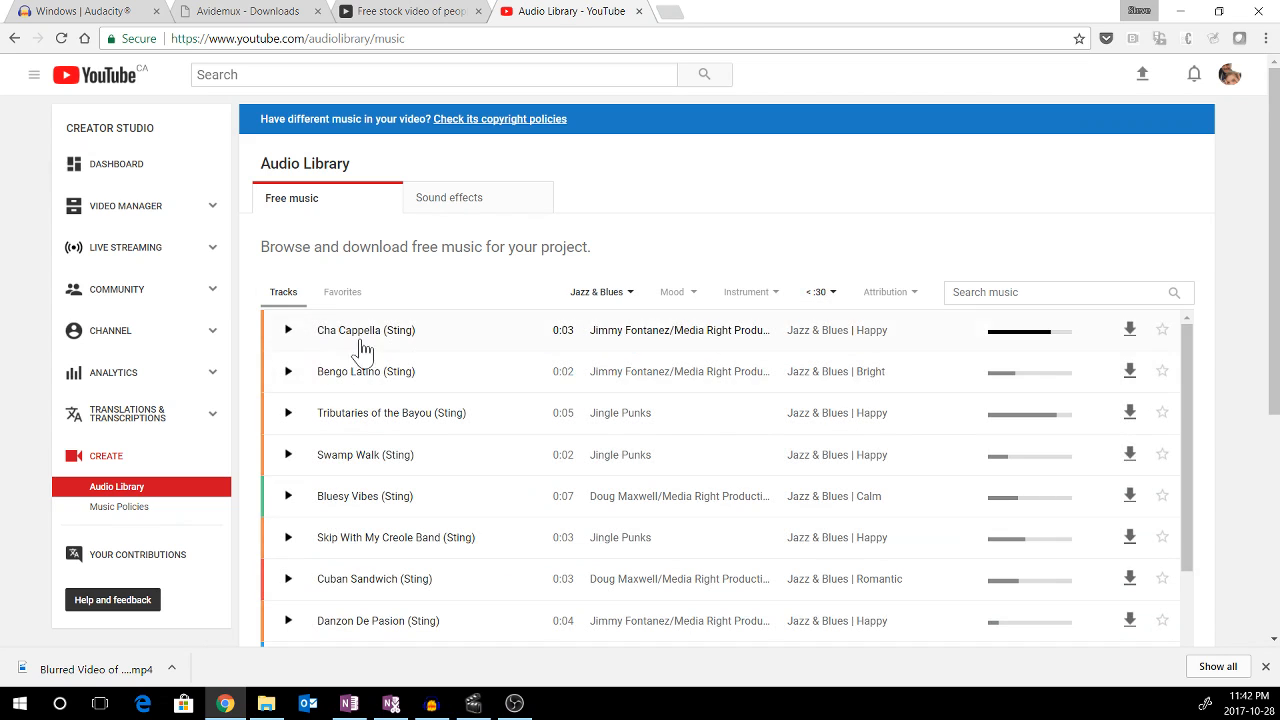
Preview the "Ersatz Bossa (Sting)" track and download it into the CCMR2 folder under its default name
scroll(370, 415, "down", 3)
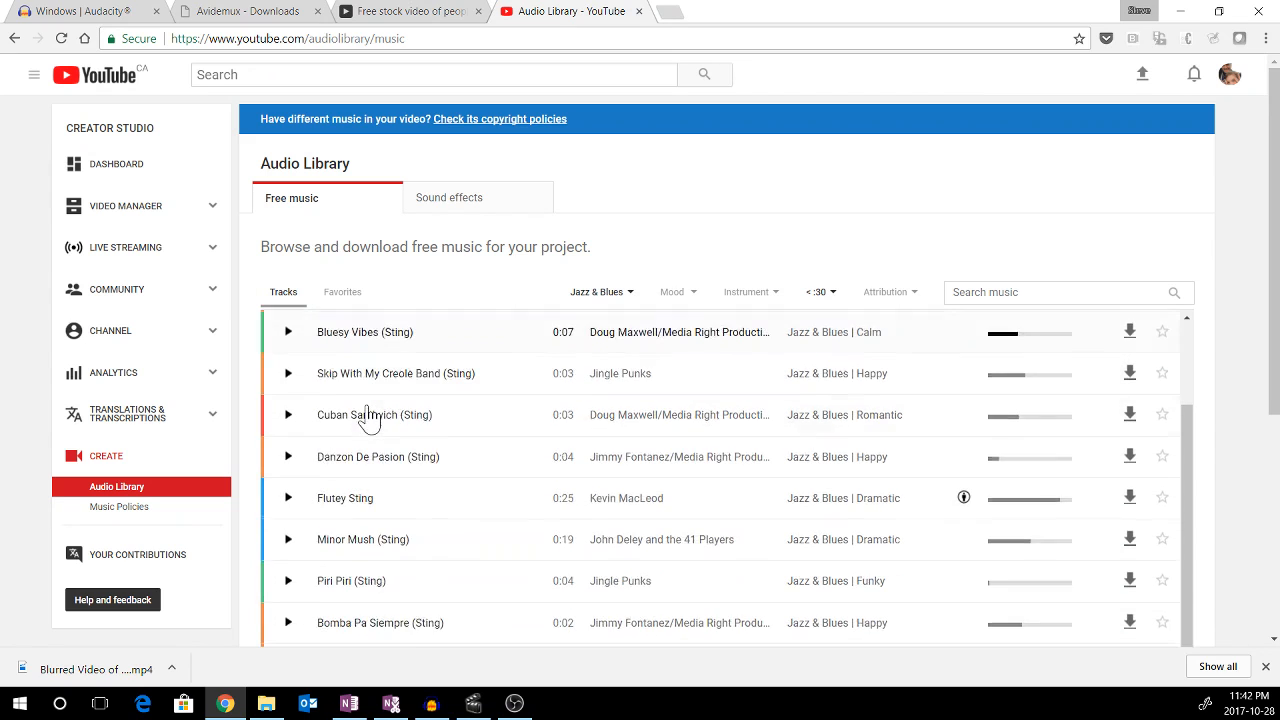
scroll(370, 415, "down", 5)
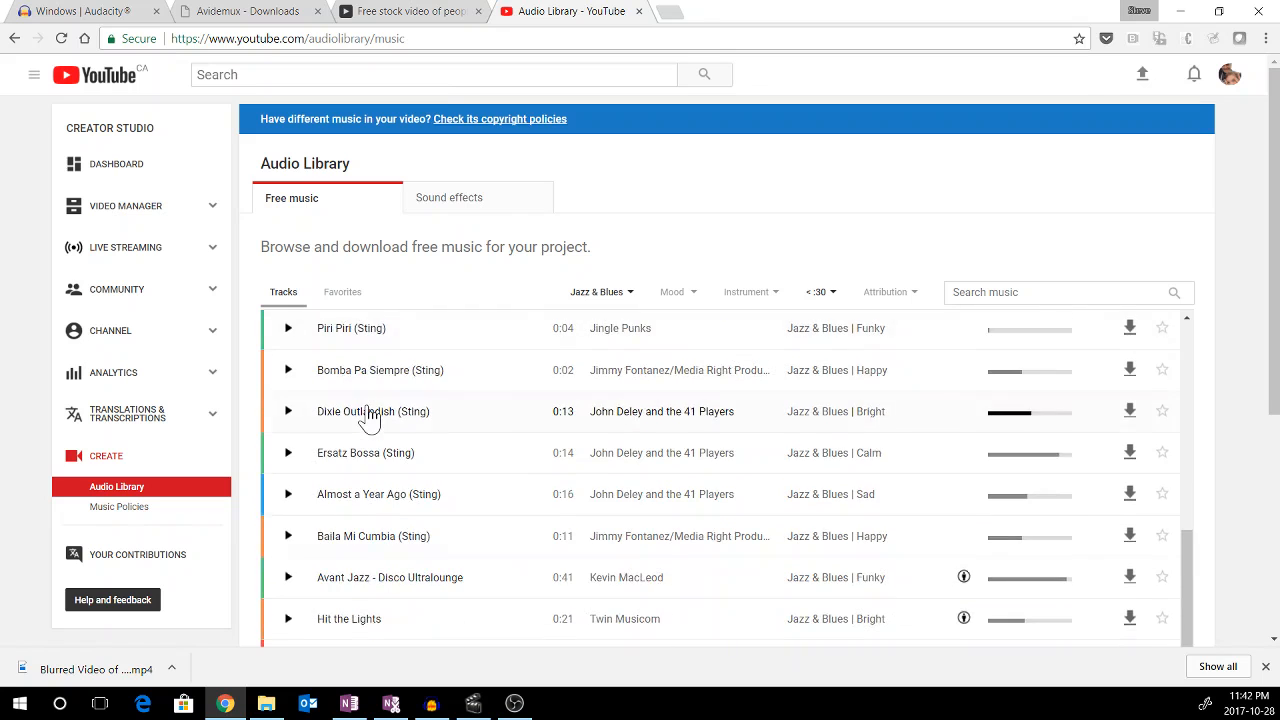
scroll(370, 415, "down", 8)
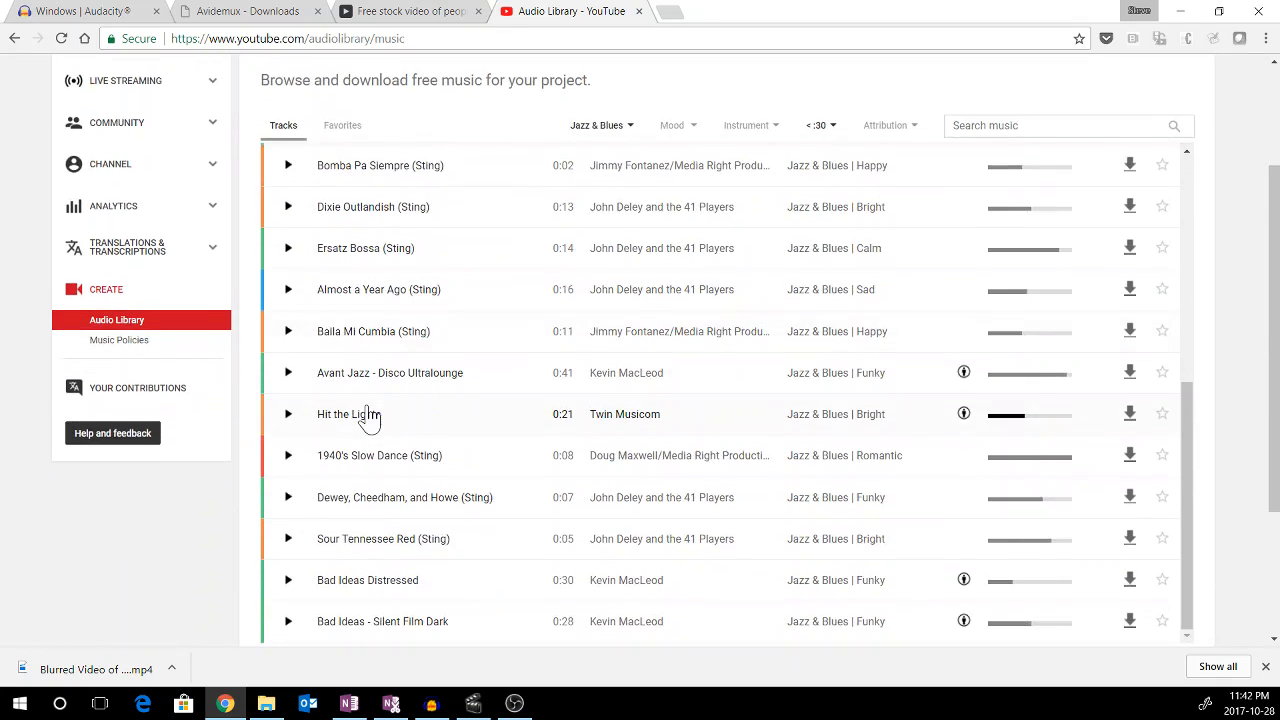
scroll(376, 395, "up", 2)
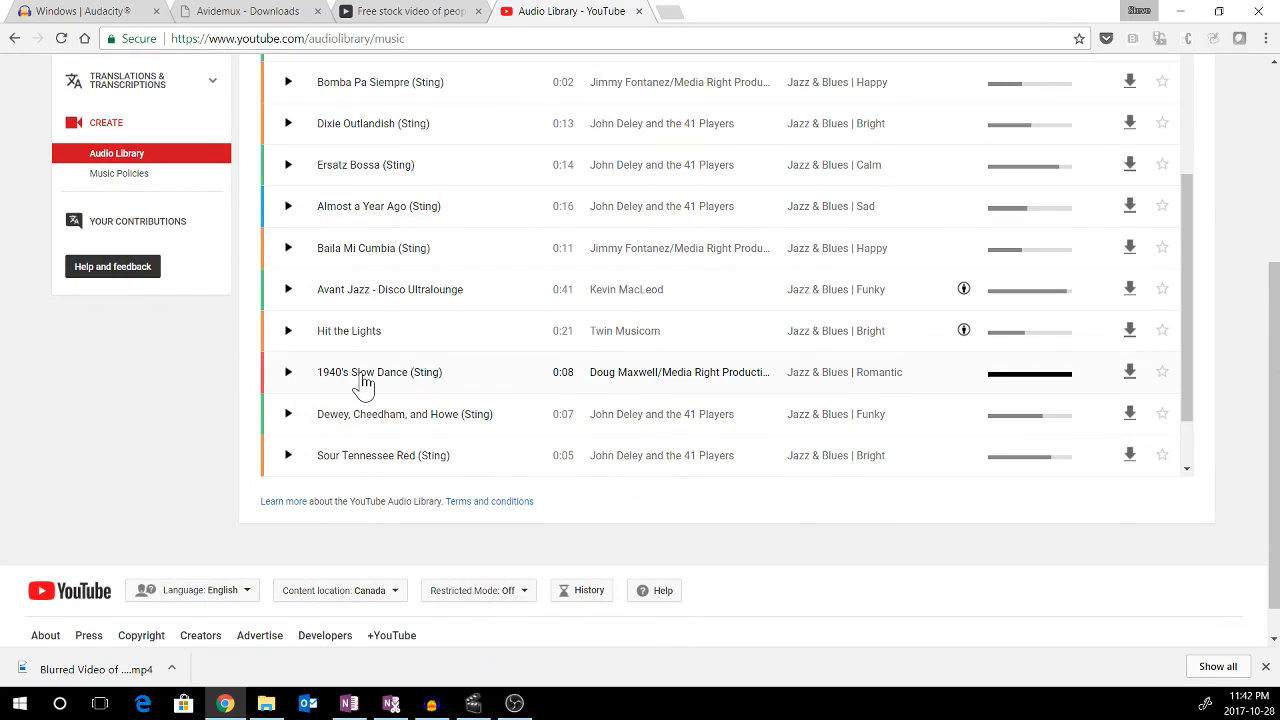
scroll(368, 380, "up", 1)
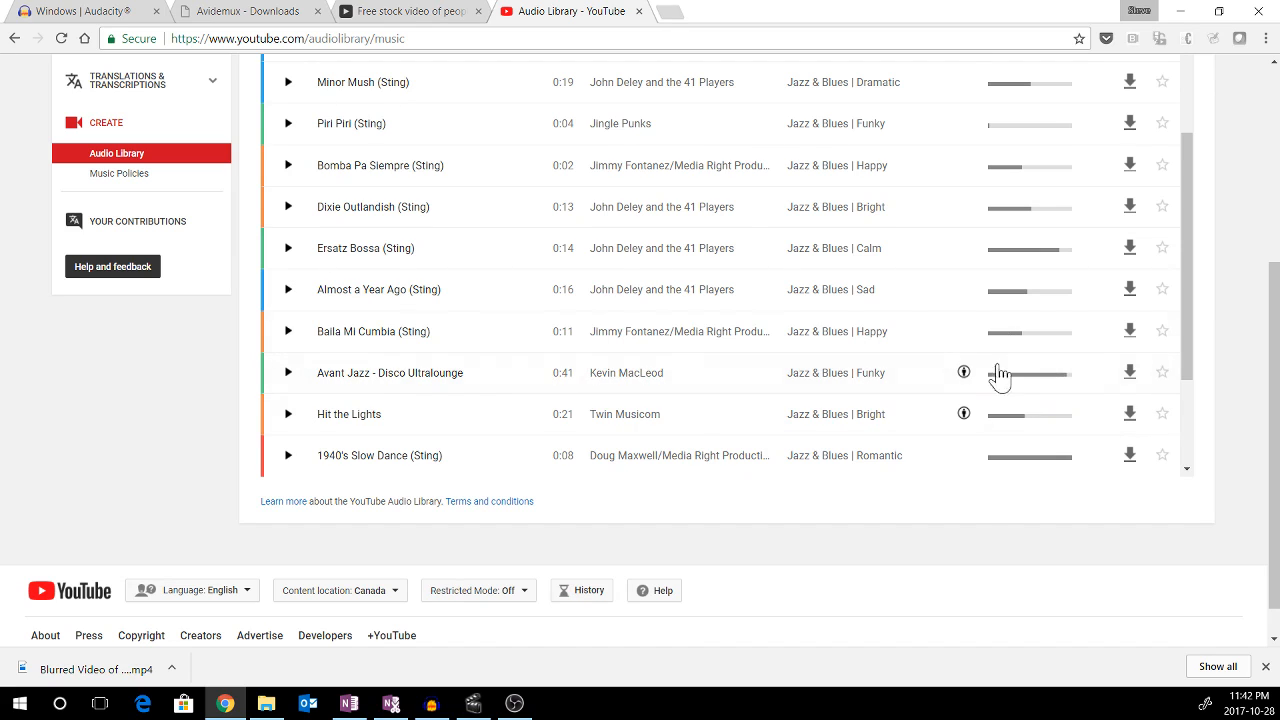
left_click(288, 250)
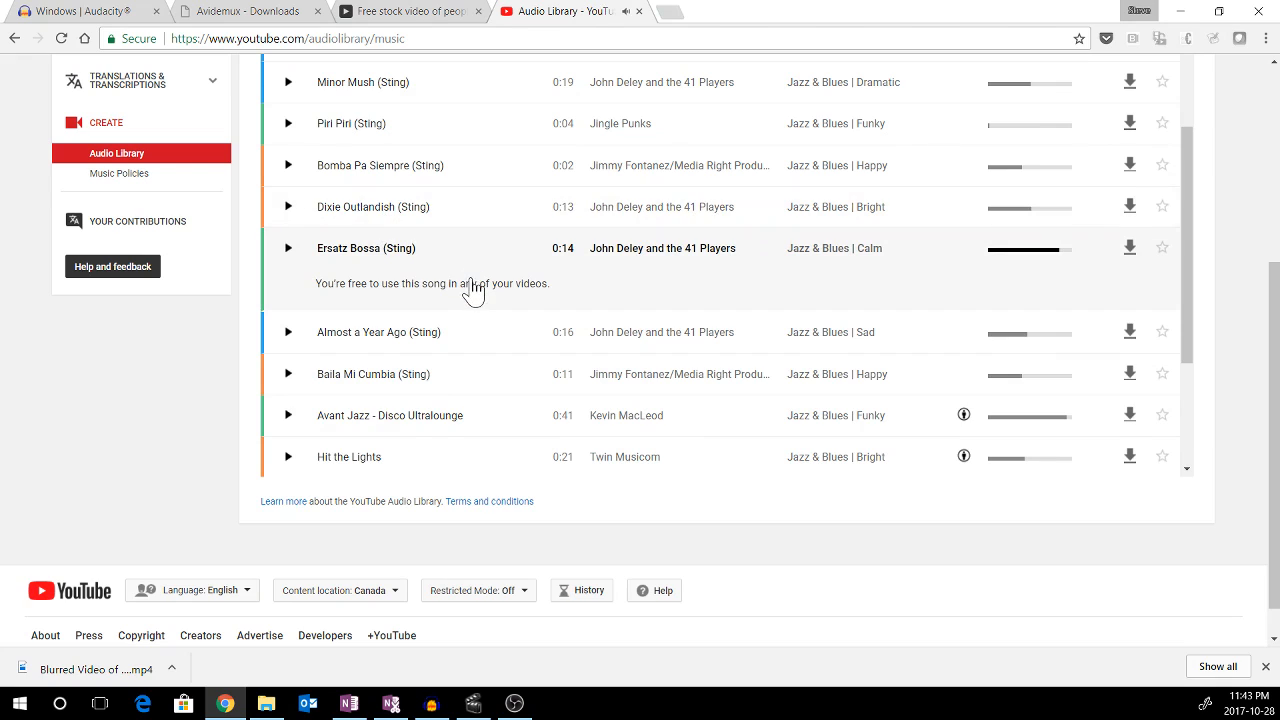
left_click(1132, 252)
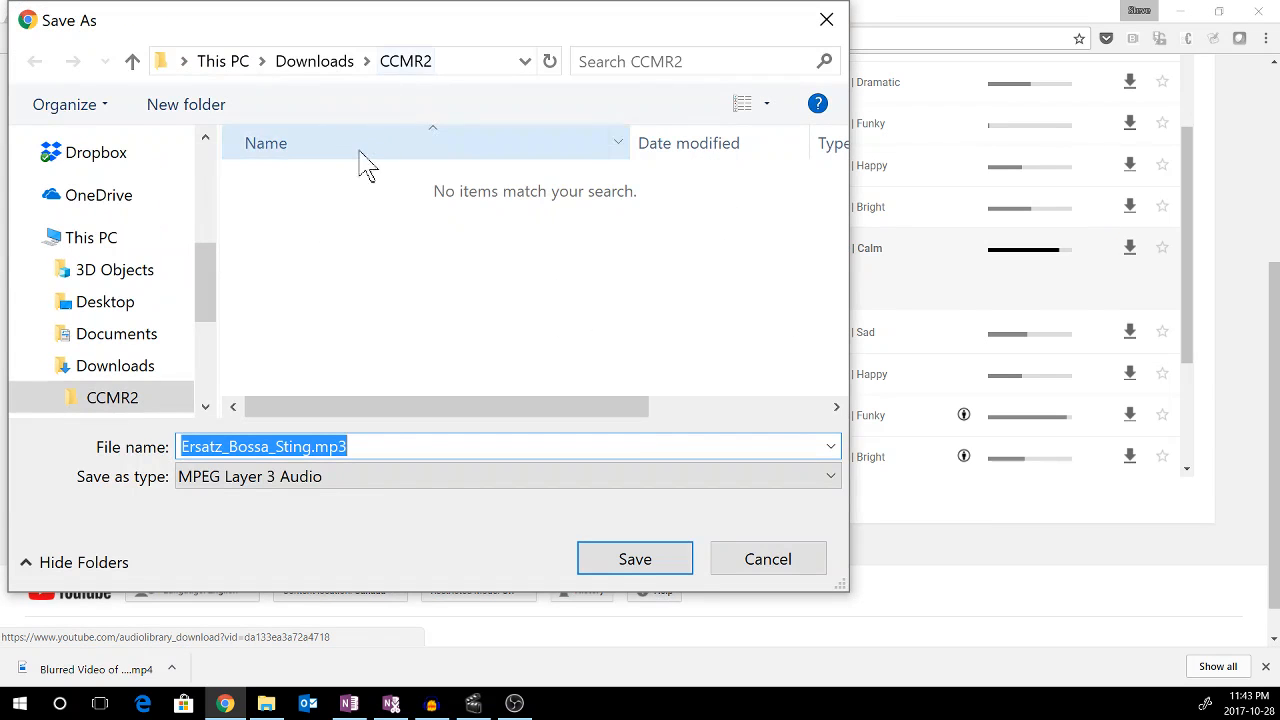
left_click(630, 569)
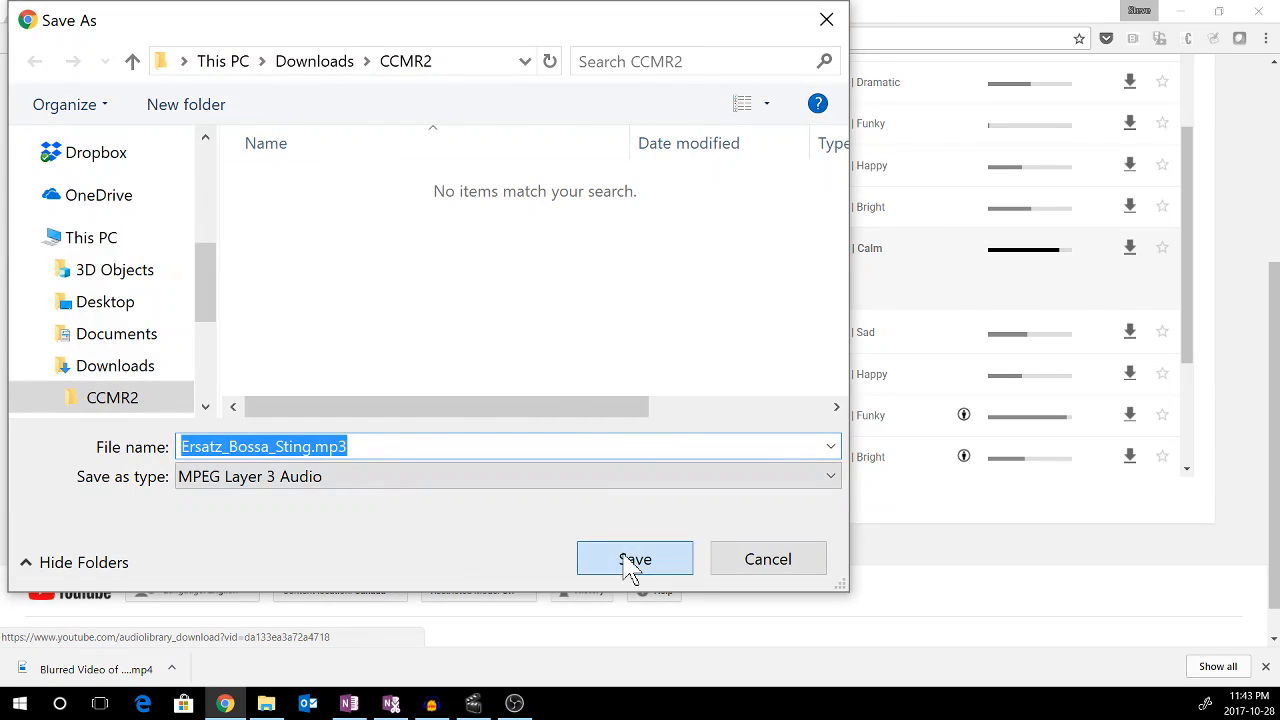
Switch to the sound effects library and filter the category to Ambiences
scroll(433, 290, "up", 3)
scroll(190, 437, "up", 3)
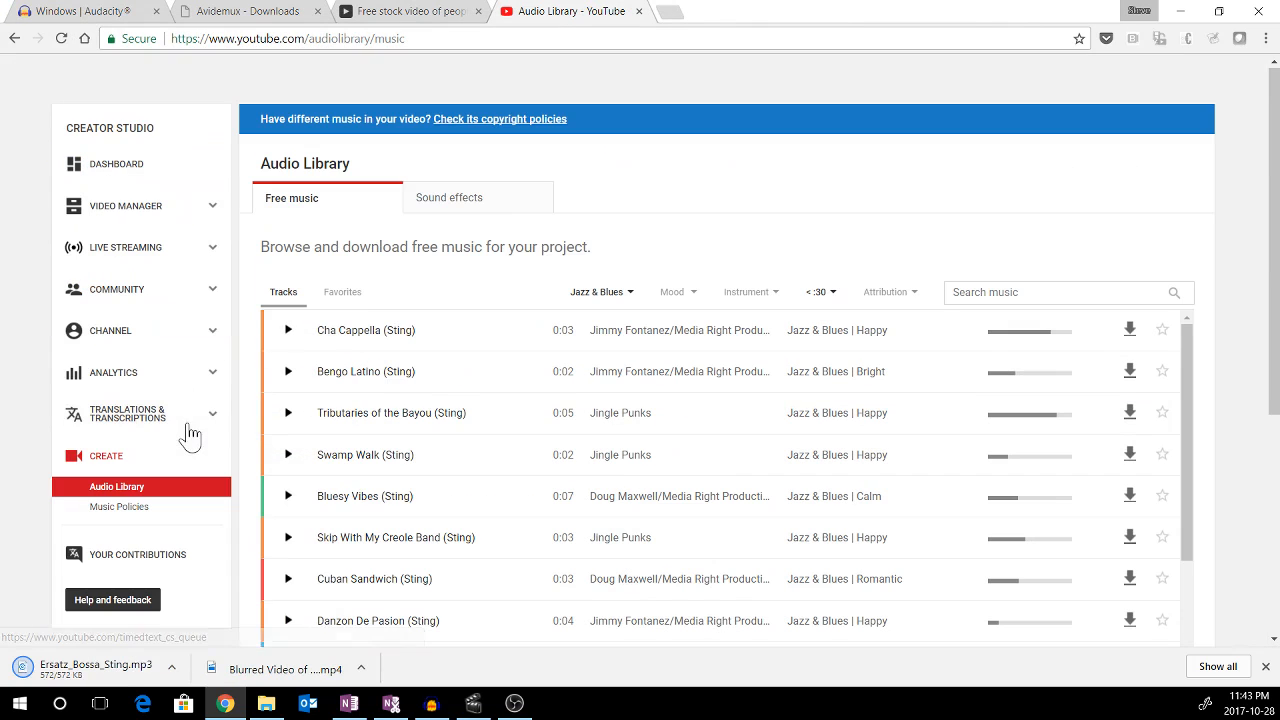
left_click(444, 213)
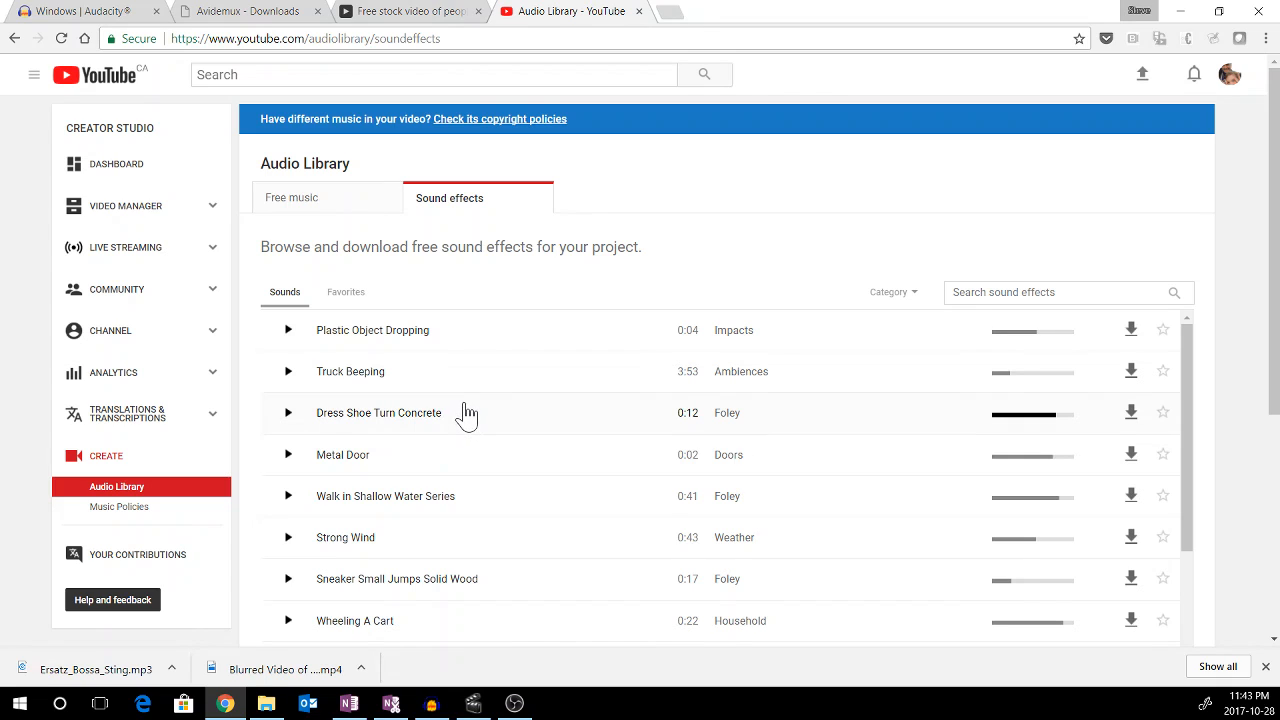
left_click(896, 298)
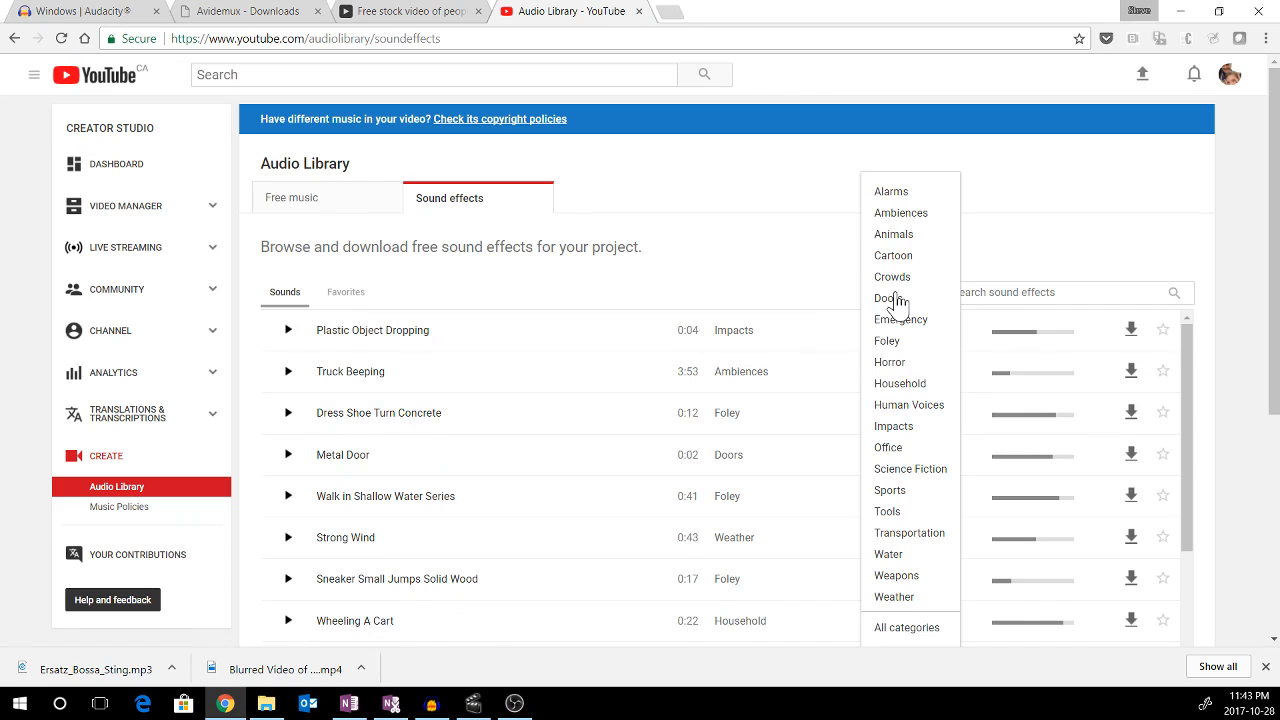
left_click(891, 216)
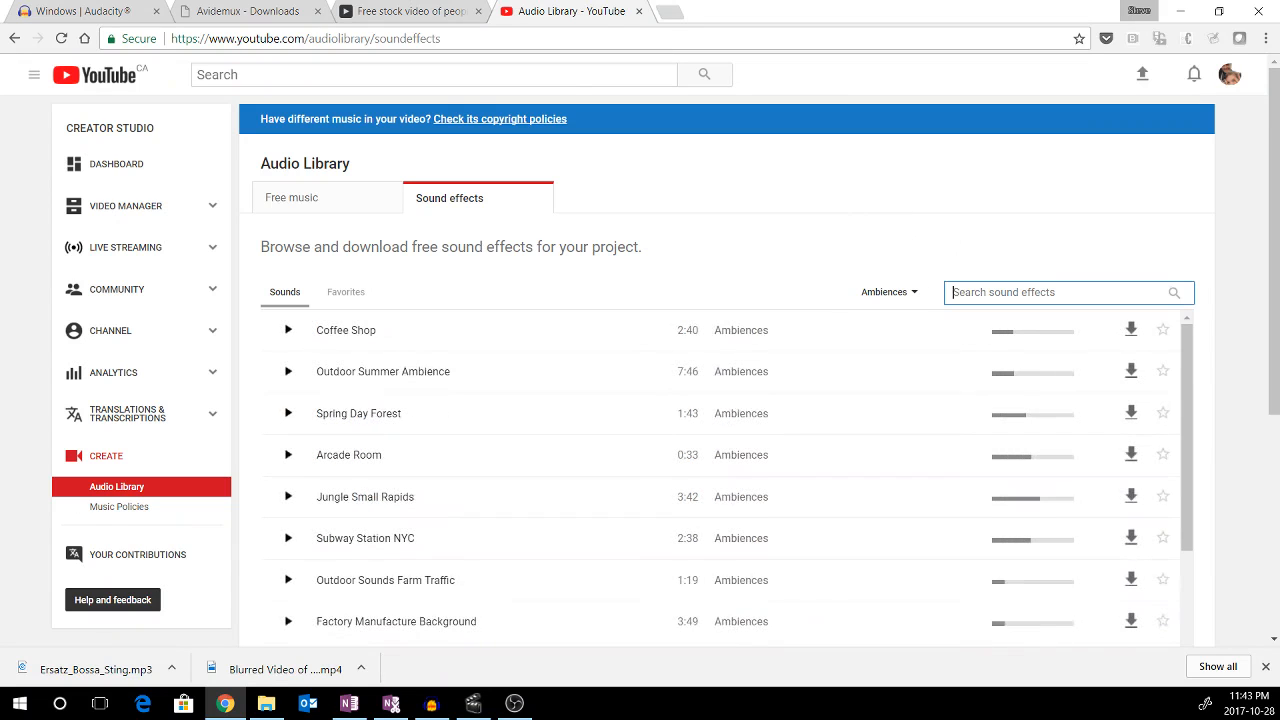
Preview the Coffee Shop ambience and download it into the CCMR2 folder under its default name
left_click(286, 332)
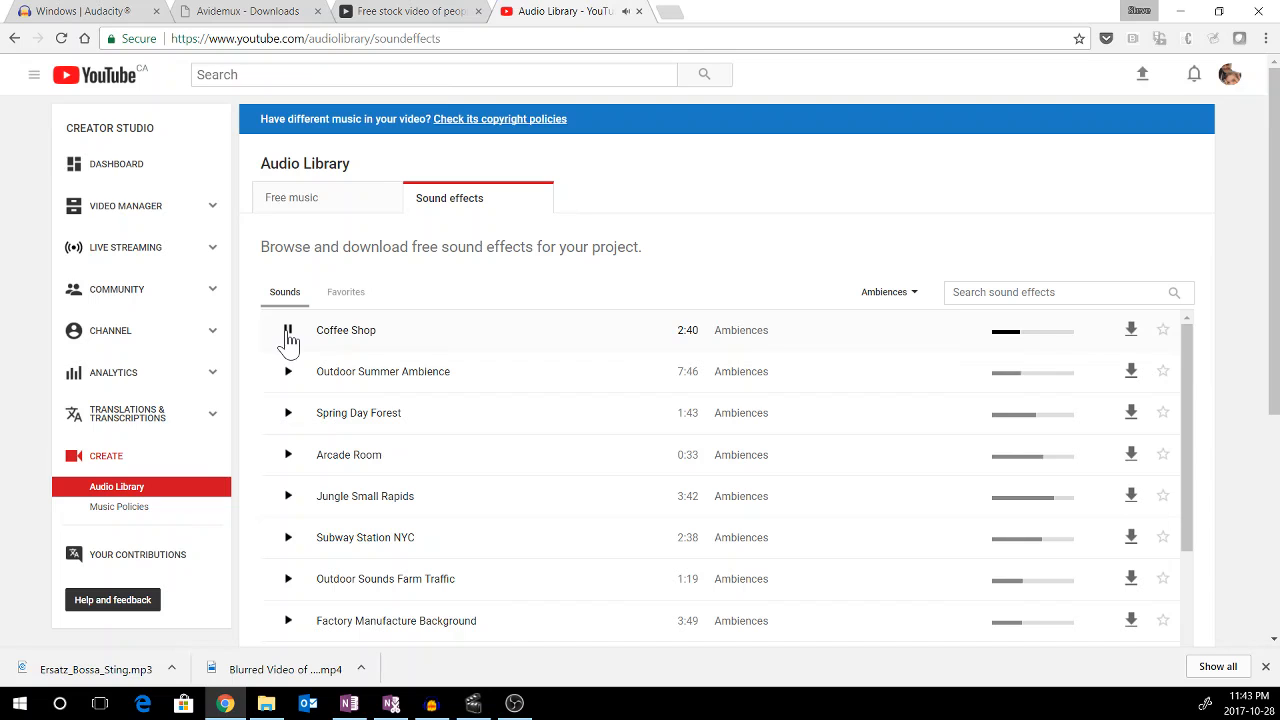
left_click(288, 334)
left_click(1132, 333)
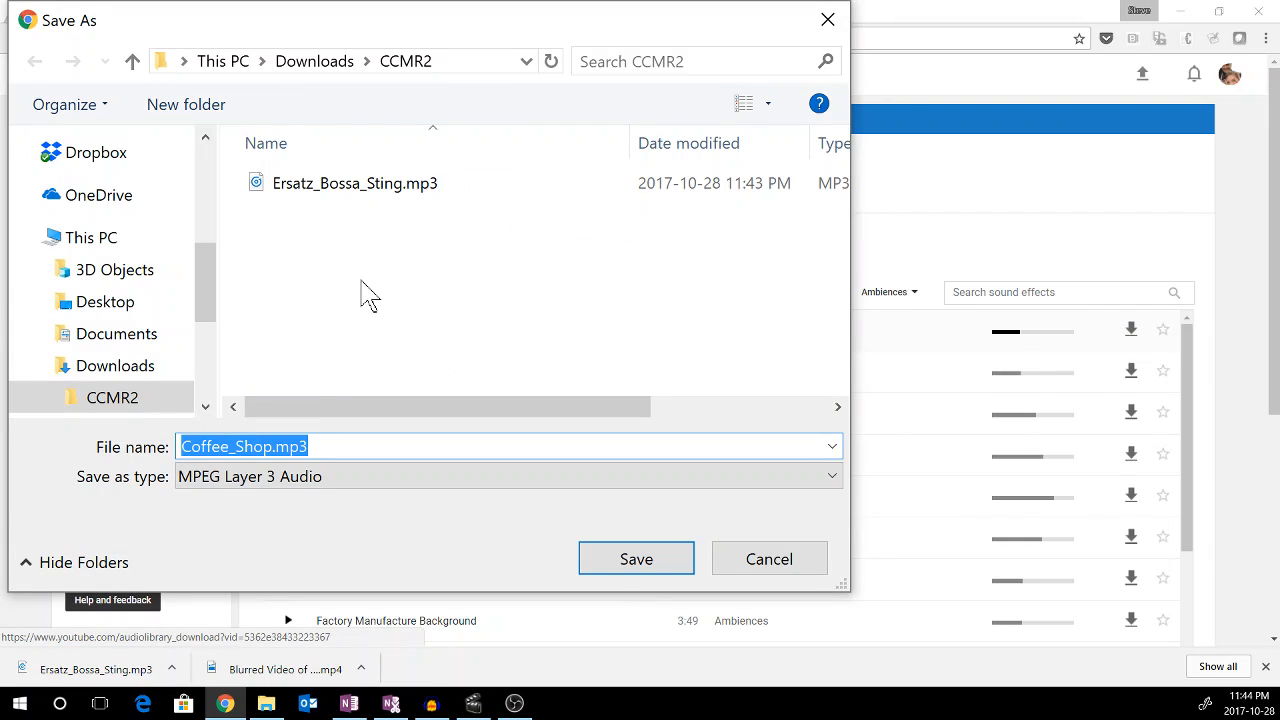
left_click(636, 560)
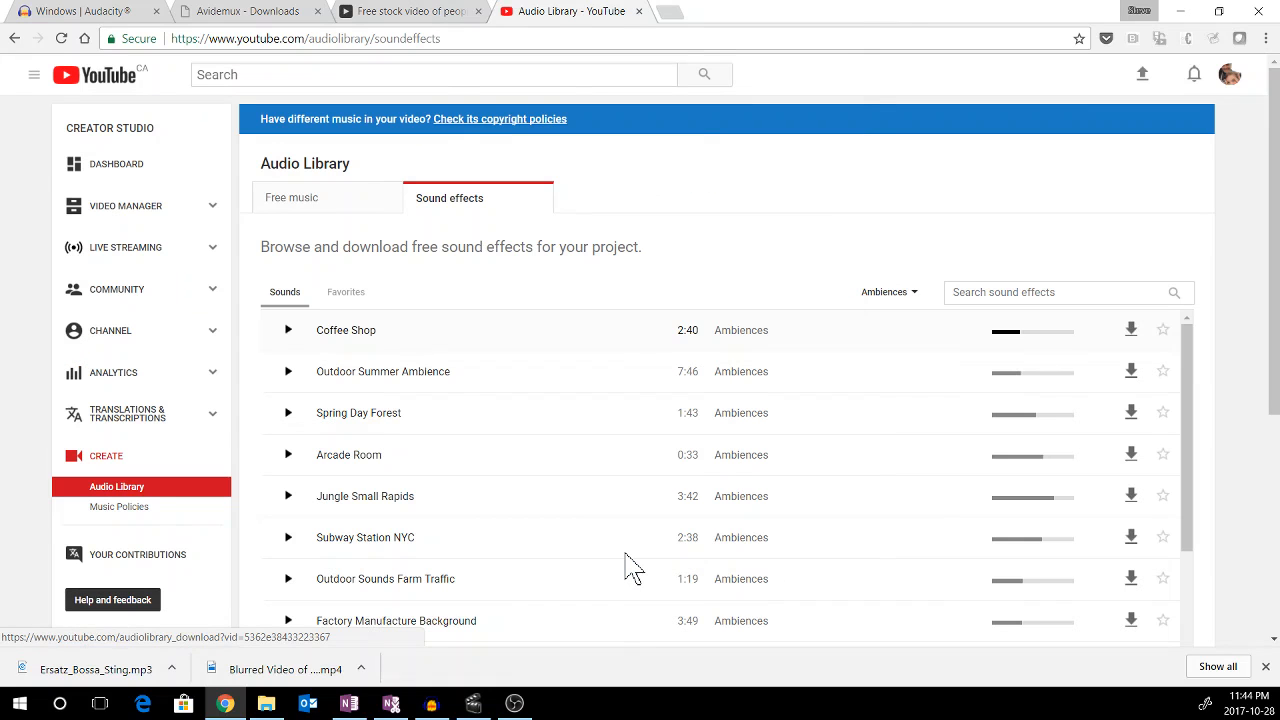
left_click(494, 409)
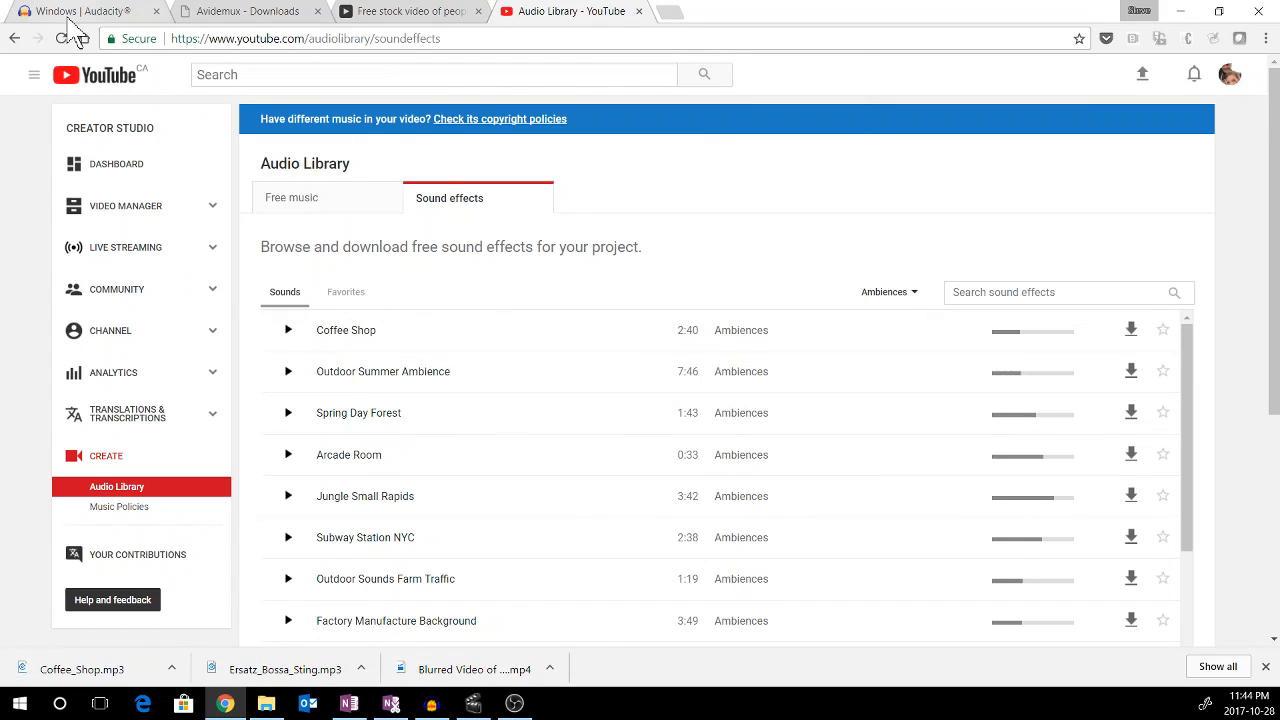
Review the open browser tabs for Audacity, Avidemux, the Pexels stock video and the Audio Library
left_click(80, 12)
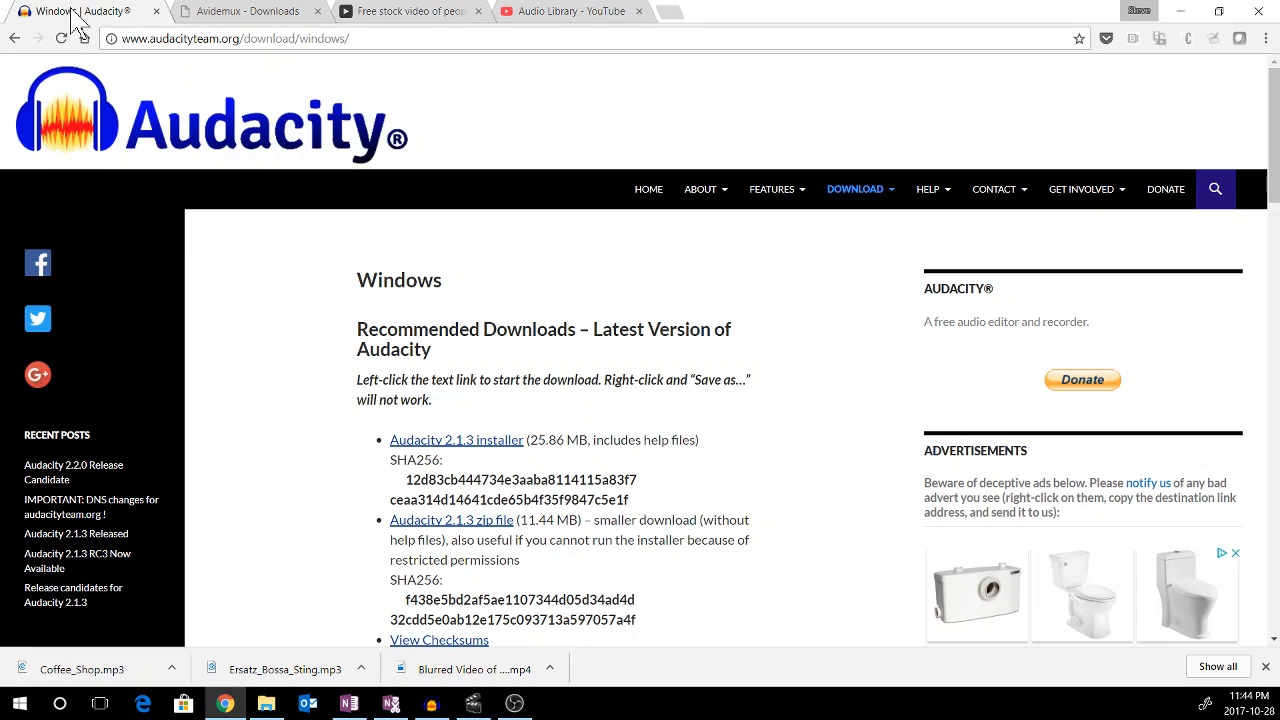
left_click(226, 20)
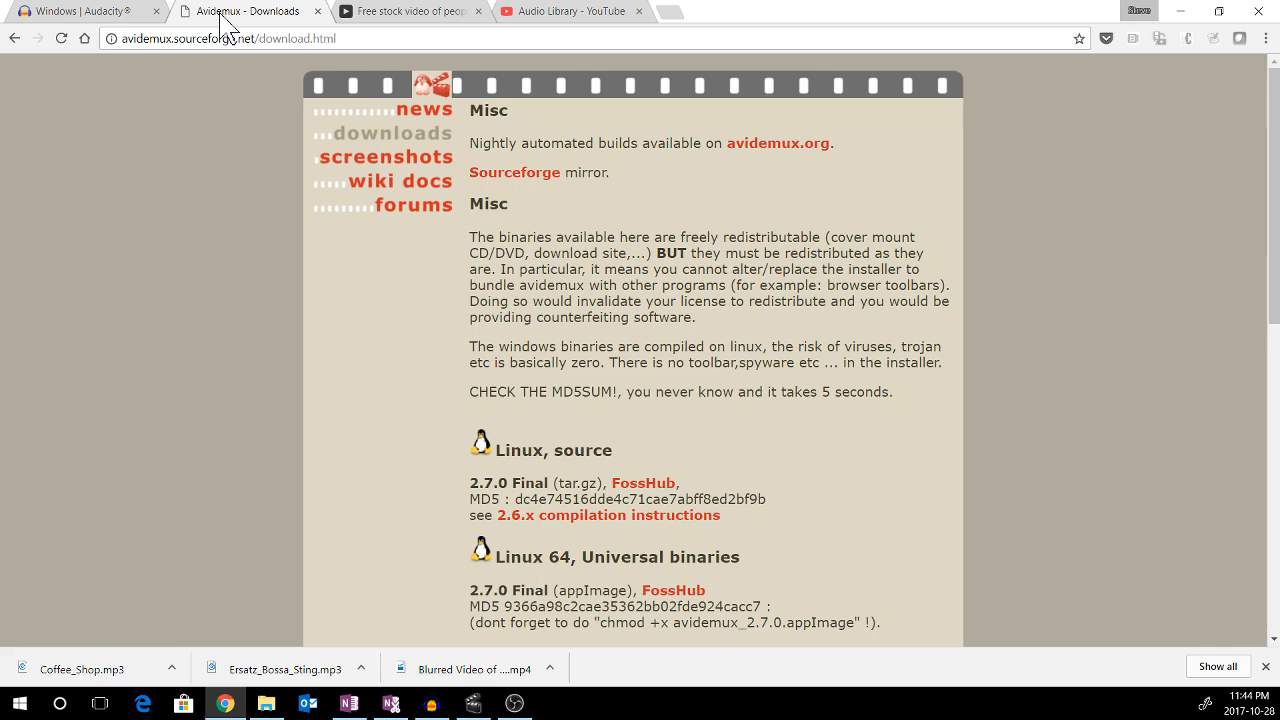
left_click(415, 18)
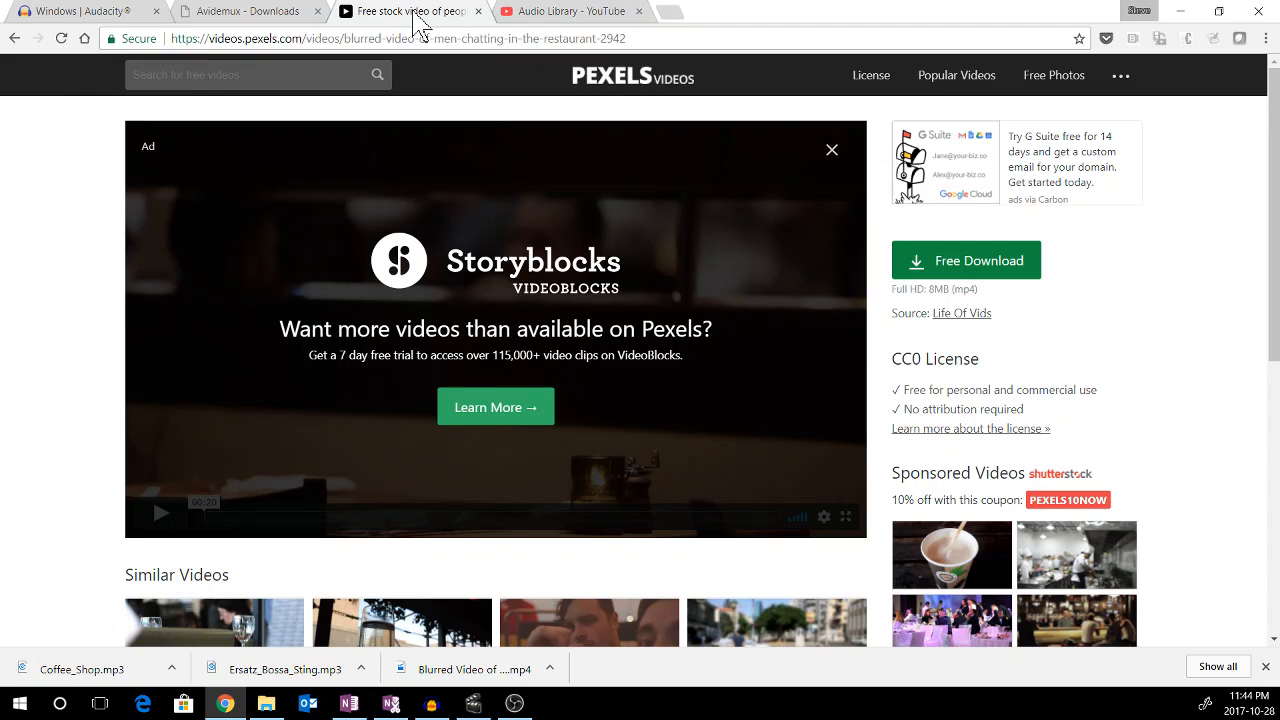
left_click(550, 12)
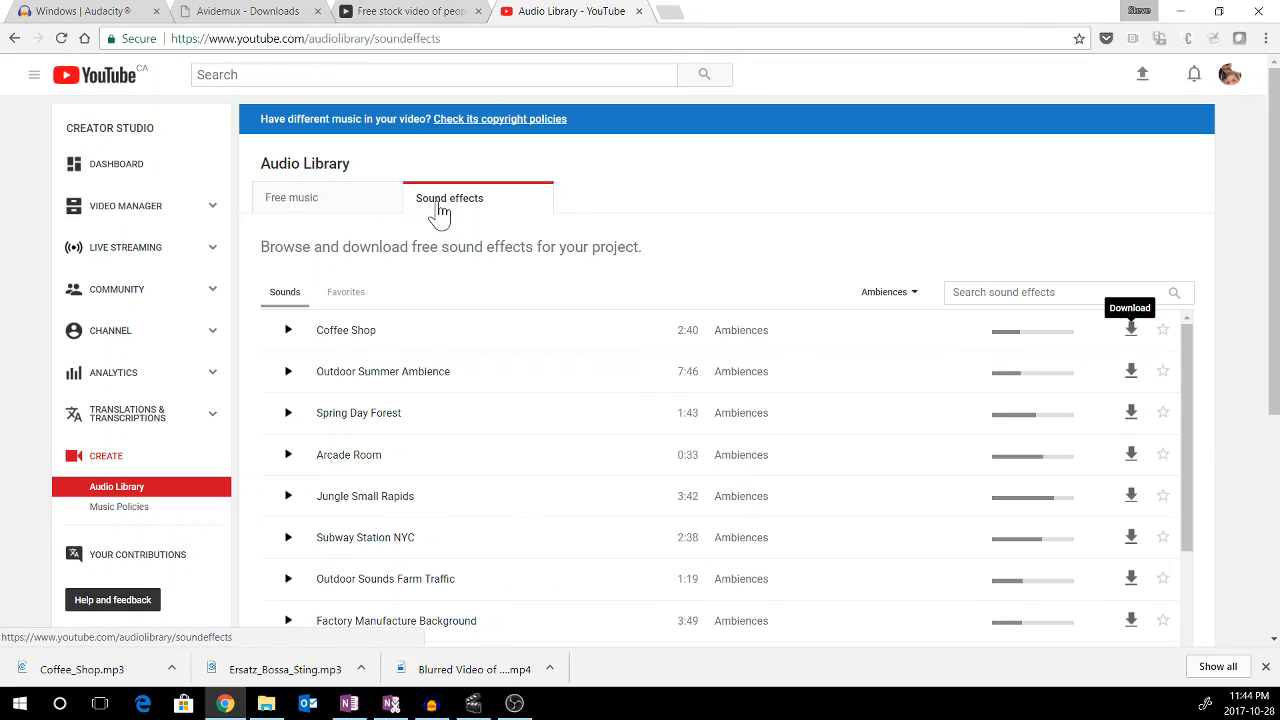
left_click(266, 703)
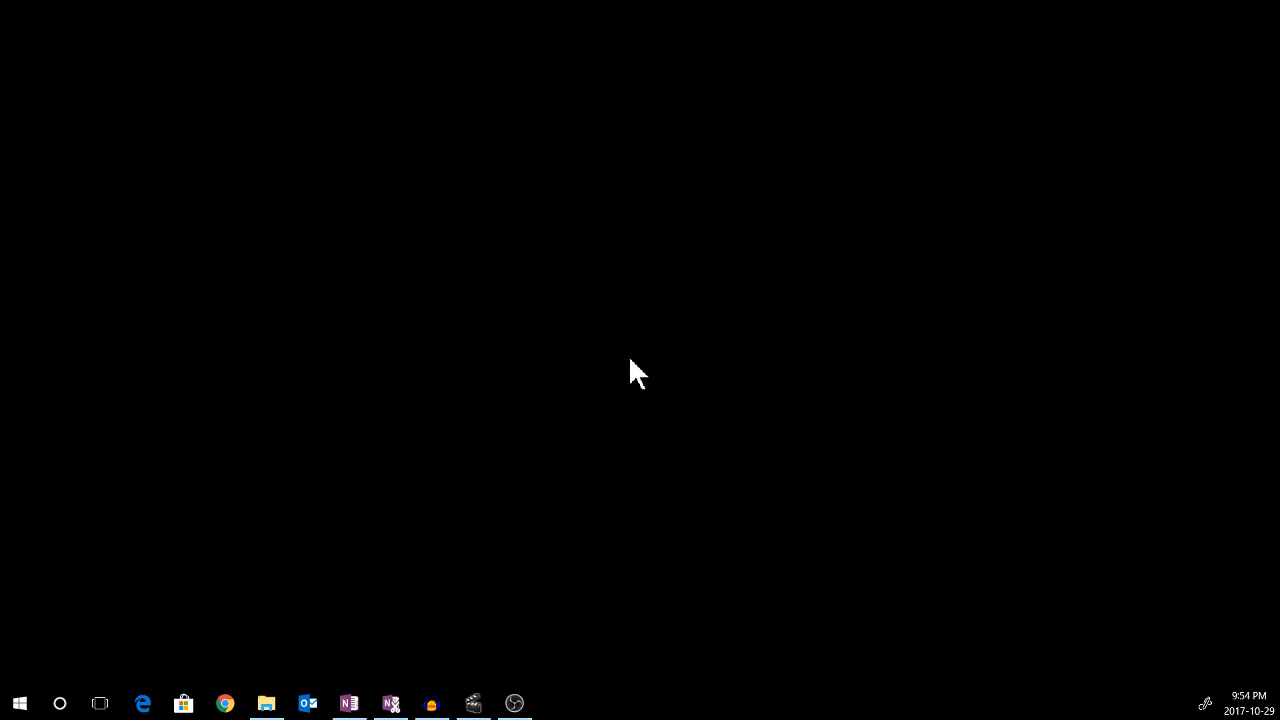
Launch Audacity and open Ersatz_Bossa_Sting.mp3 from the CCMR2 folder
left_click(431, 704)
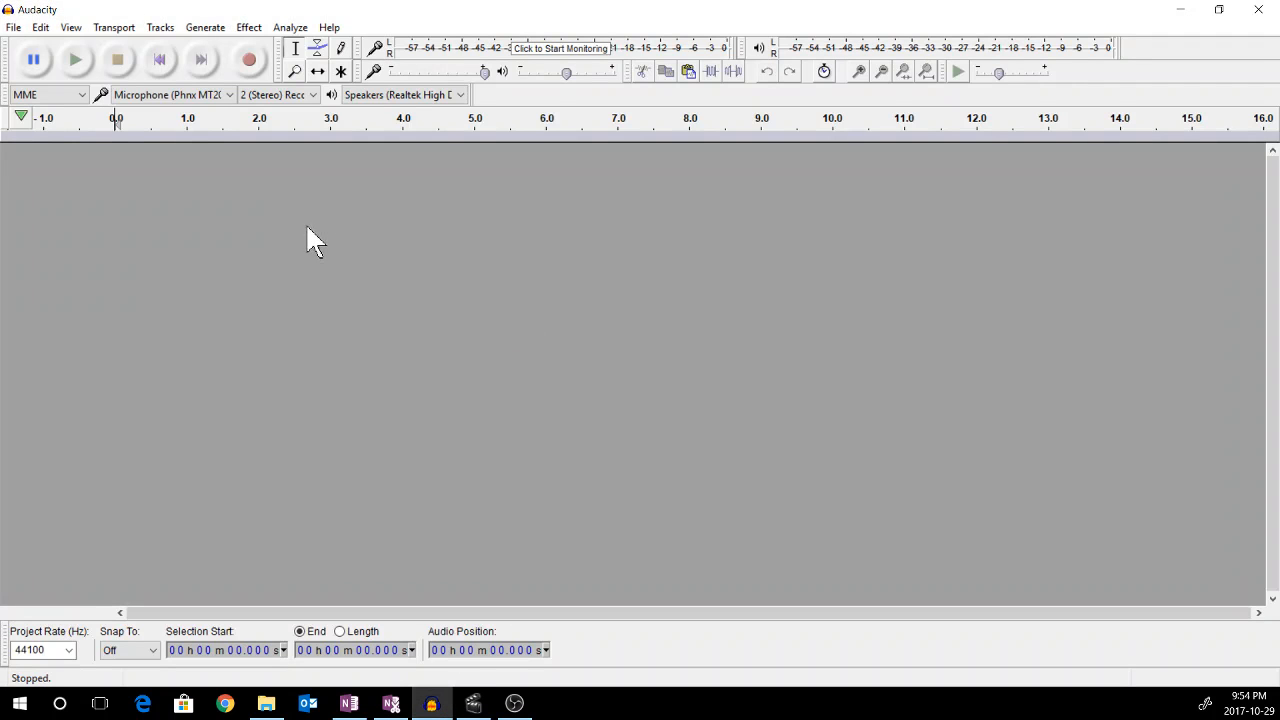
left_click(14, 27)
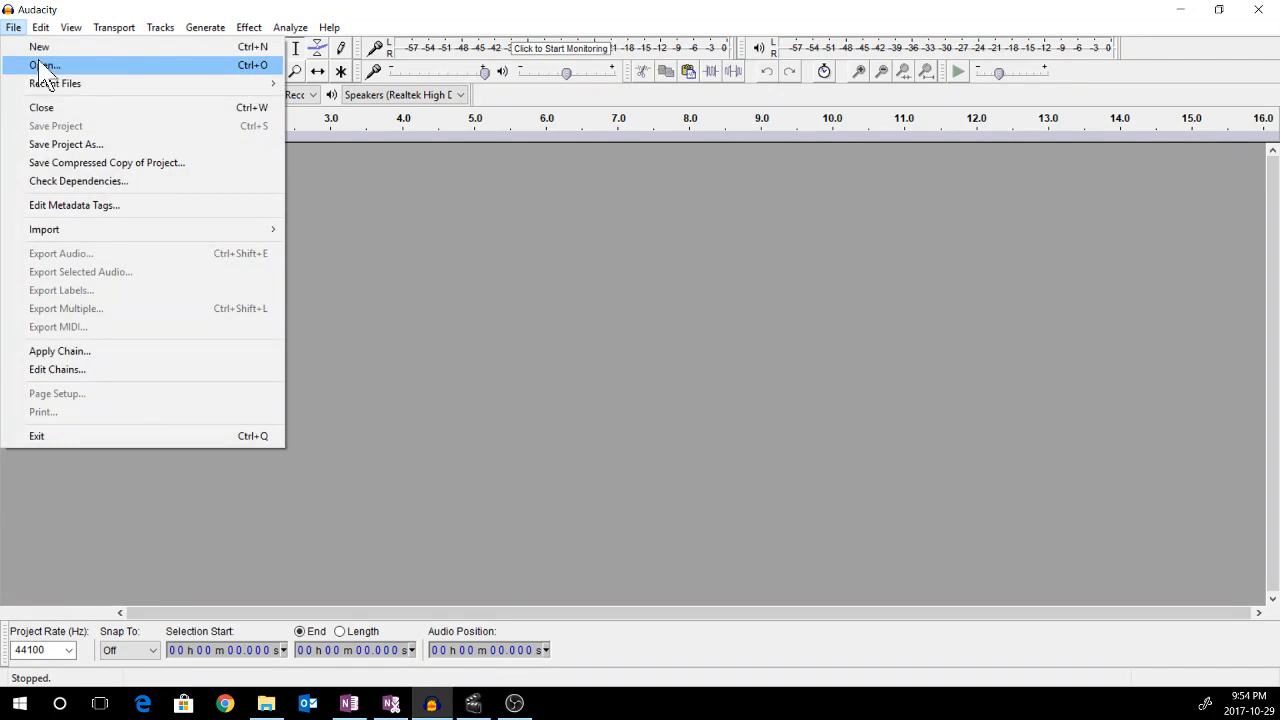
left_click(40, 65)
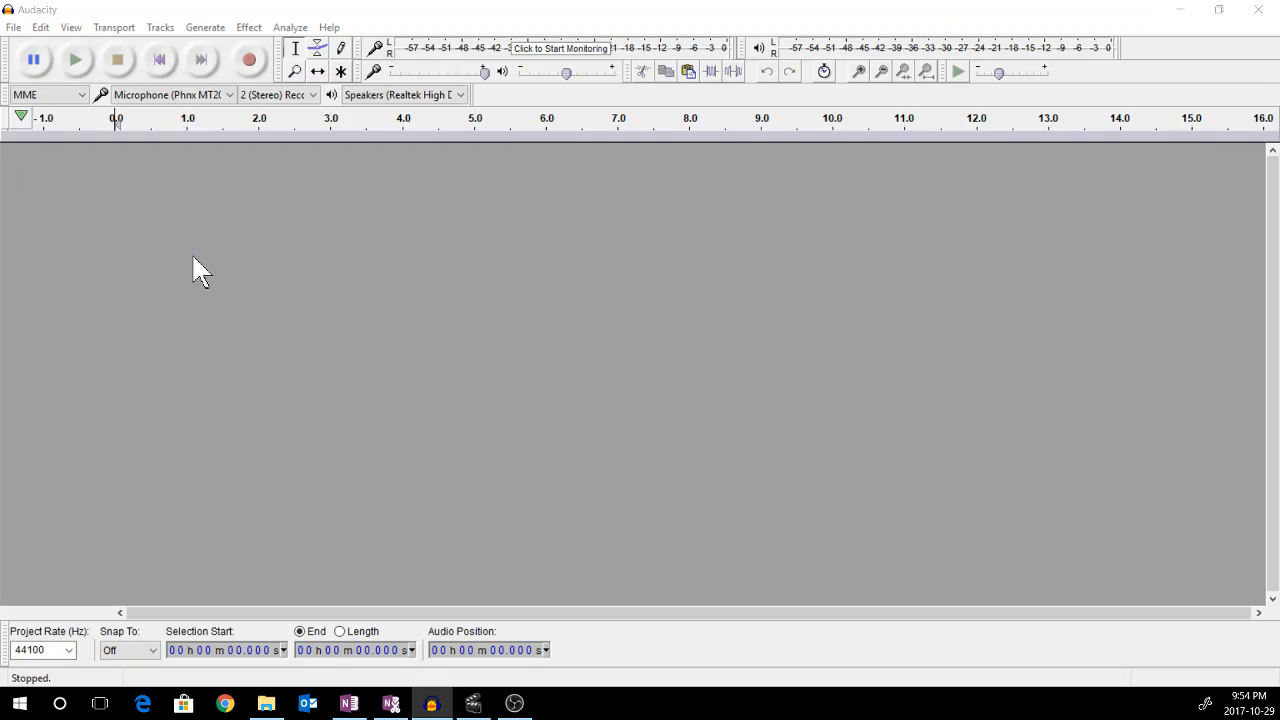
double_click(158, 152)
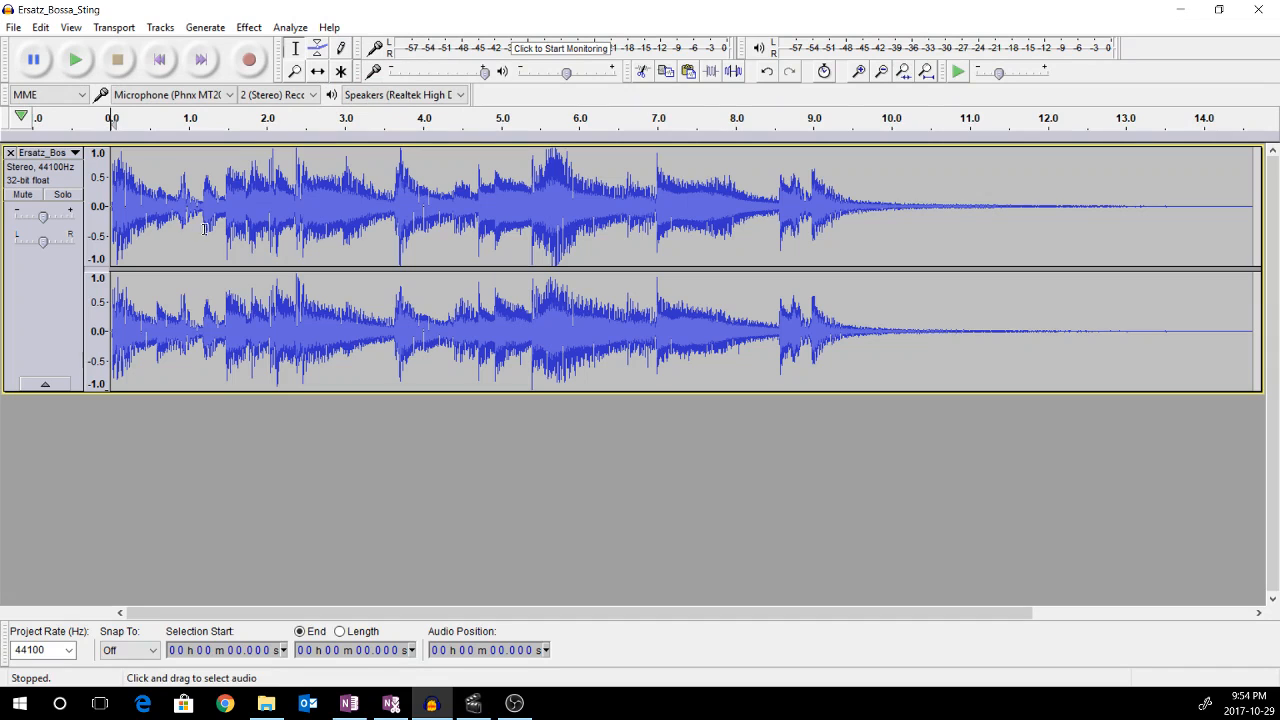
left_click(58, 303)
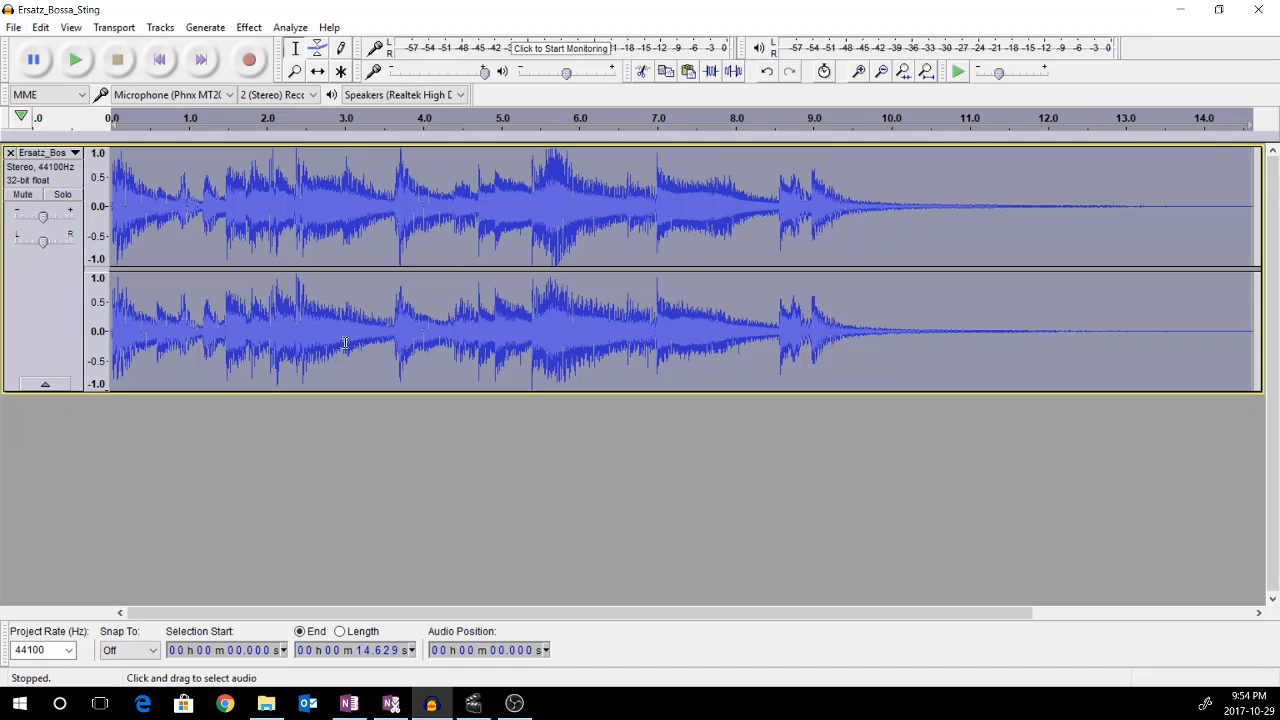
Insert 2.750 seconds of silence at the start of the Ersatz Bossa Sting track
left_click(162, 62)
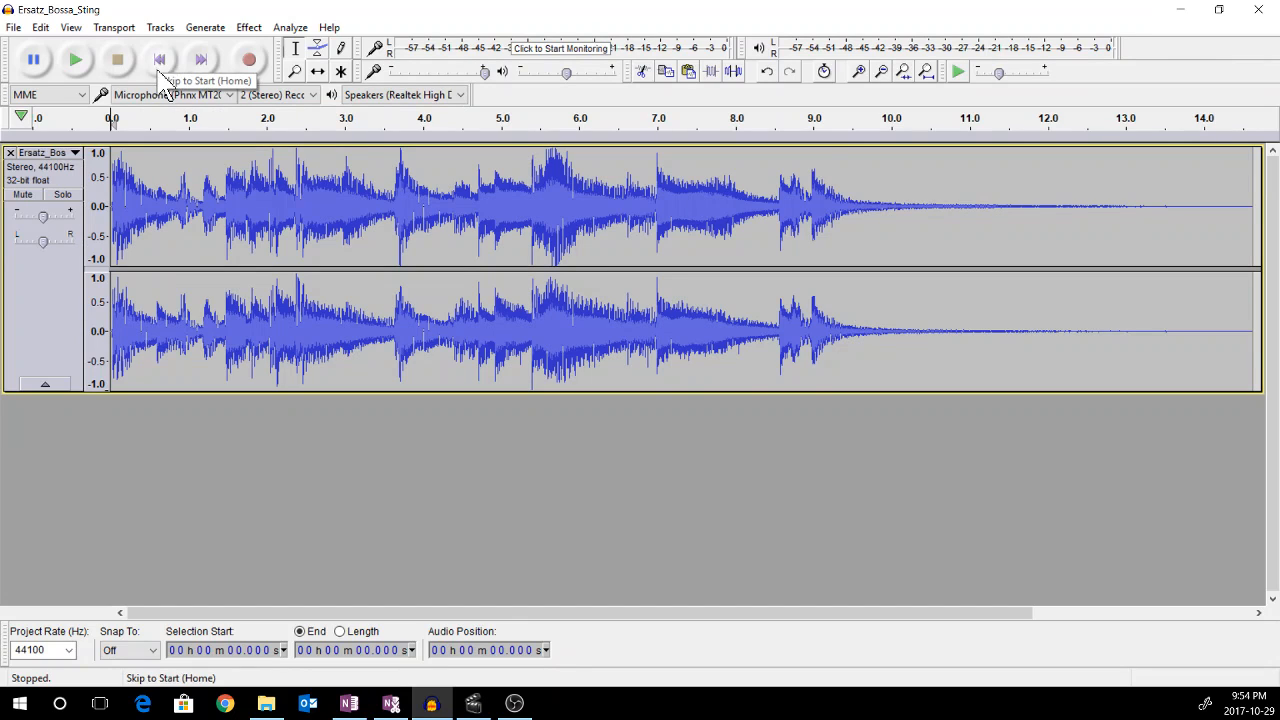
left_click(205, 27)
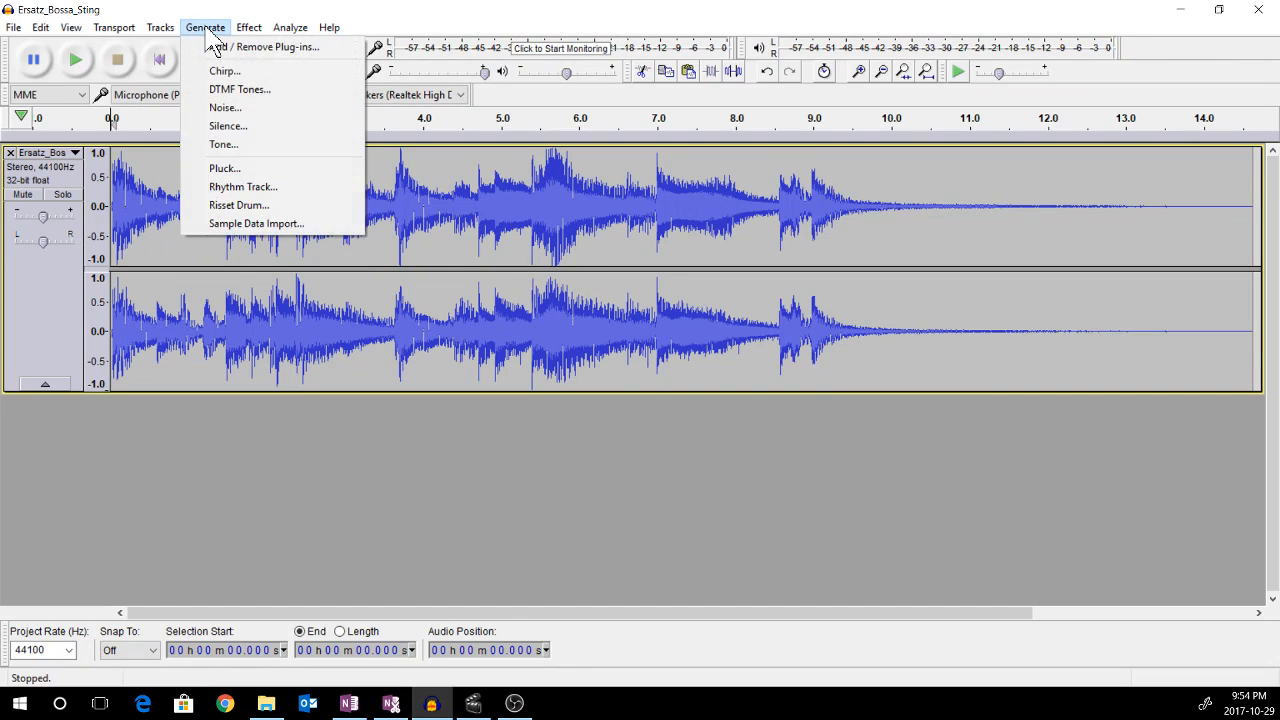
left_click(228, 127)
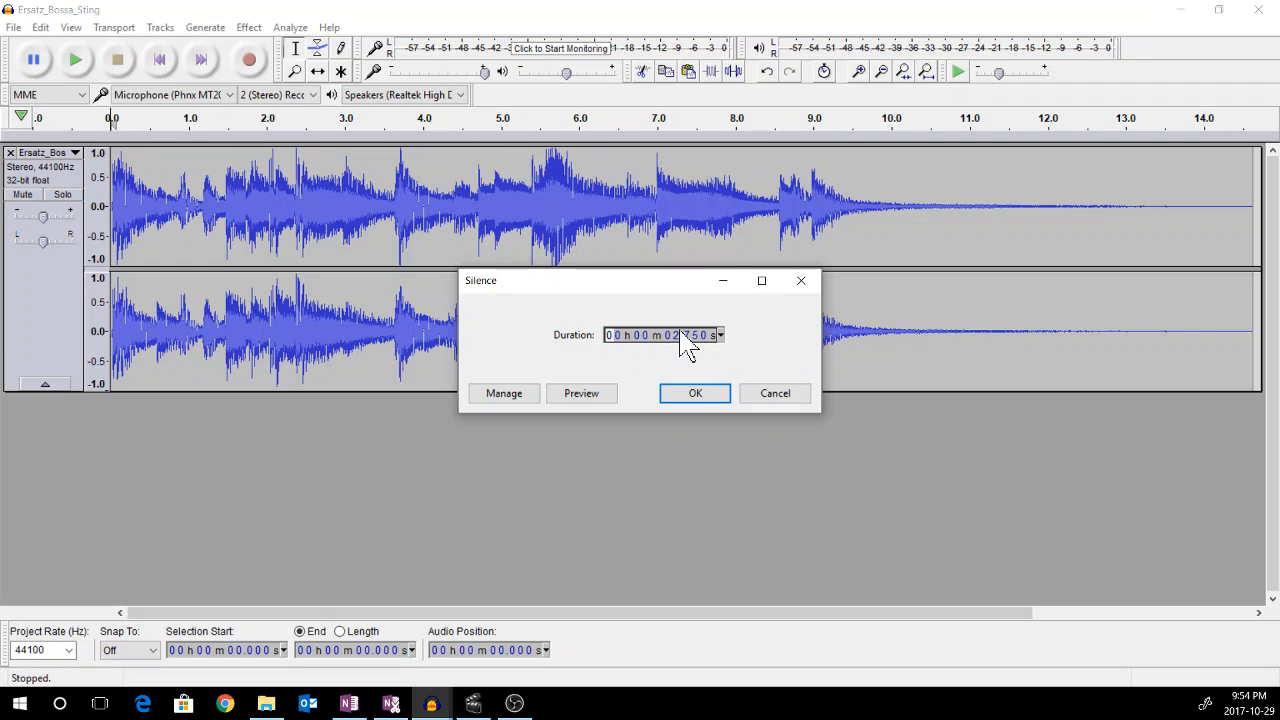
left_click(689, 398)
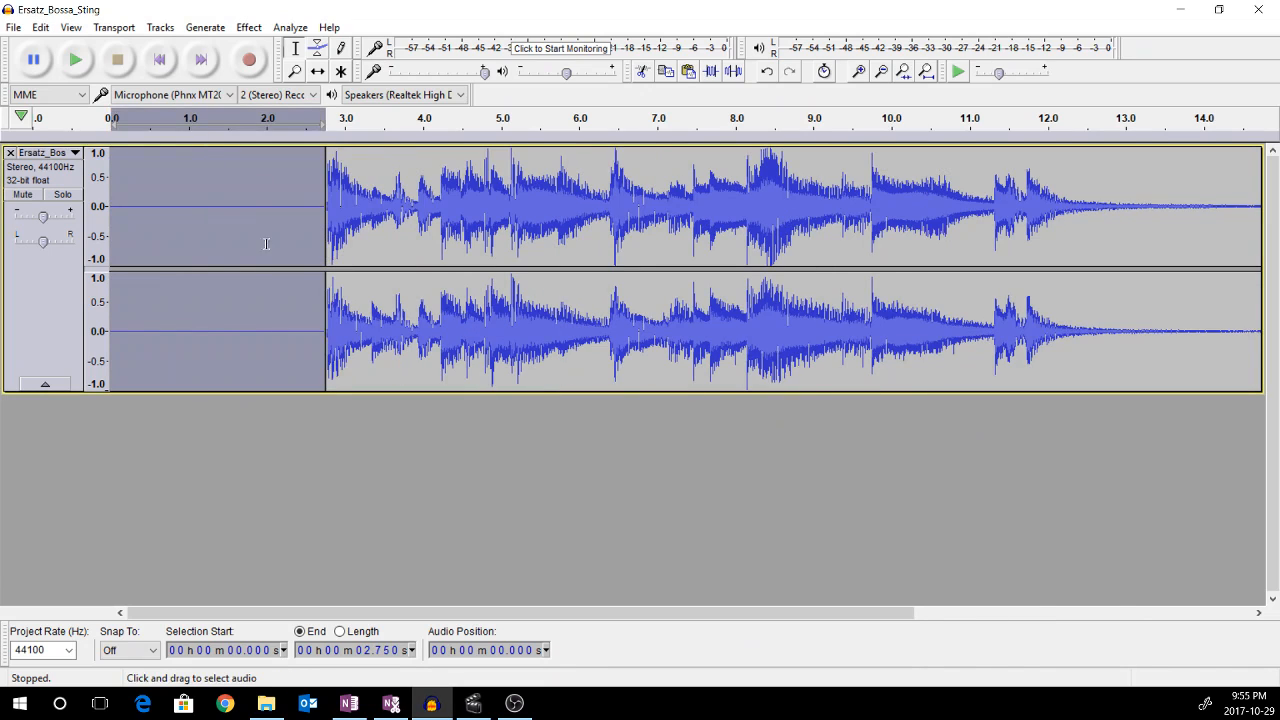
Append another 2.750 seconds of silence at the end of the music track
left_click(204, 58)
left_click(205, 27)
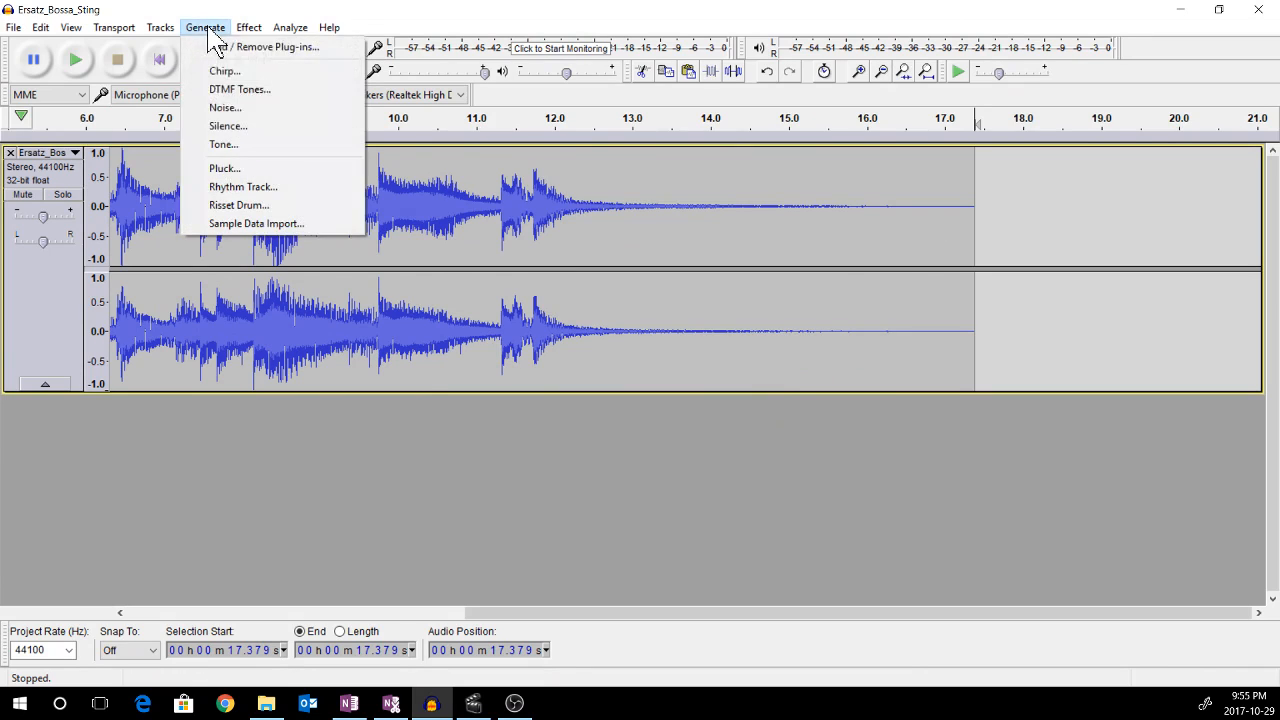
left_click(226, 127)
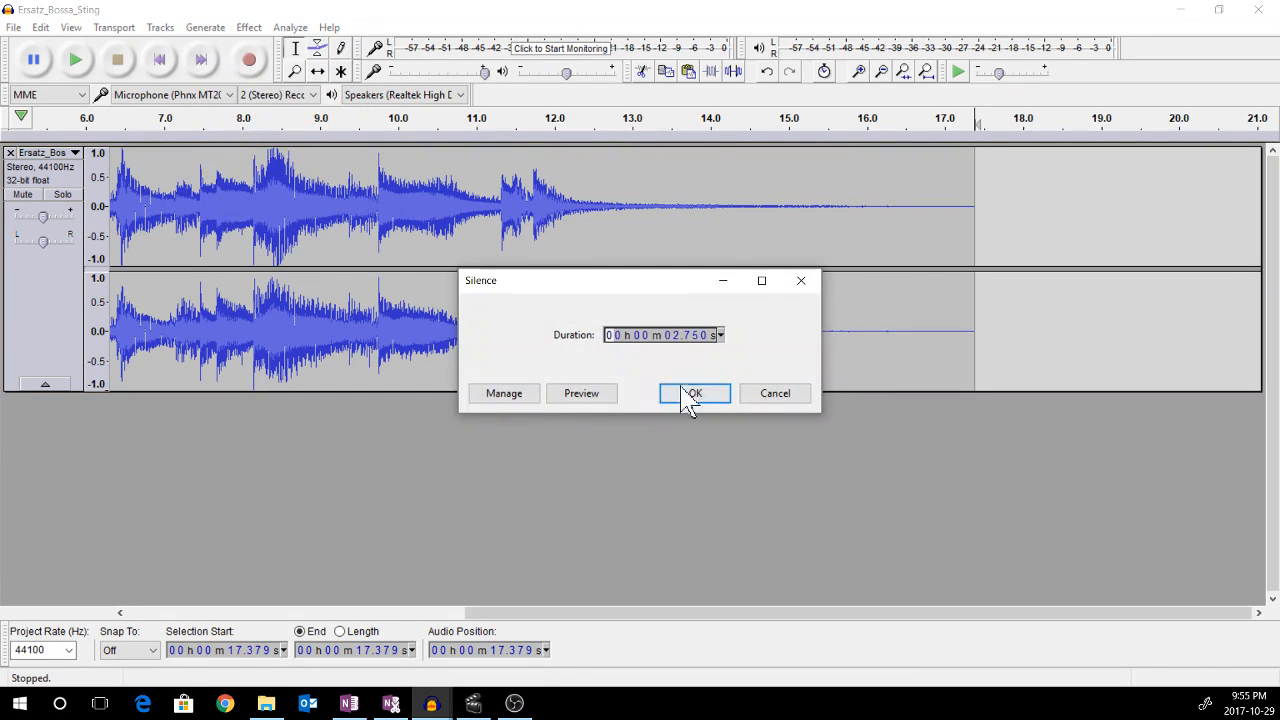
left_click(688, 391)
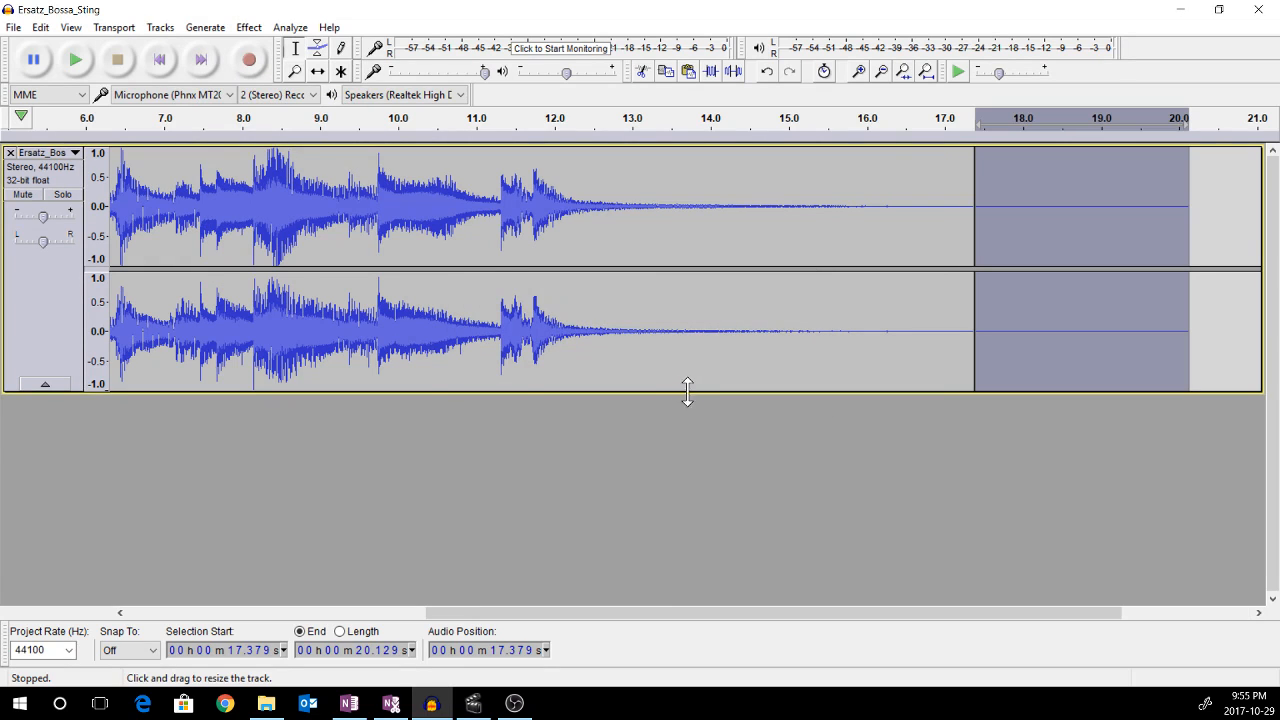
Import Coffee_Shop.mp3 from the CCMR2 folder as a second track below the music
left_click(55, 335)
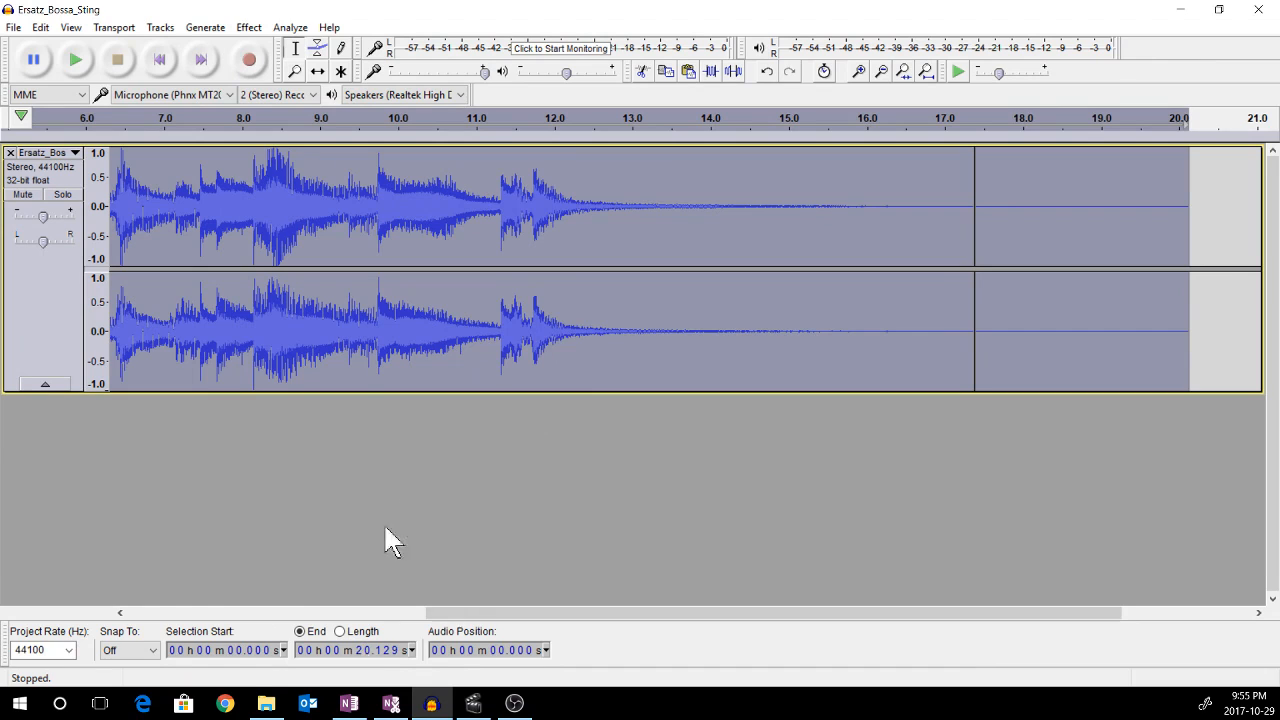
left_click(14, 27)
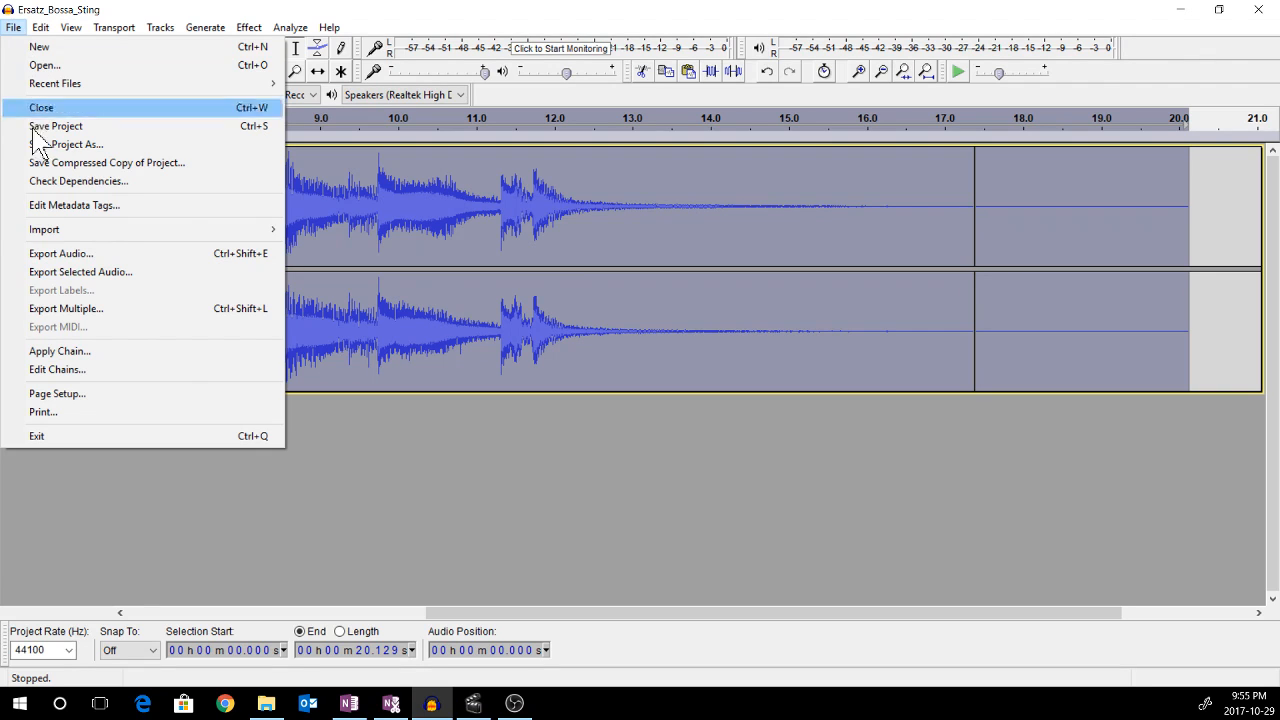
mouse_move(42, 232)
left_click(324, 229)
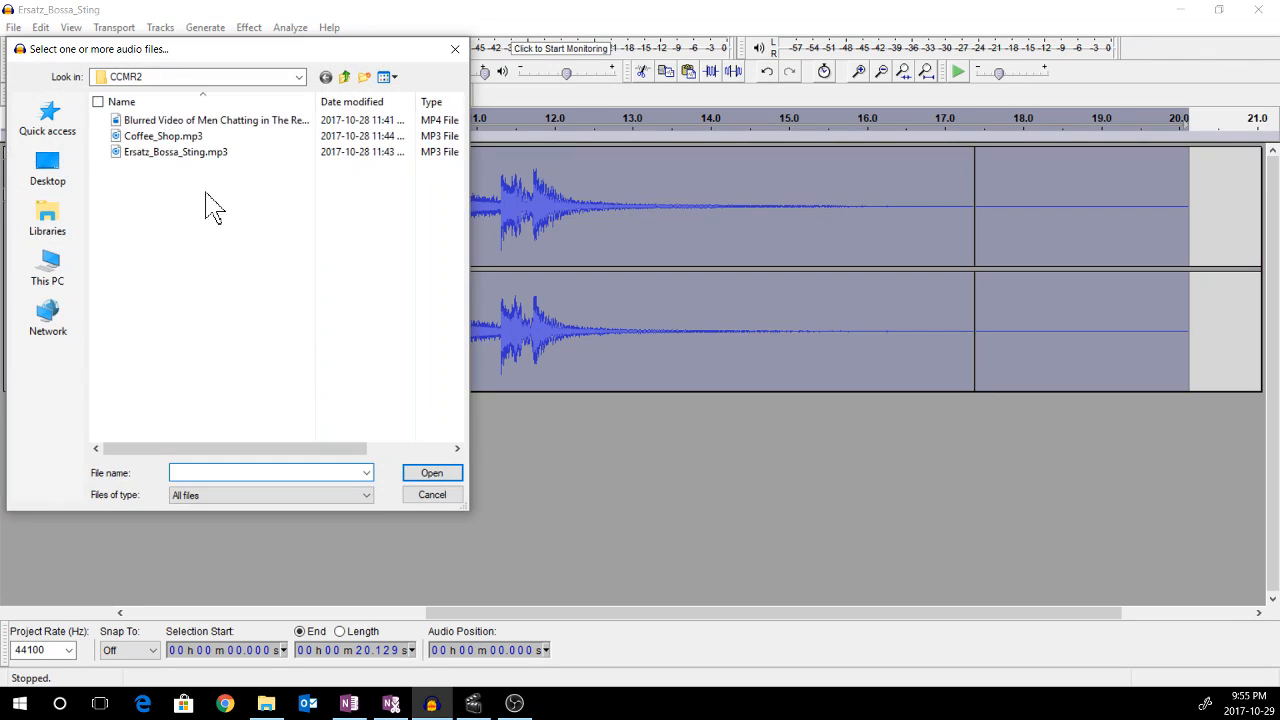
left_click(155, 138)
double_click(155, 140)
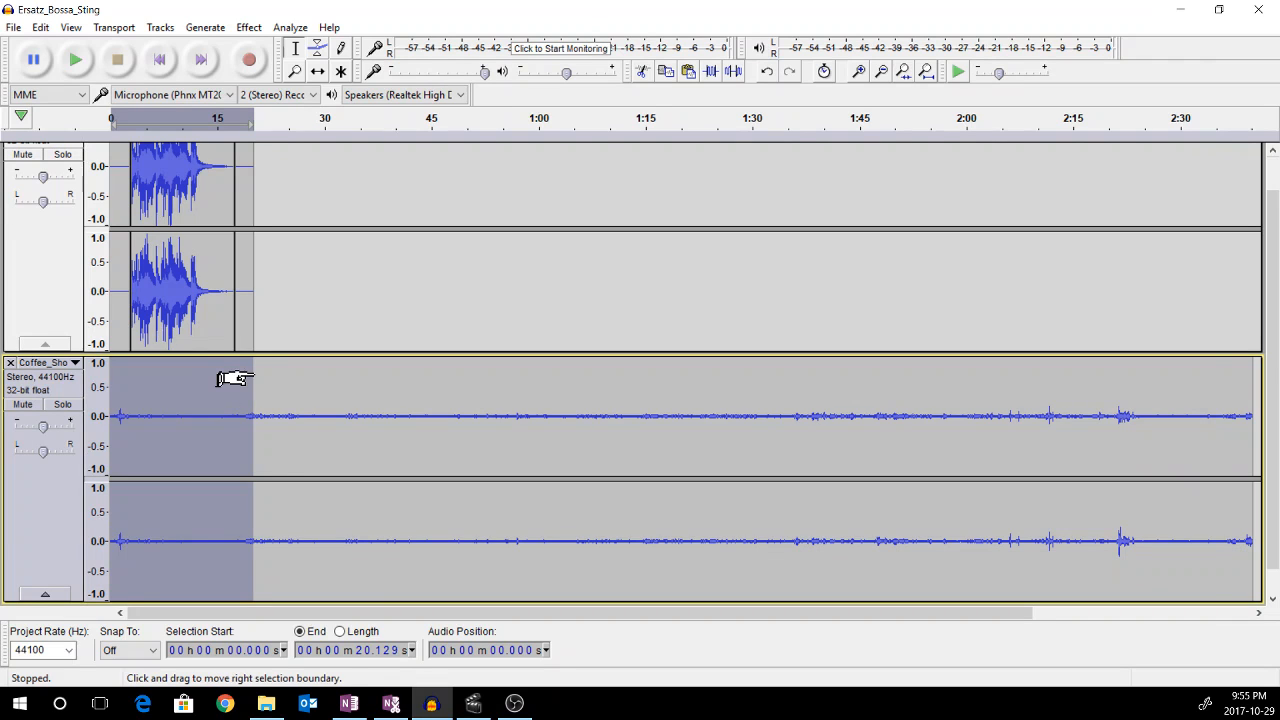
Delete the Coffee Shop audio after about 20 seconds so it matches the music track's length
key("Right")
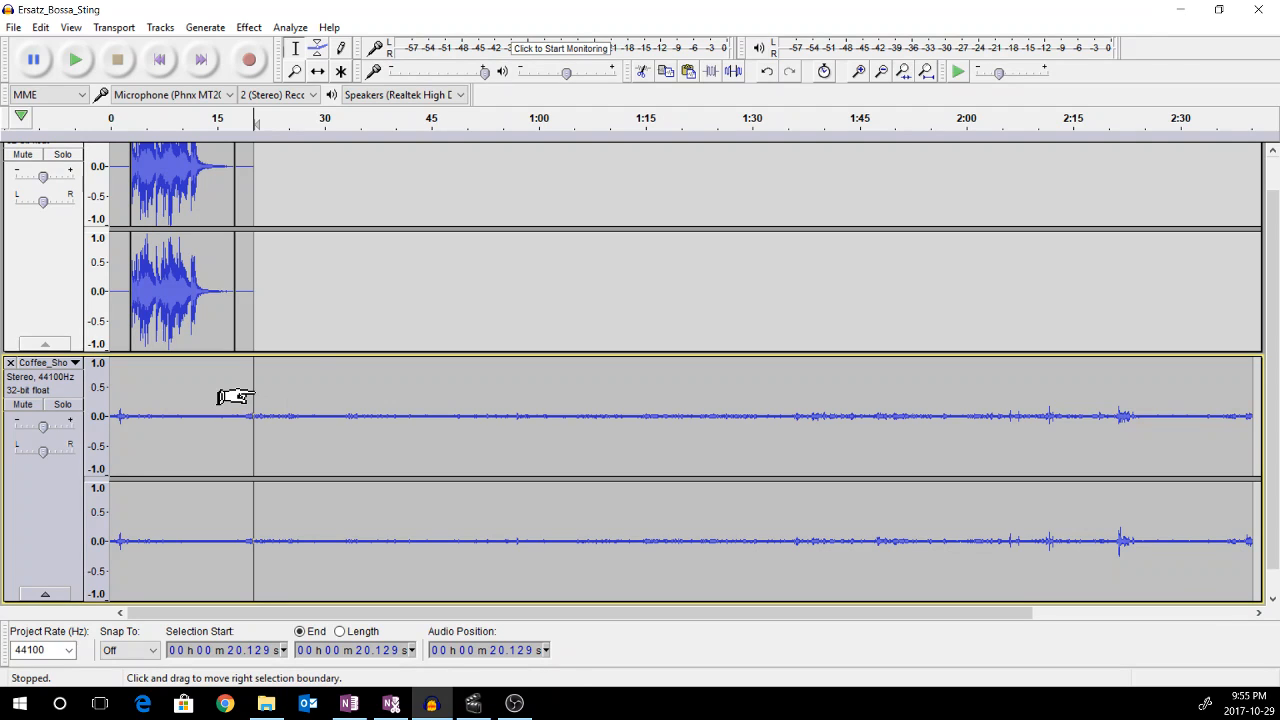
left_click_drag(235, 397, 1248, 410)
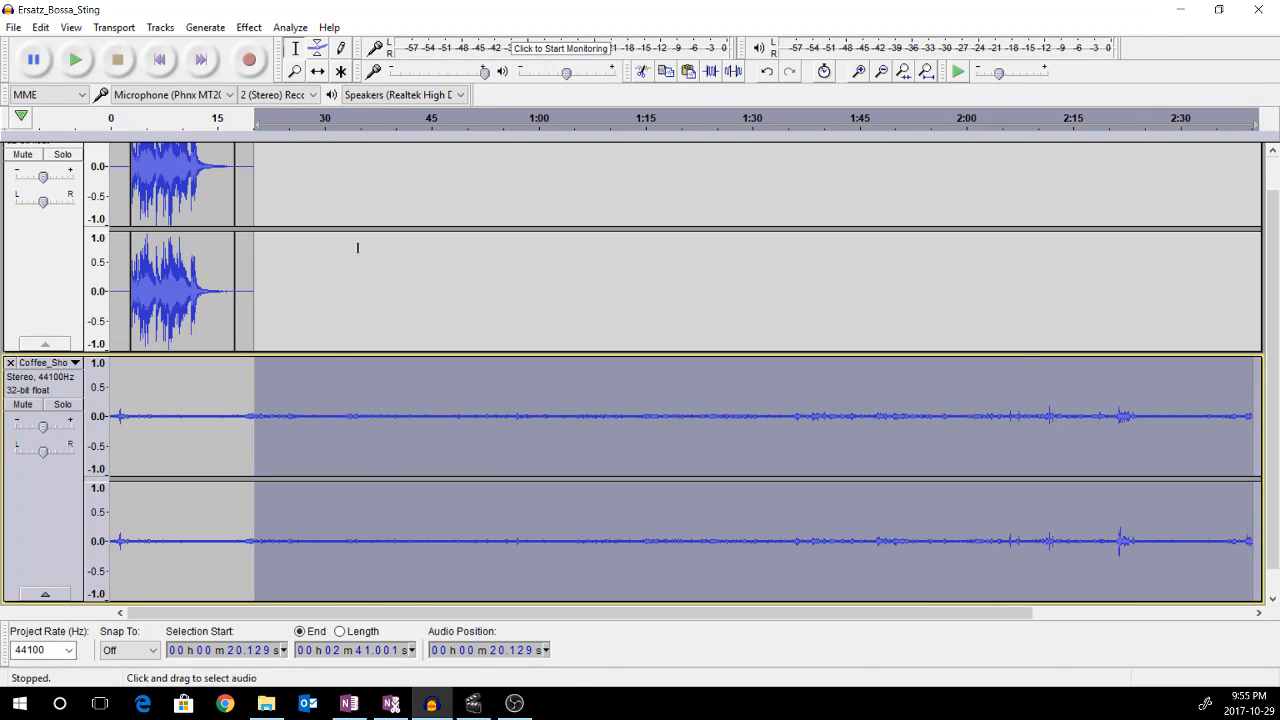
left_click(44, 30)
left_click(72, 92)
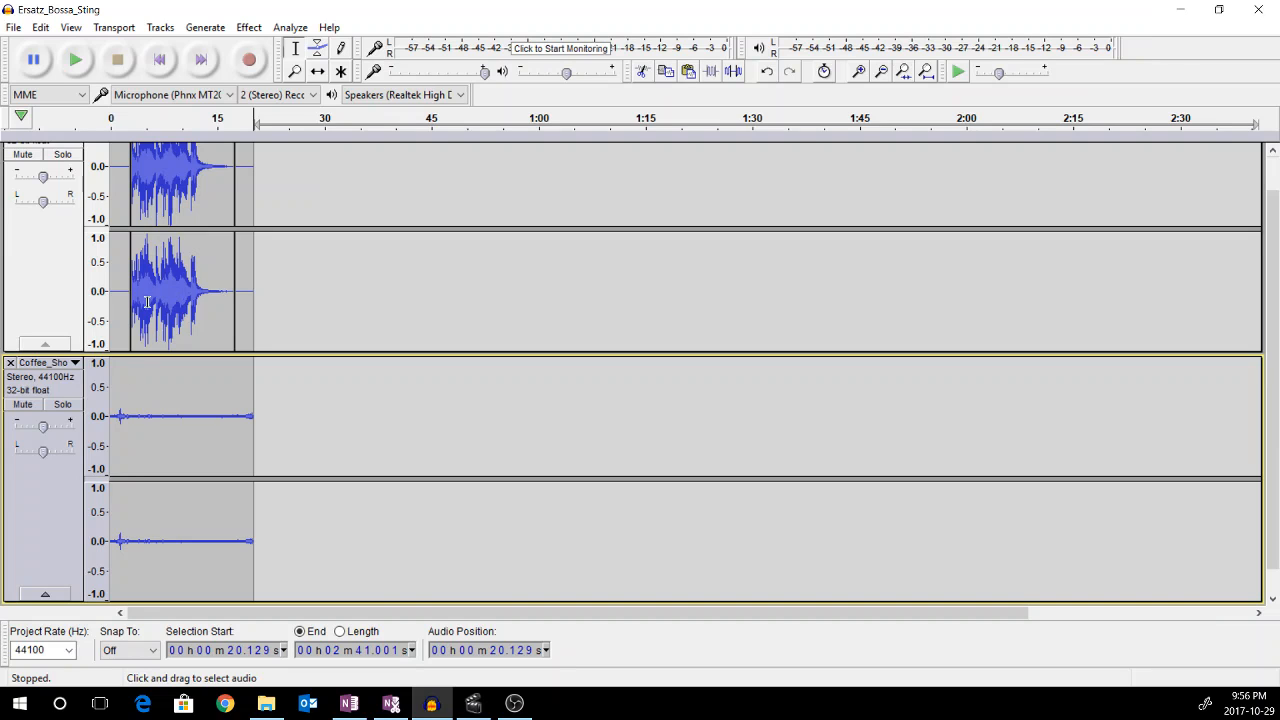
Lower the gain of the Ersatz Bossa Sting track slightly
left_click(35, 282)
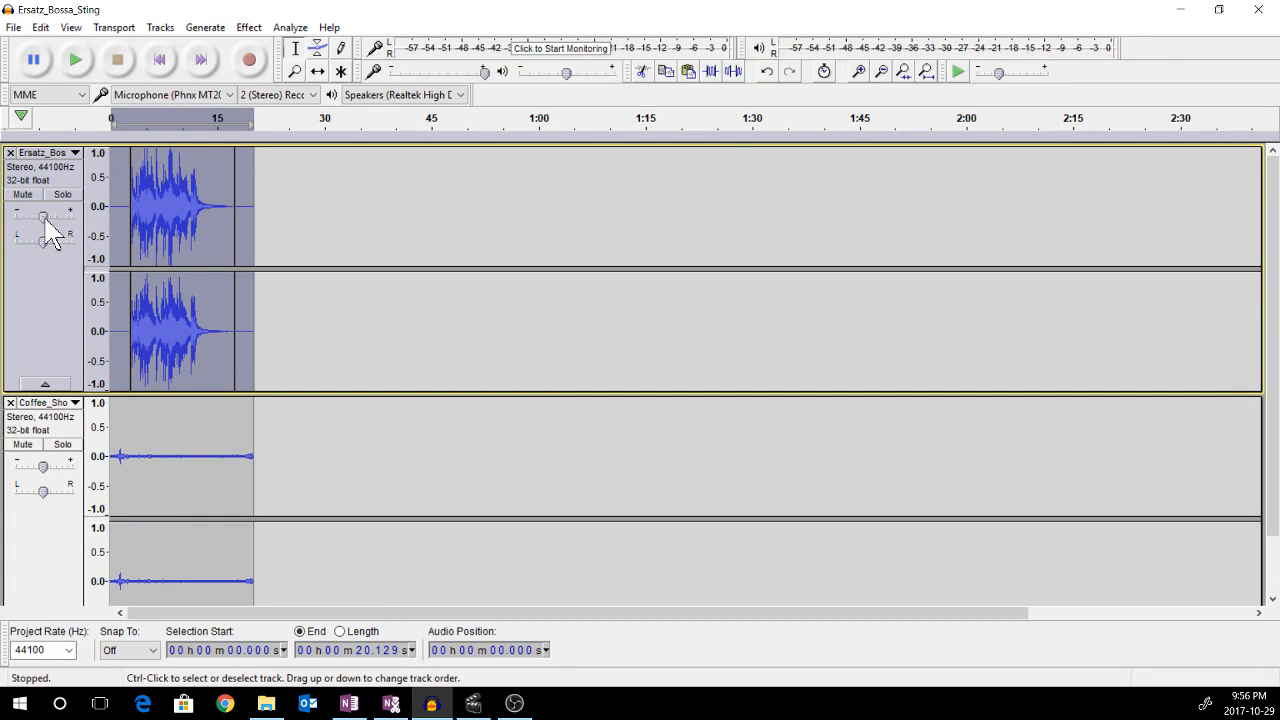
mouse_move(45, 220)
left_click_drag(43, 223, 30, 225)
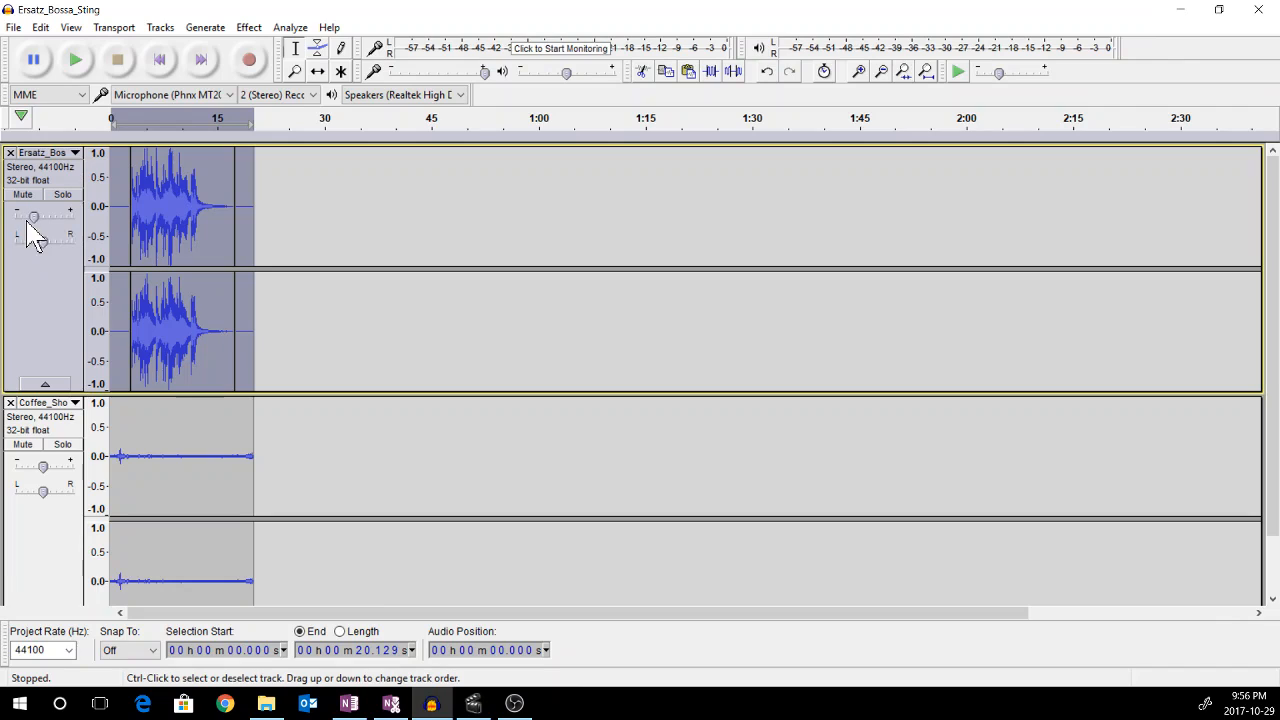
Play the mixed tracks from the start to preview them
left_click(122, 242)
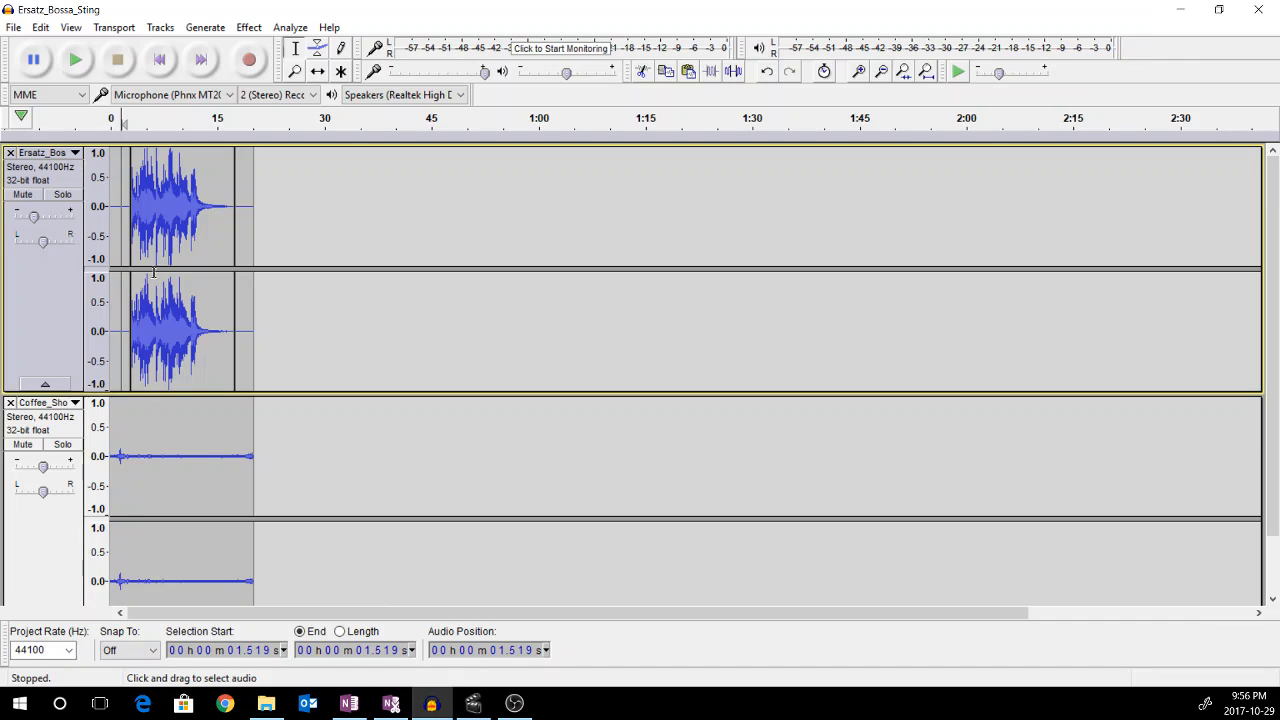
left_click(161, 59)
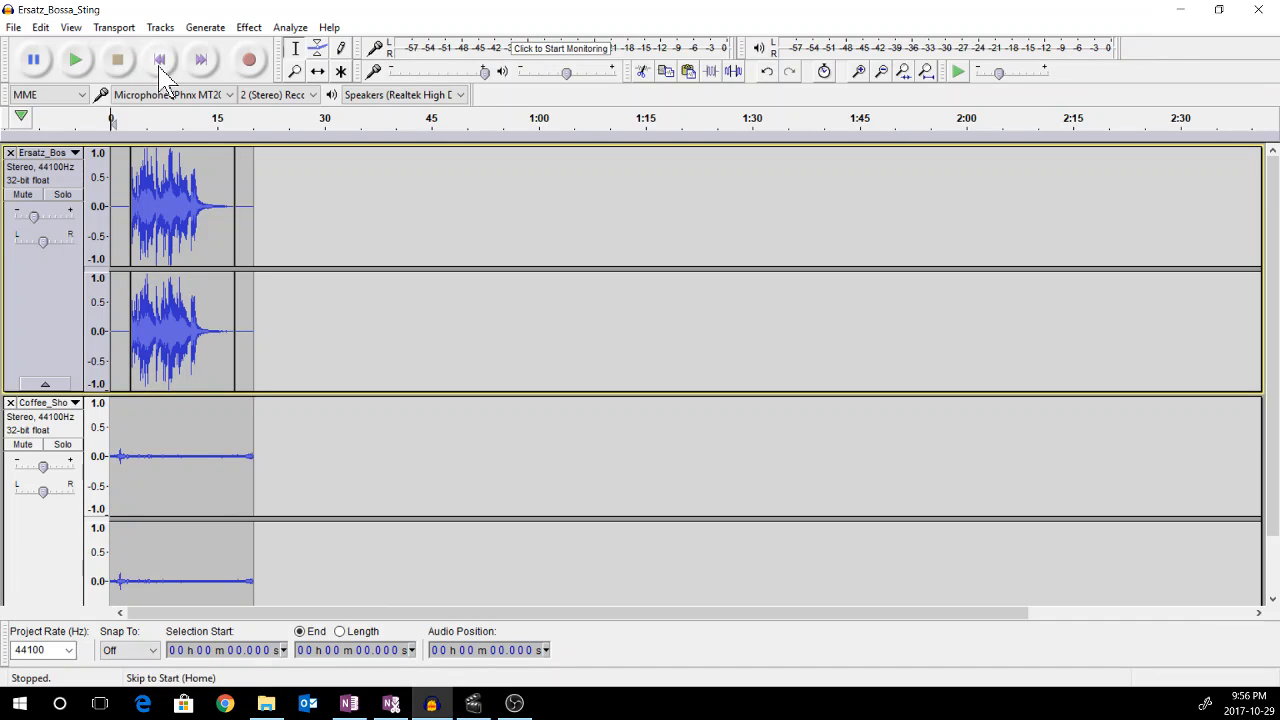
left_click(78, 72)
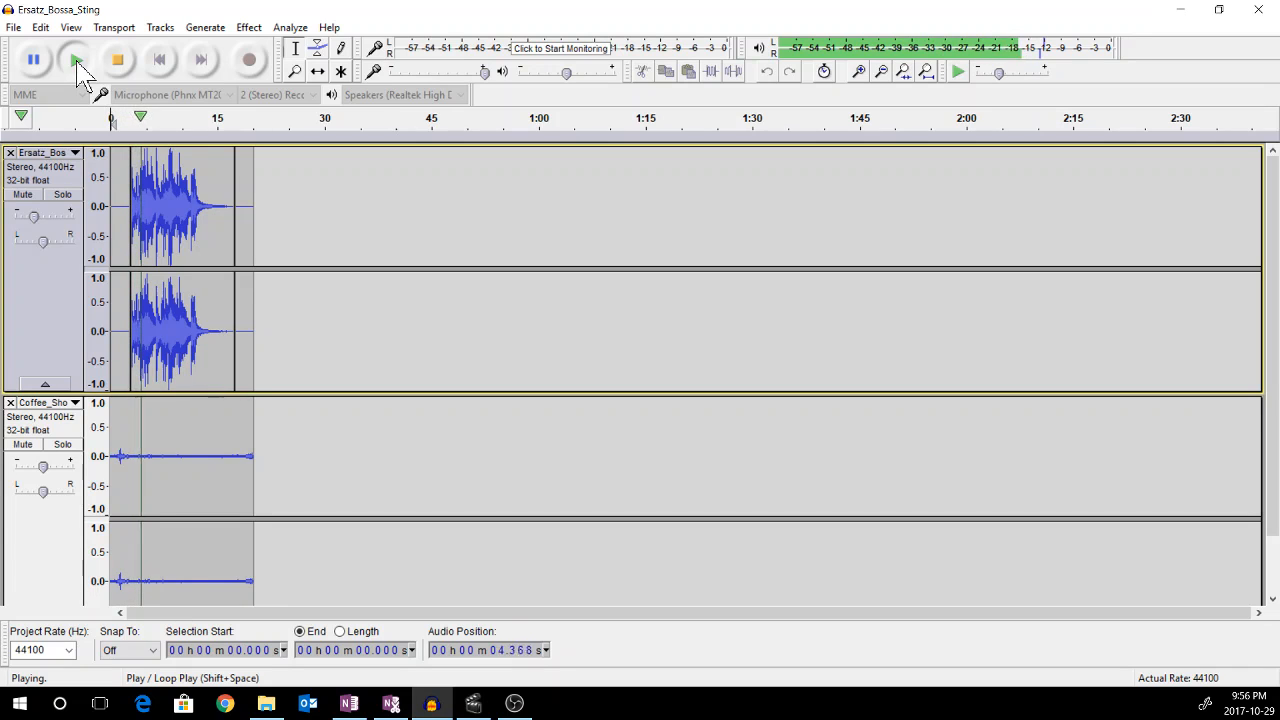
left_click(117, 62)
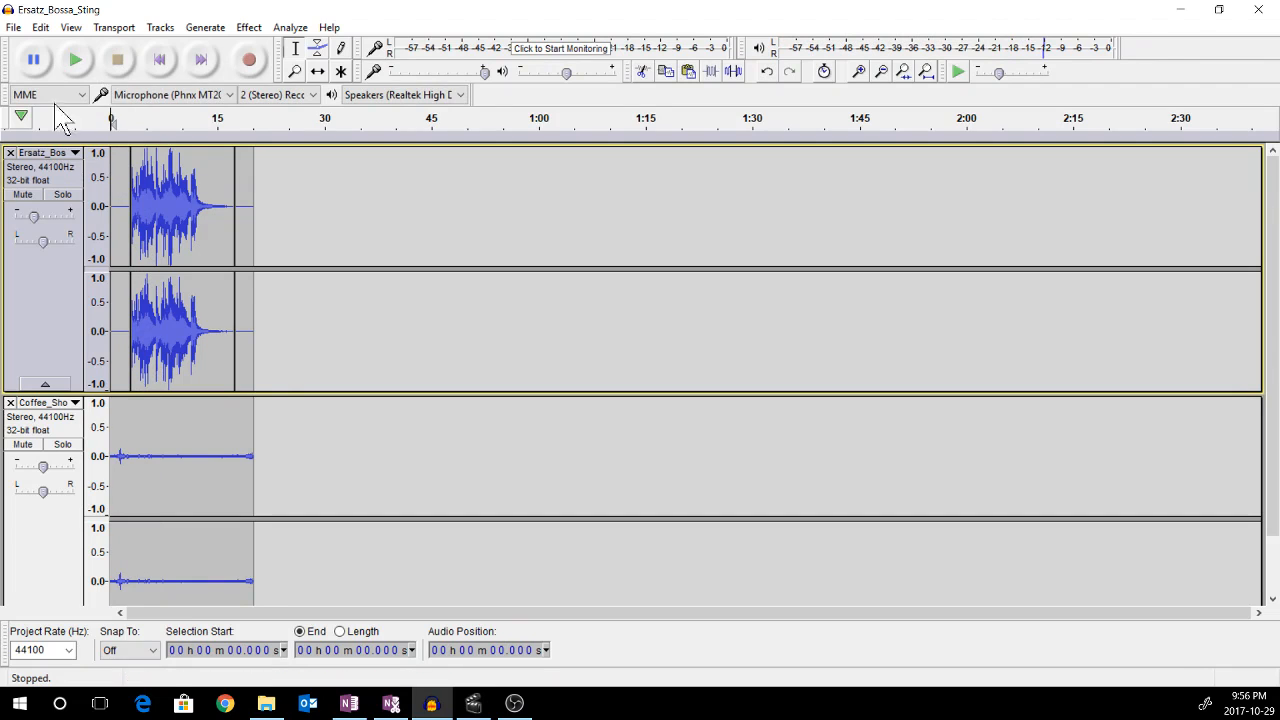
Export the mixed tracks to the CCMR2 folder as Ersatz_Bossa_Sting_Coffee_Shop.wav, accepting the mixdown and metadata tags
left_click(13, 28)
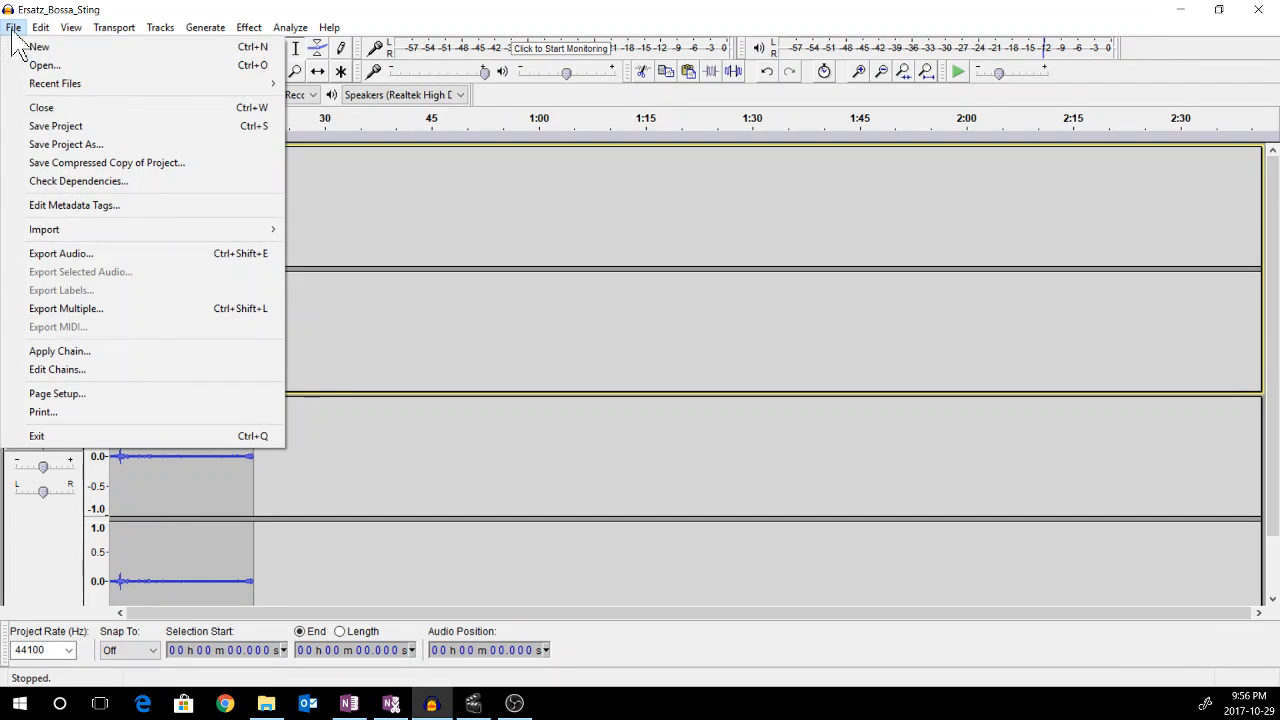
left_click(62, 254)
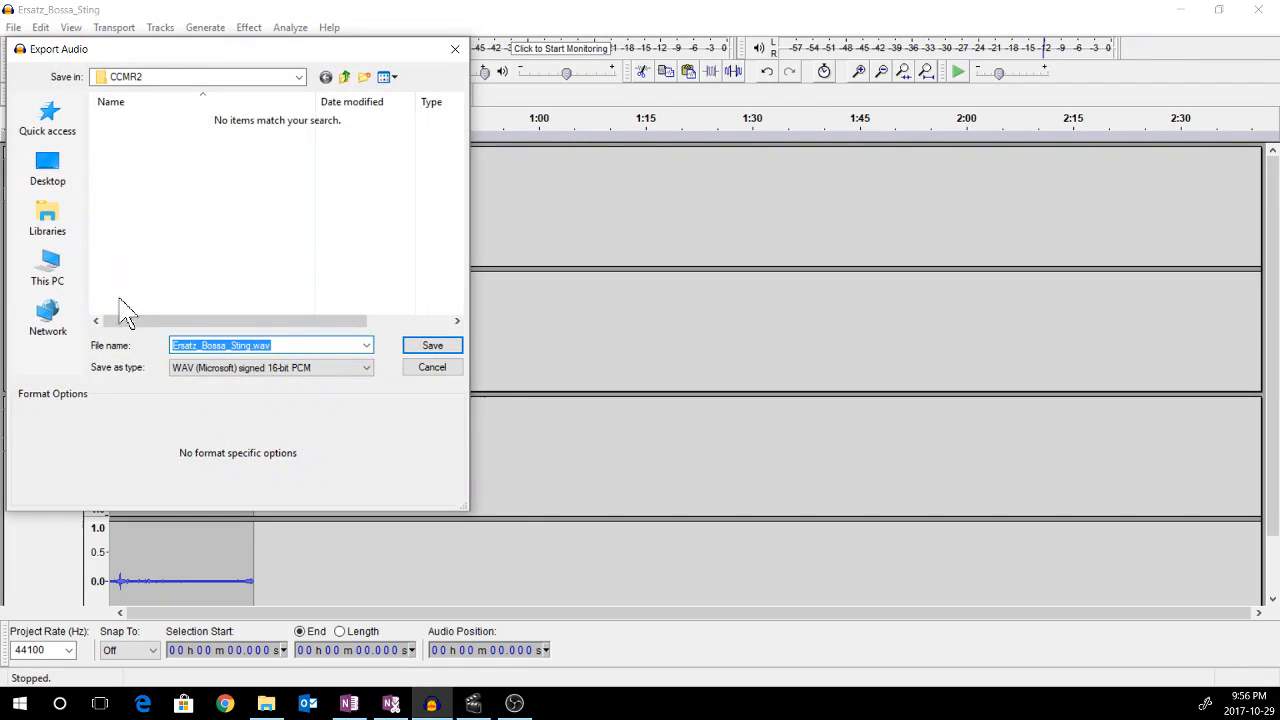
left_click(252, 345)
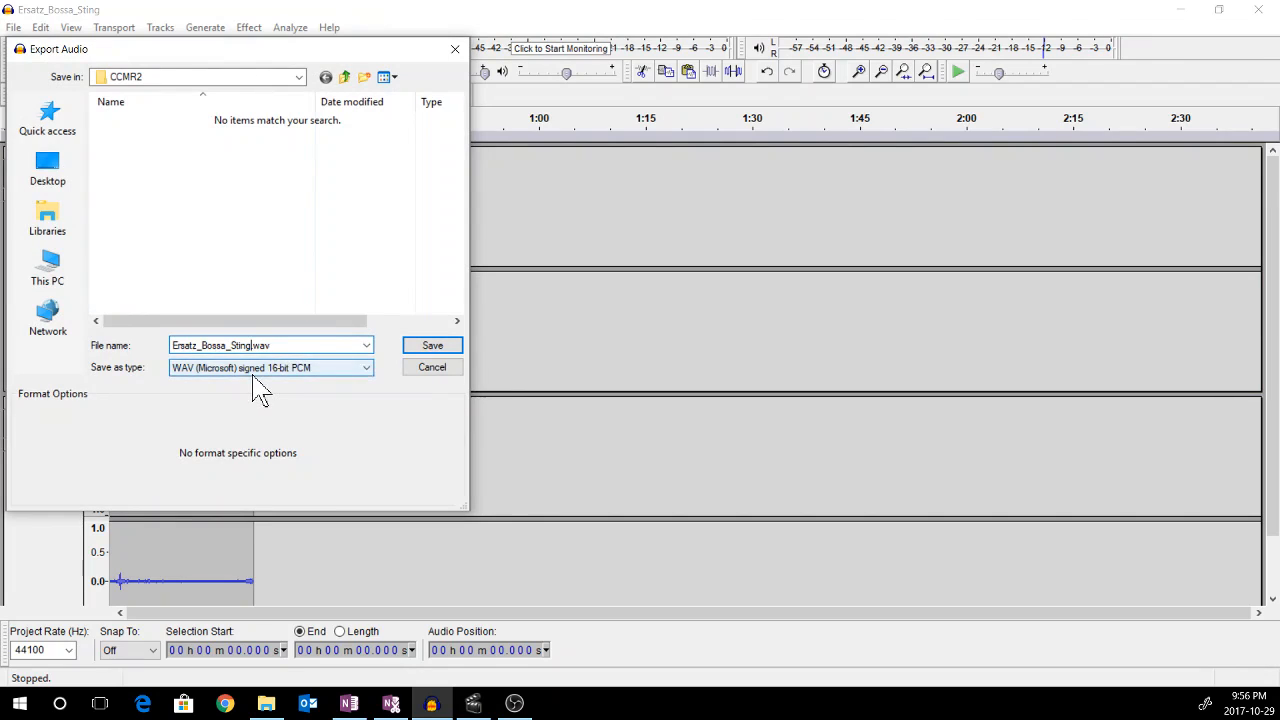
key("BackSpace")
type("_Coffee_Shop")
key("Return")
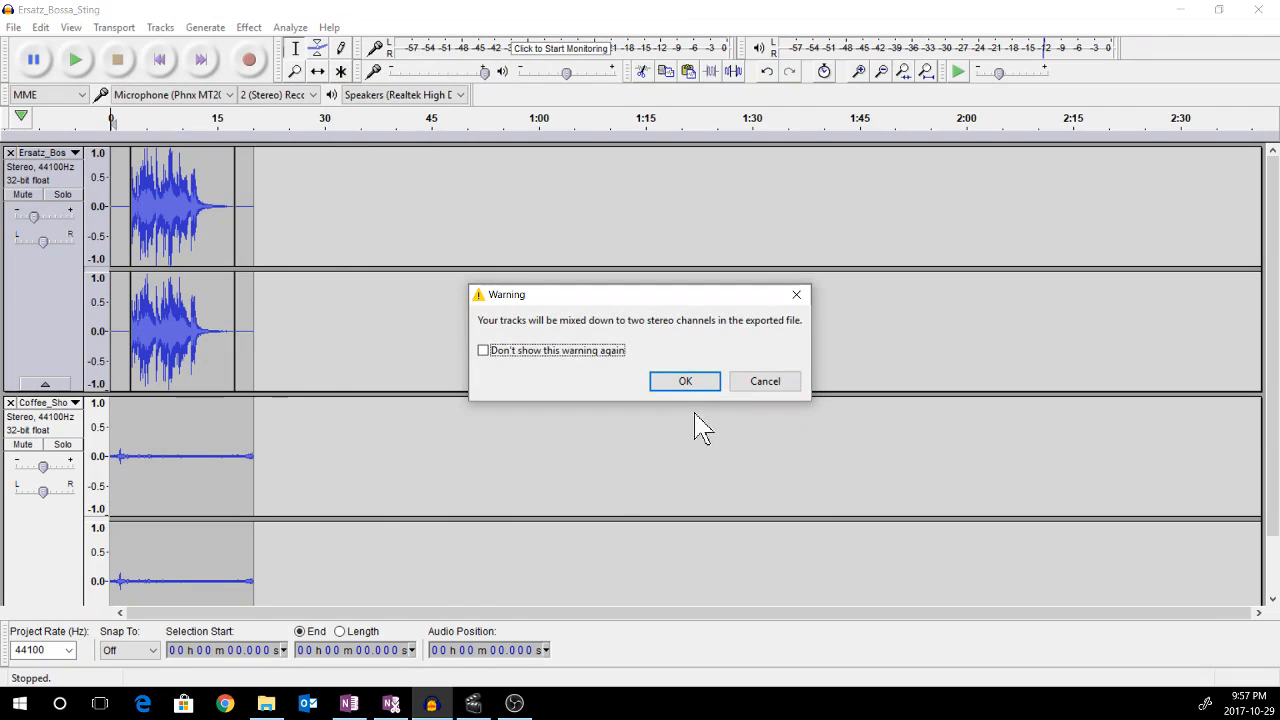
left_click(700, 392)
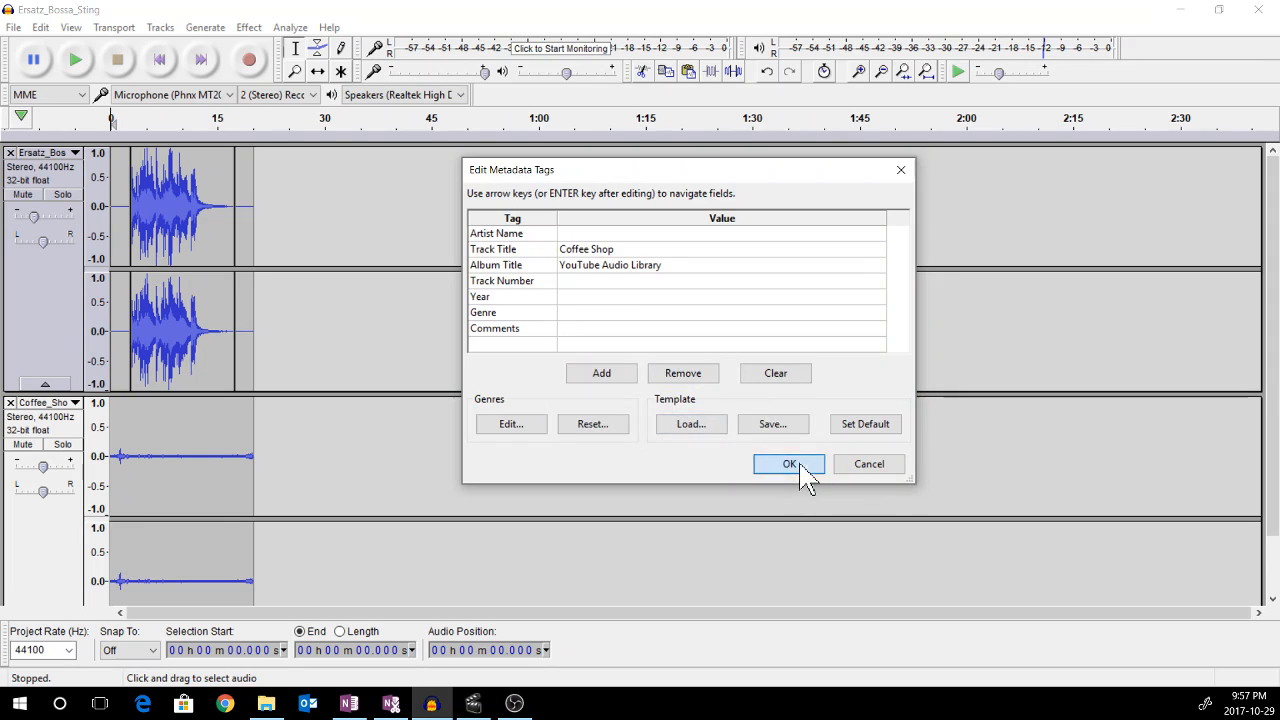
left_click(799, 464)
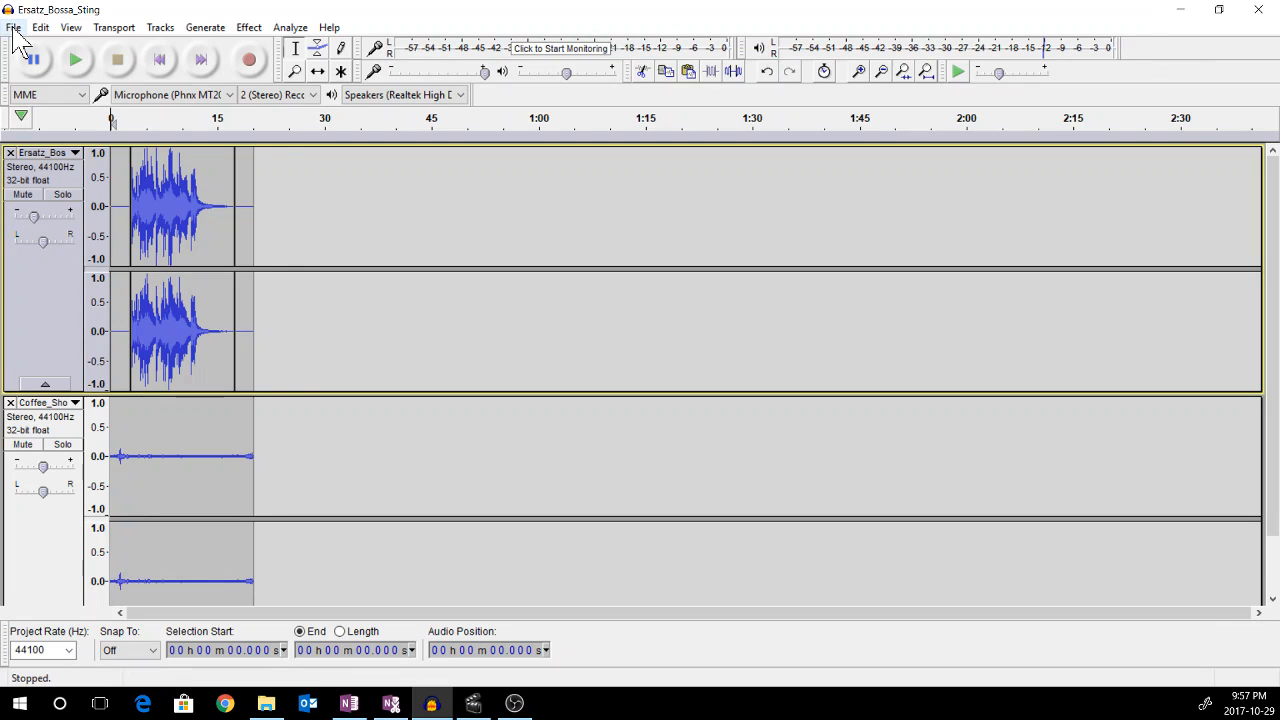
Close the Audacity project without saving changes
left_click(14, 28)
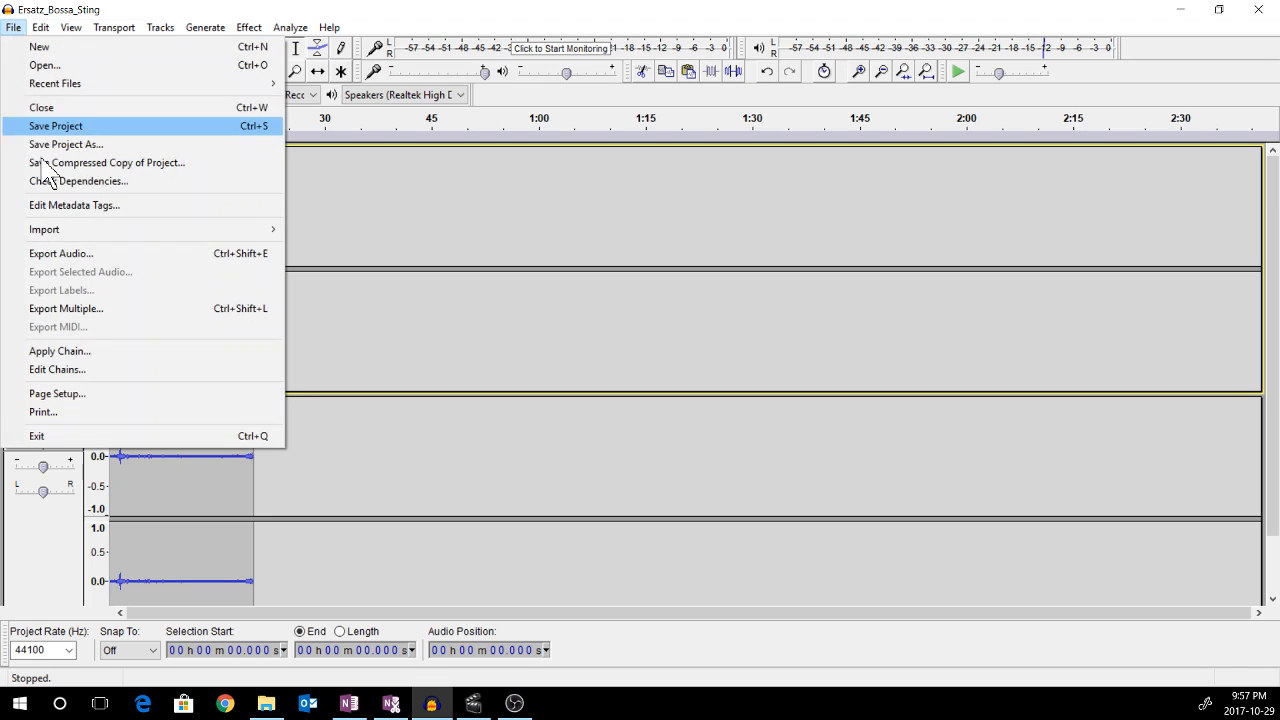
left_click(50, 436)
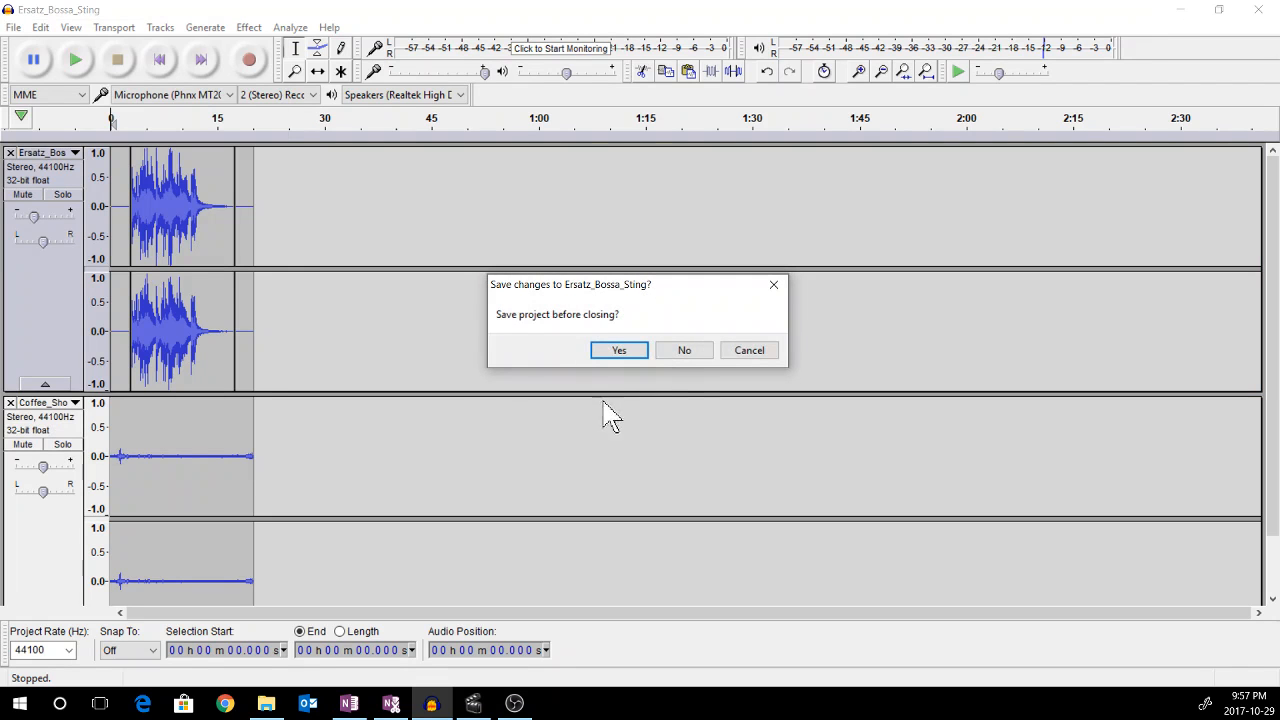
left_click(688, 358)
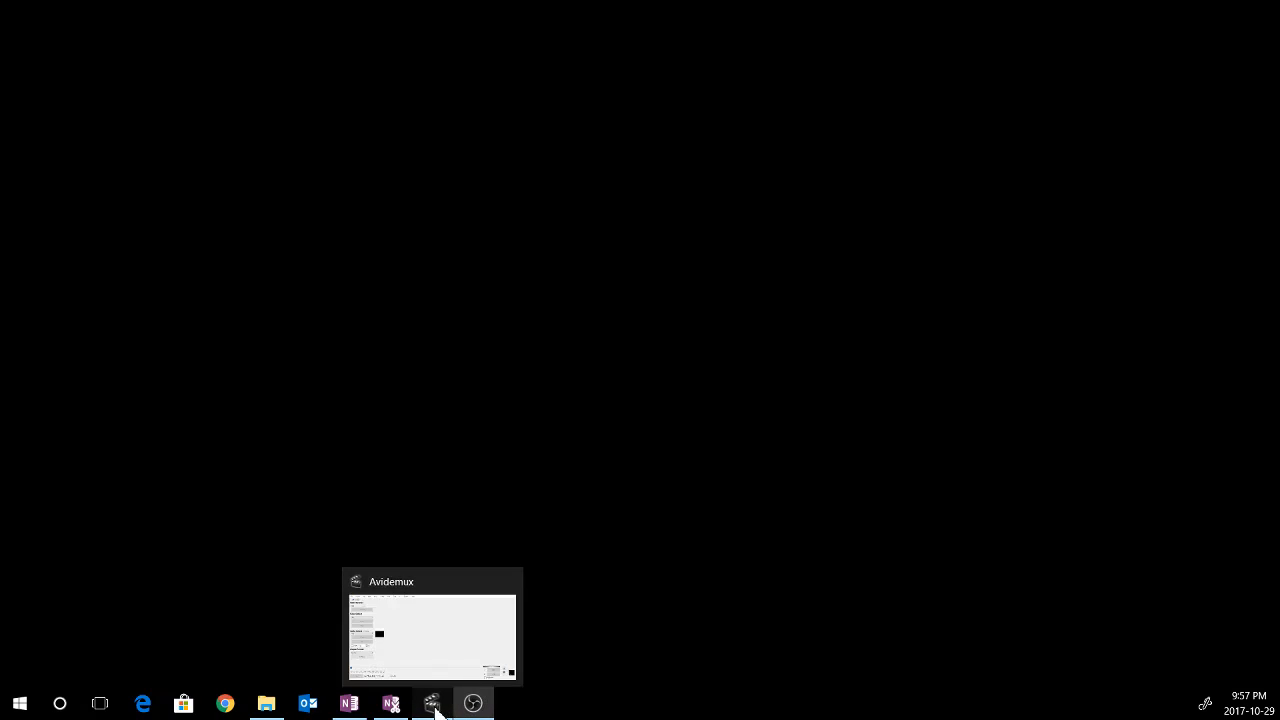
Switch to Avidemux and open Blurred Video of Men Chatting in The Restaurant.mp4 from CCMR2
left_click(434, 705)
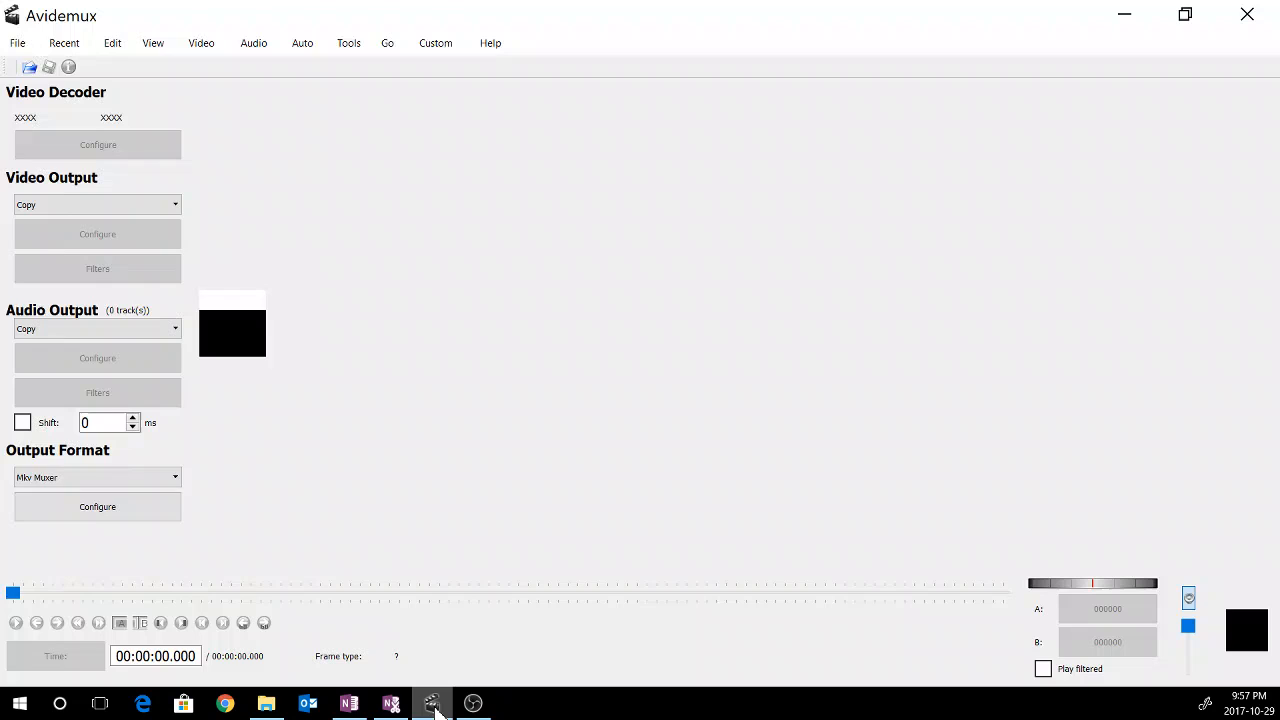
left_click(17, 43)
left_click(40, 77)
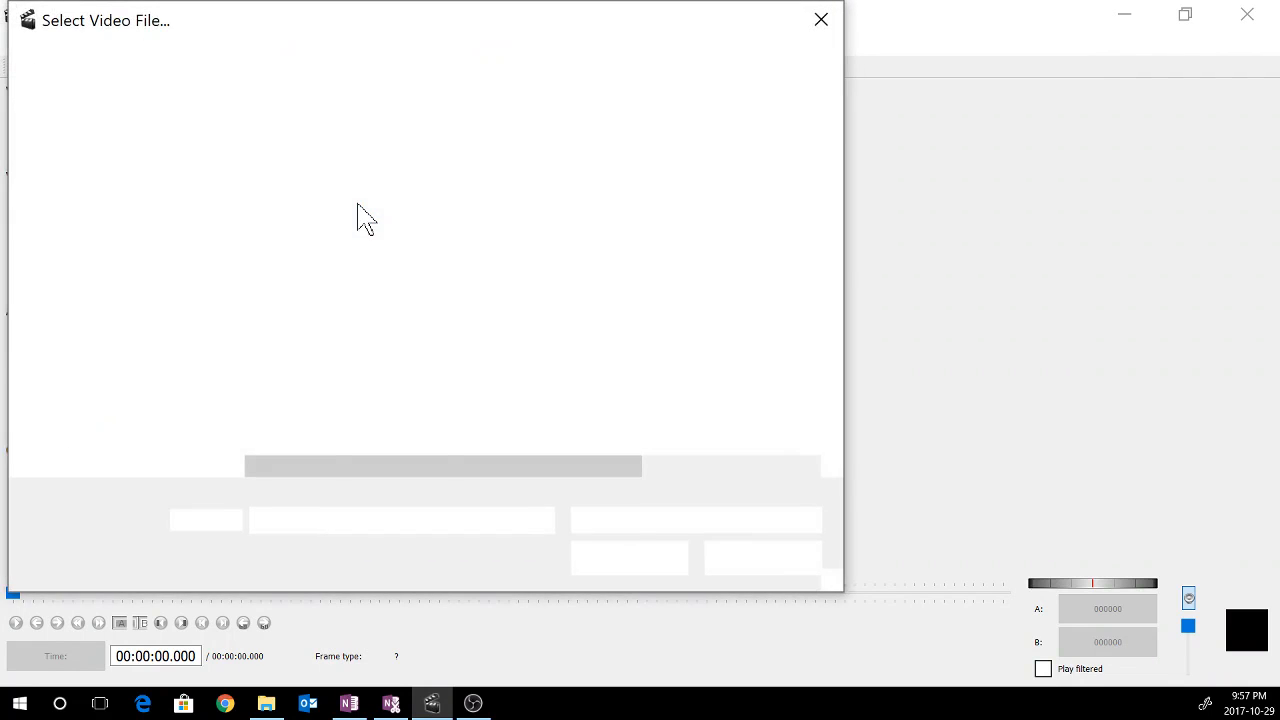
double_click(353, 188)
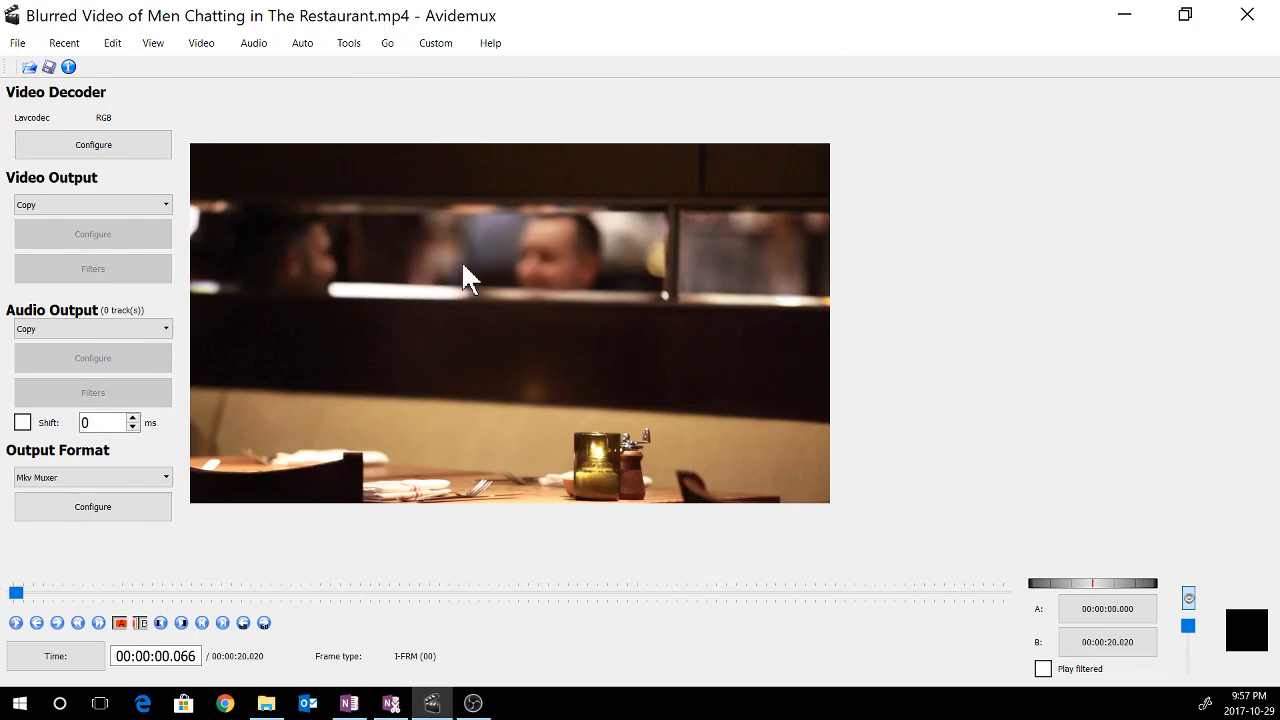
Enable audio Track 1 and assign it the file Ersatz_Bossa_Sting_Coffee_Shop.wav as its source
left_click(250, 48)
left_click(276, 72)
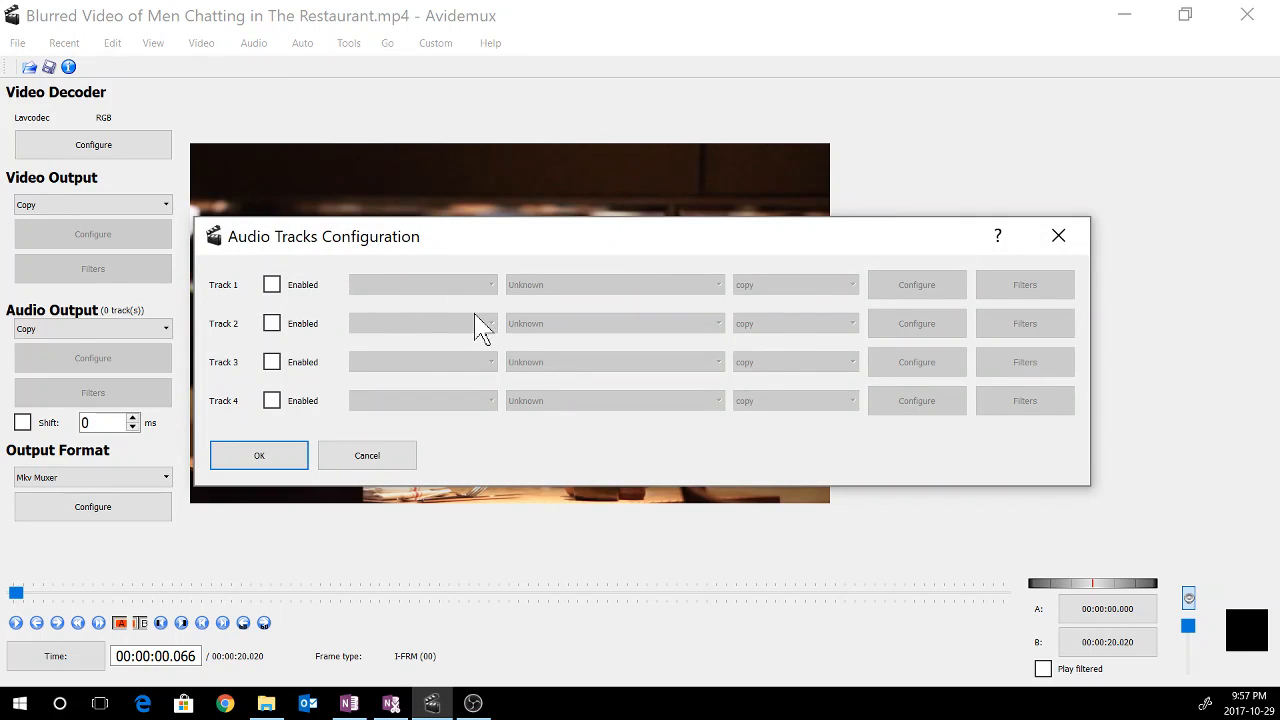
left_click(272, 287)
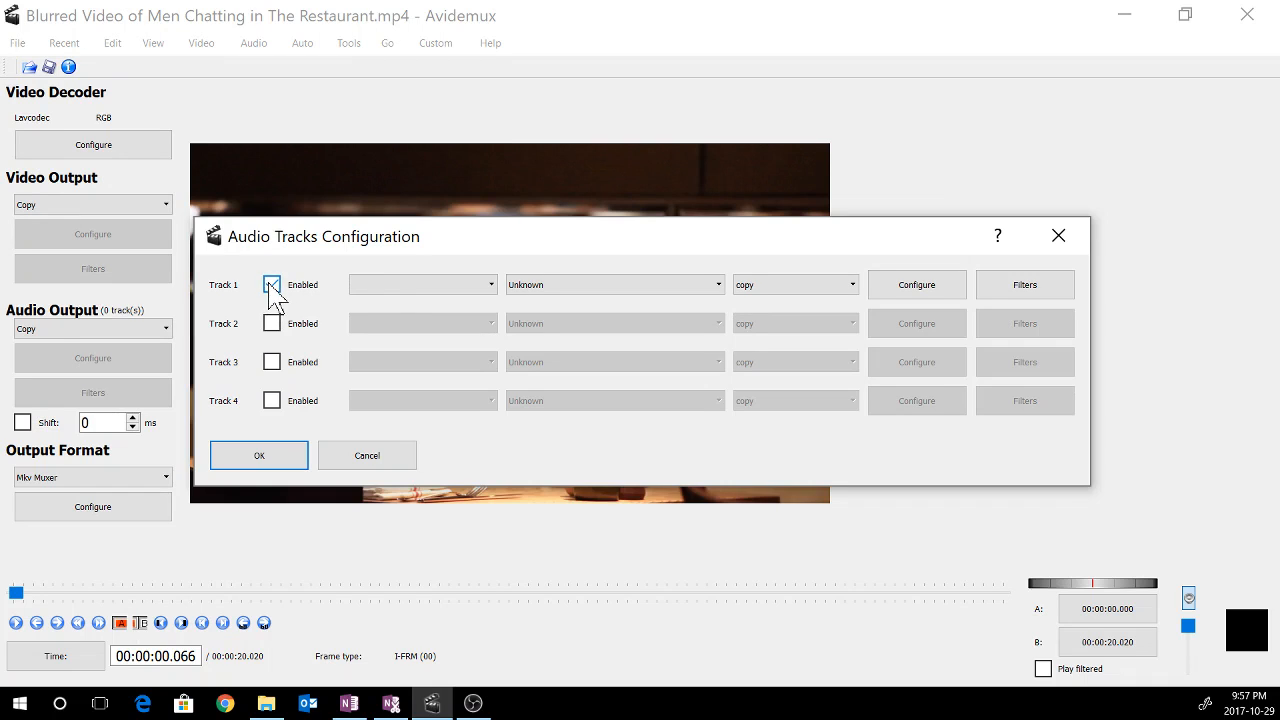
left_click(394, 290)
left_click(391, 305)
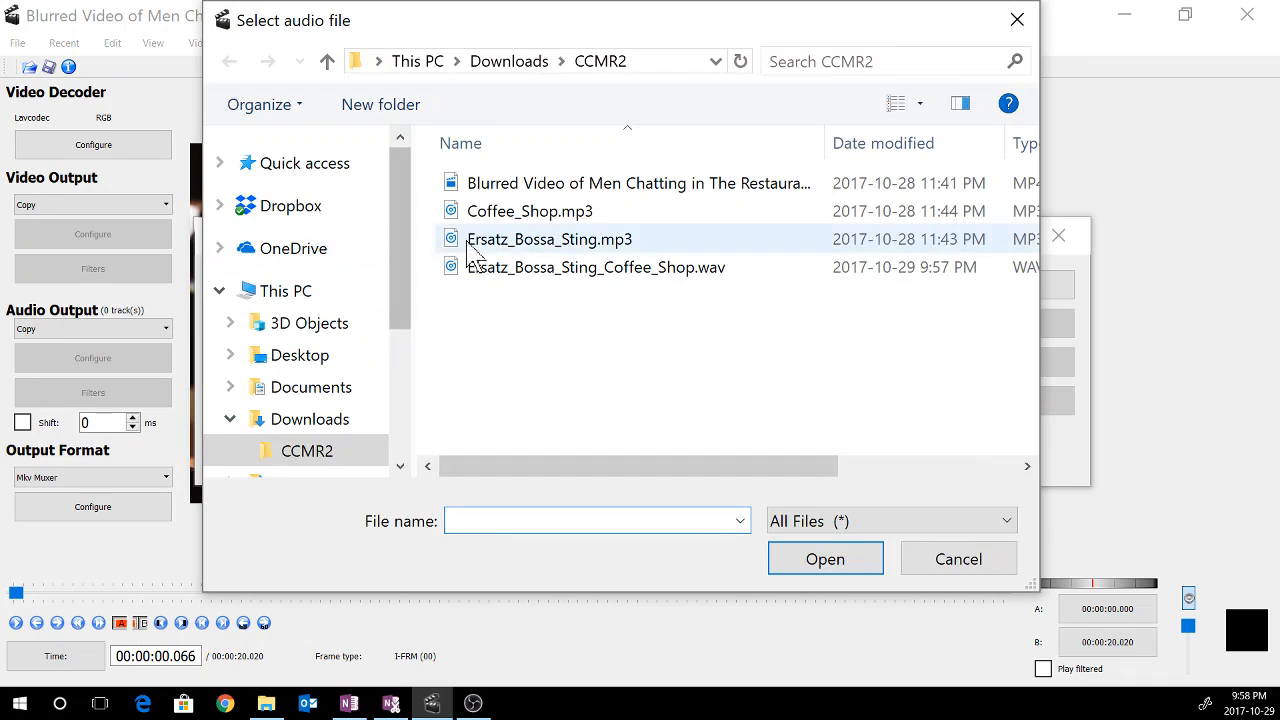
double_click(517, 268)
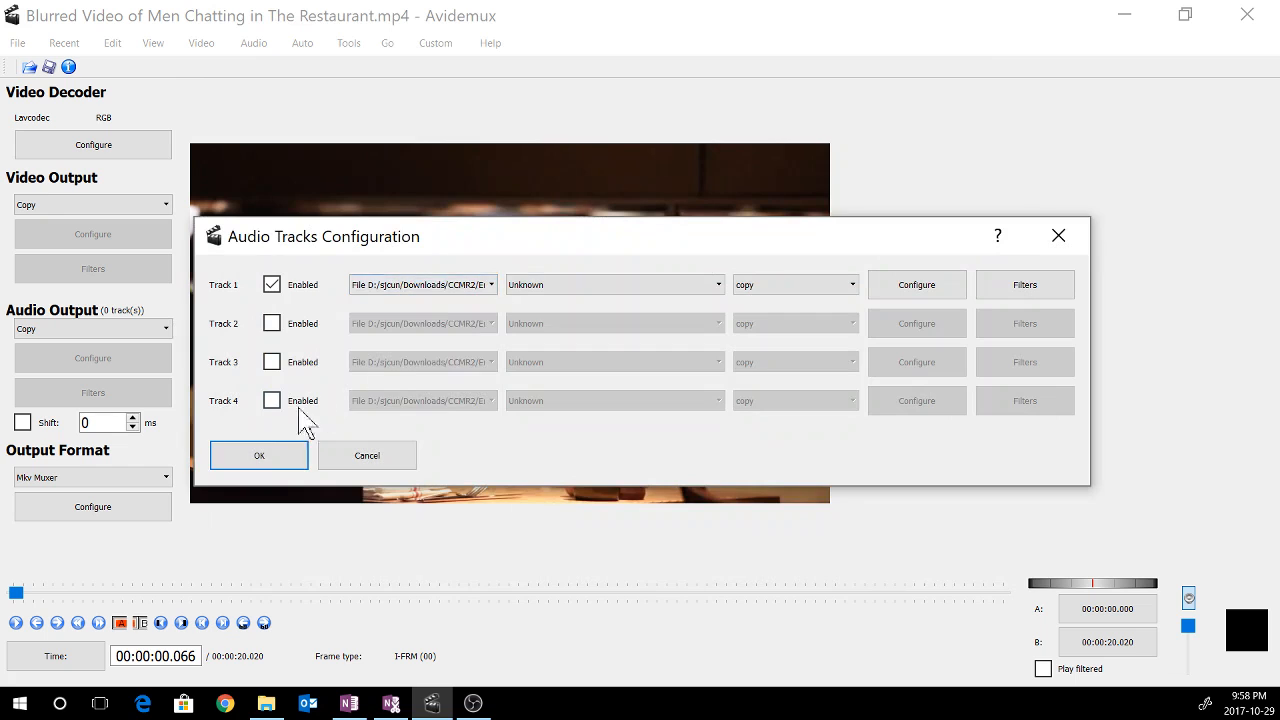
left_click(264, 464)
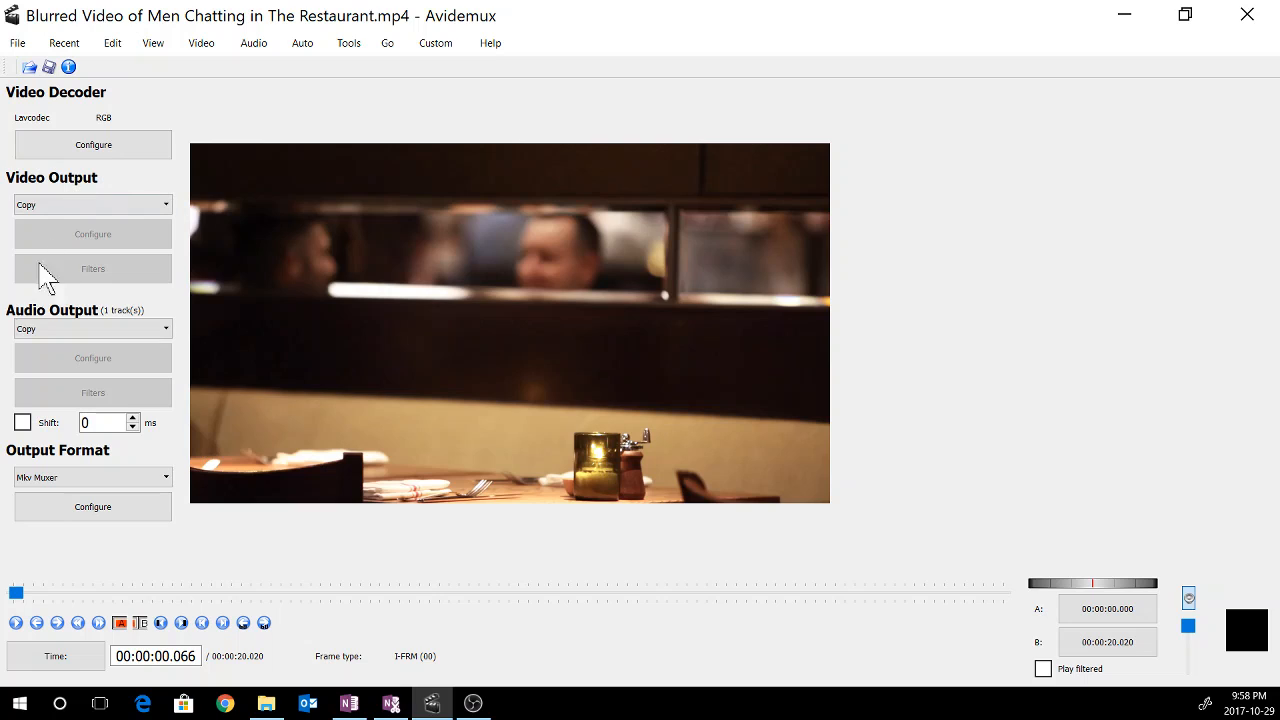
Set the audio output codec to AAC (FDK) and the output format to Mkv Muxer
left_click(62, 330)
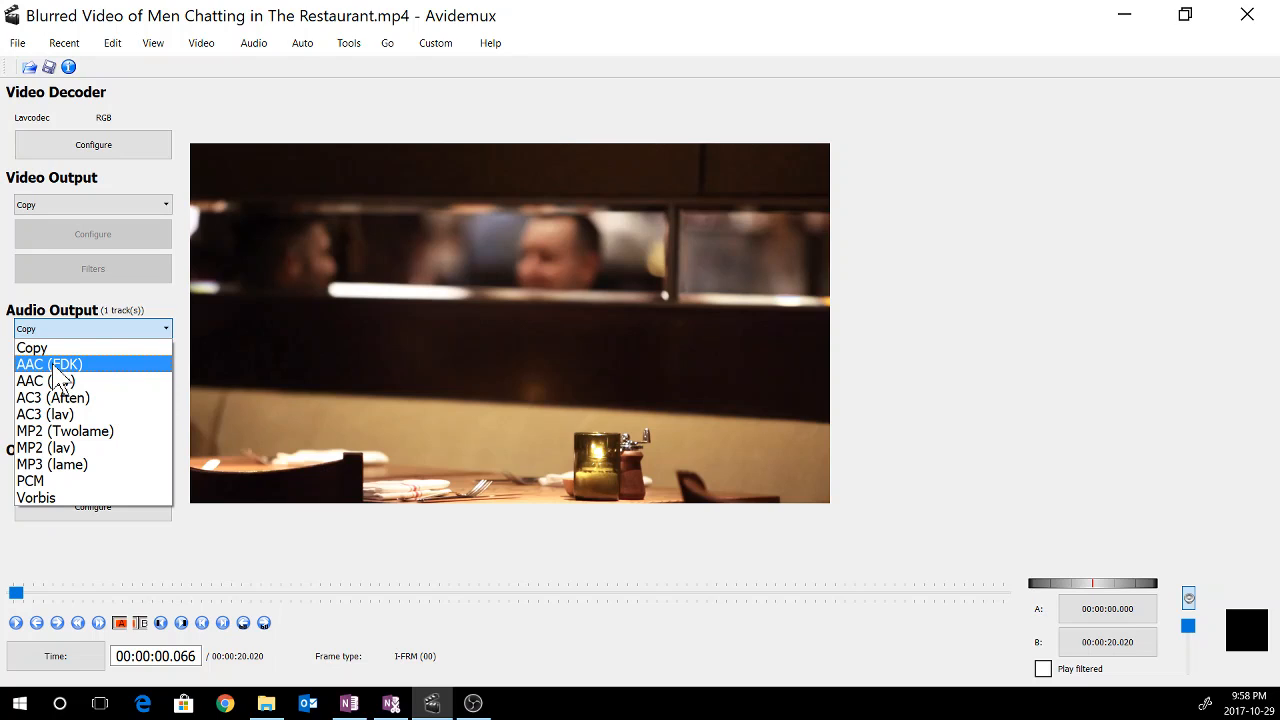
left_click(56, 366)
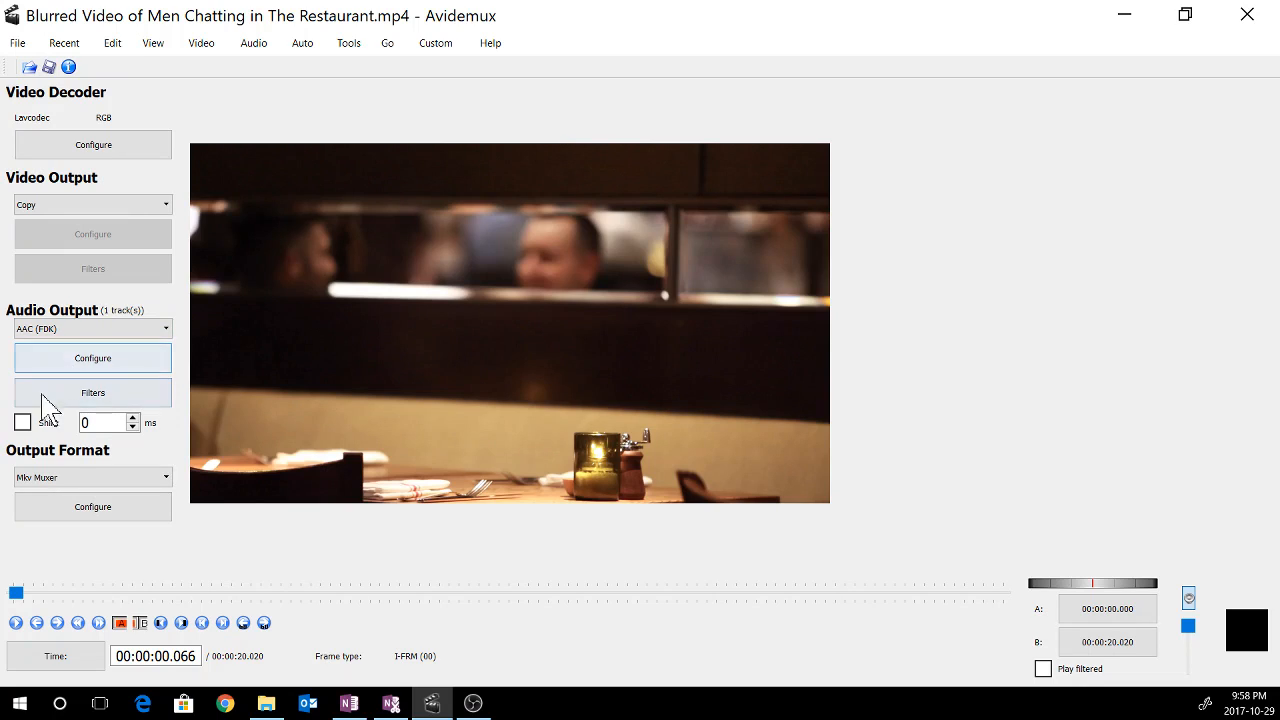
left_click(58, 478)
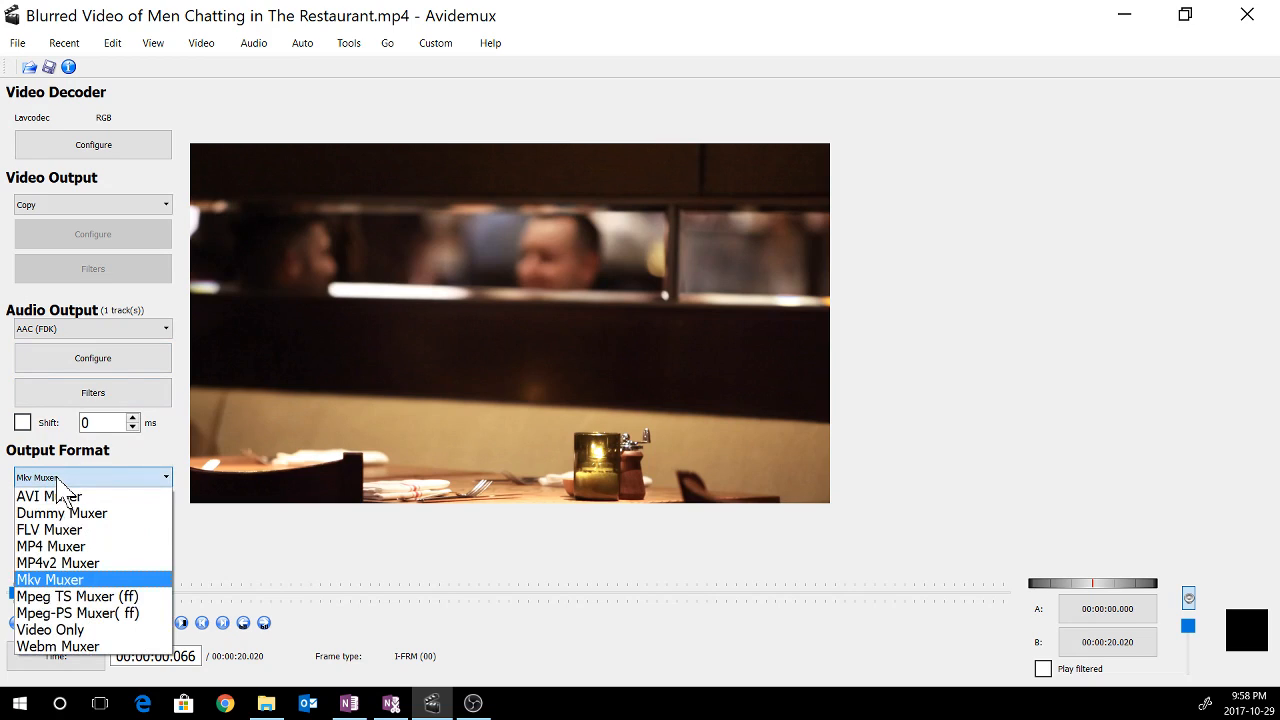
left_click(57, 580)
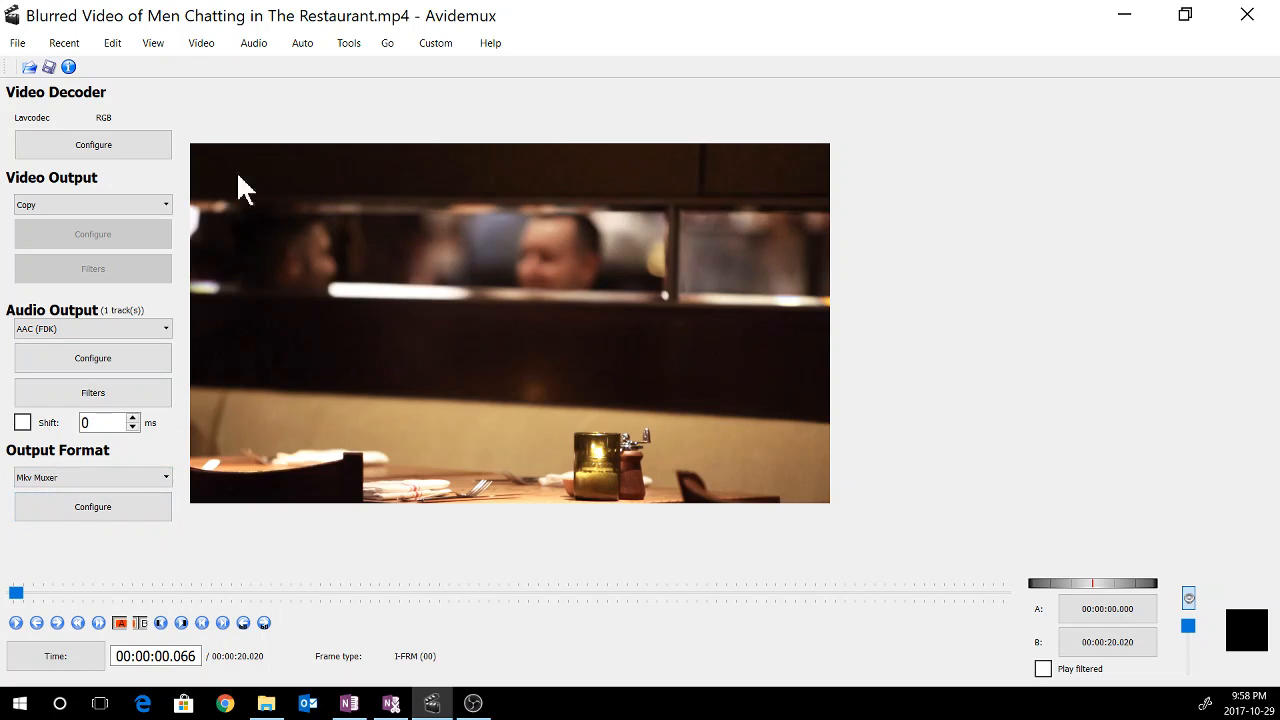
Save the video as Blurred Video of Men Chatting in The Restaurant with Audio.mkv in CCMR2
left_click(16, 46)
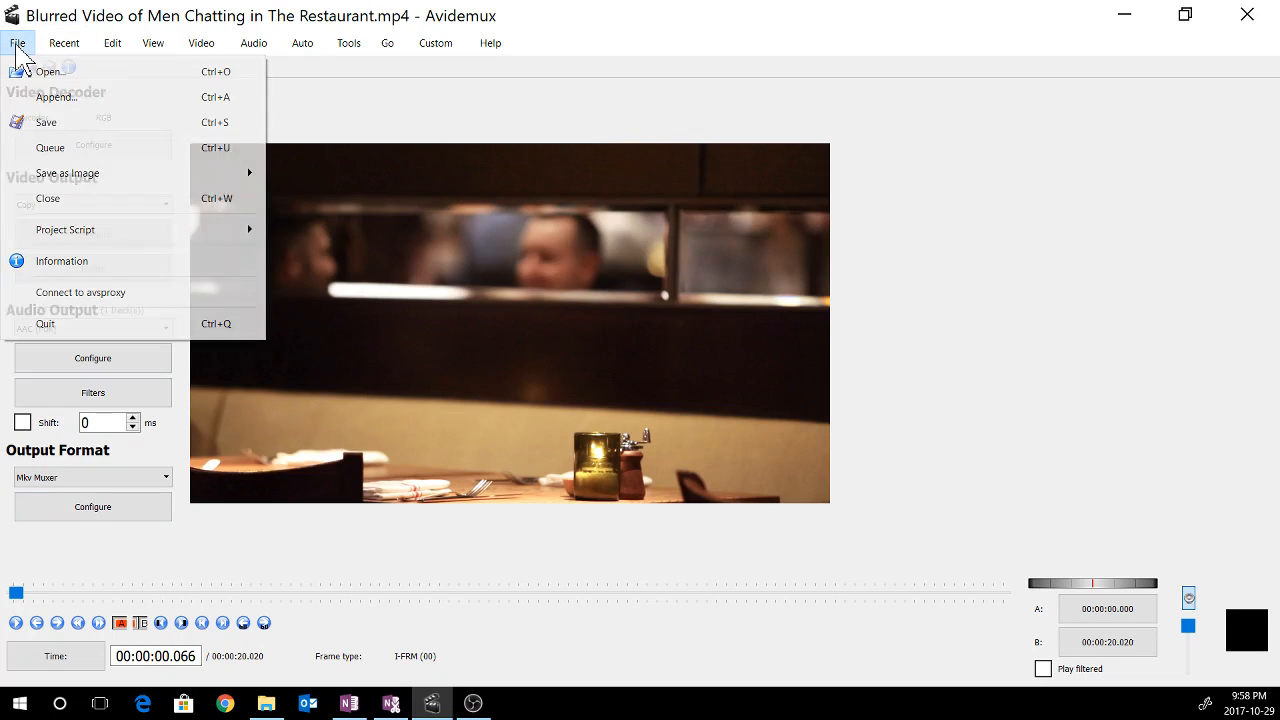
left_click(52, 122)
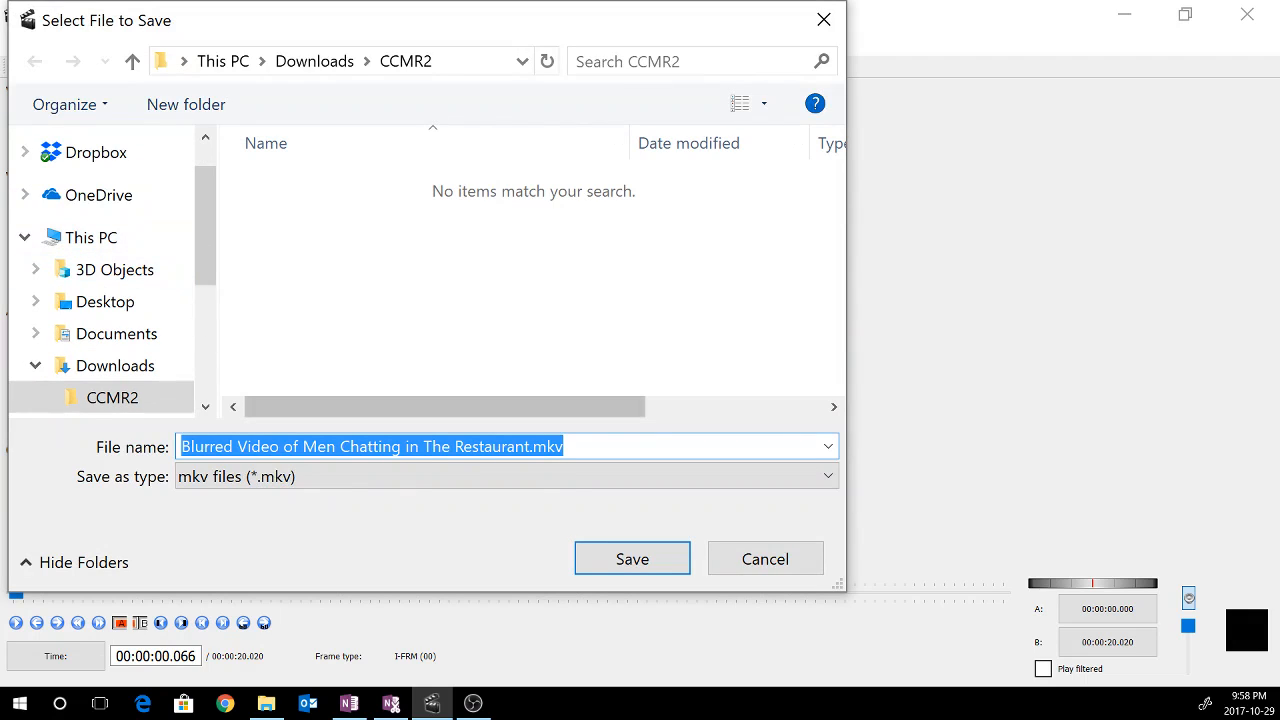
left_click(530, 447)
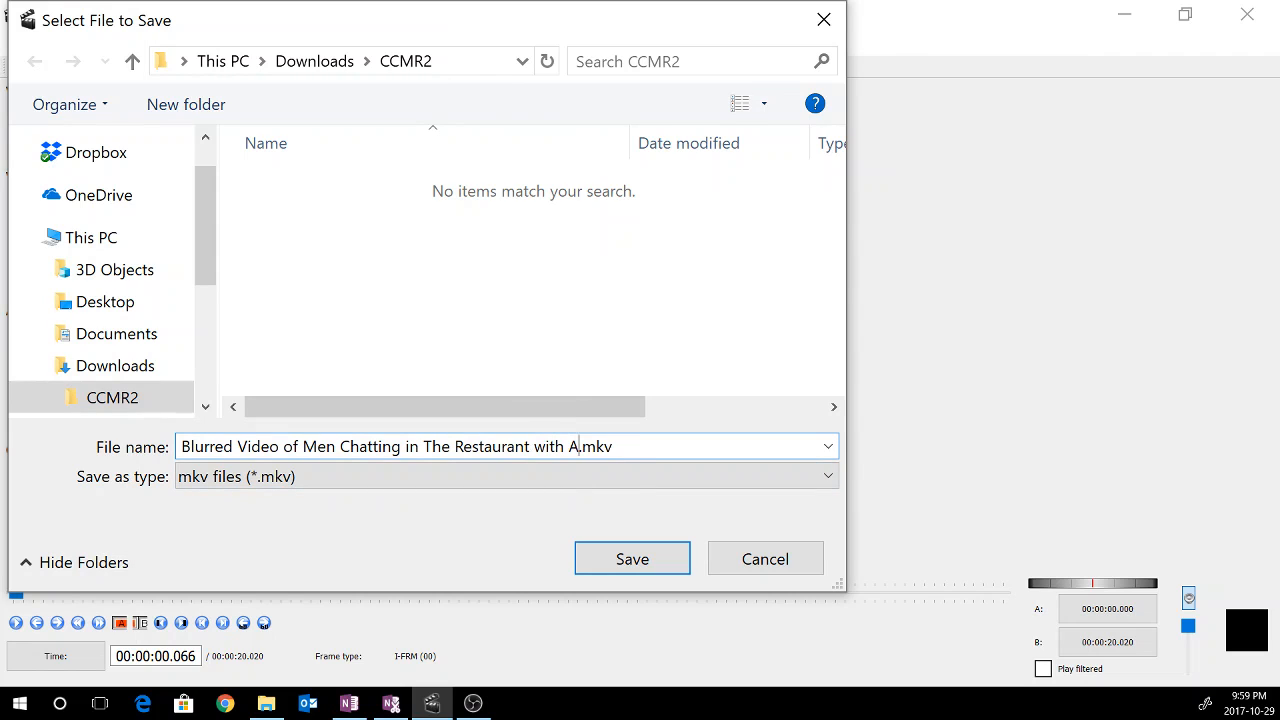
key("Return")
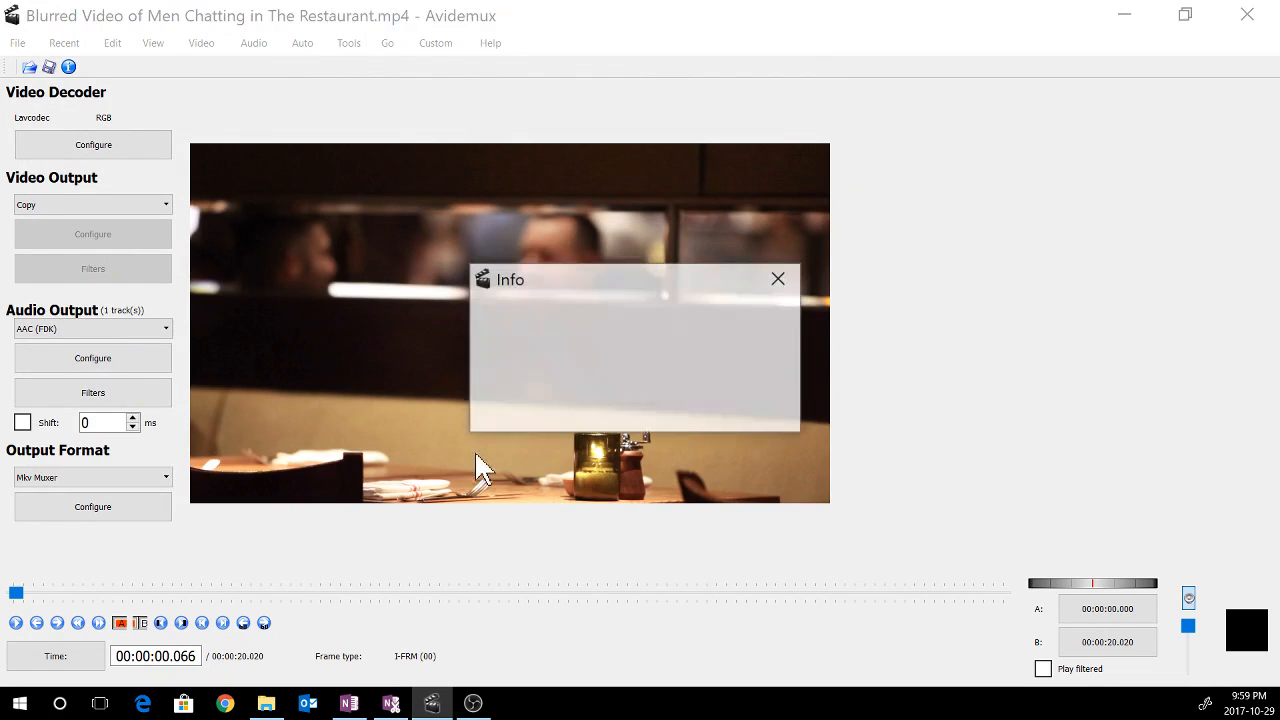
left_click(702, 408)
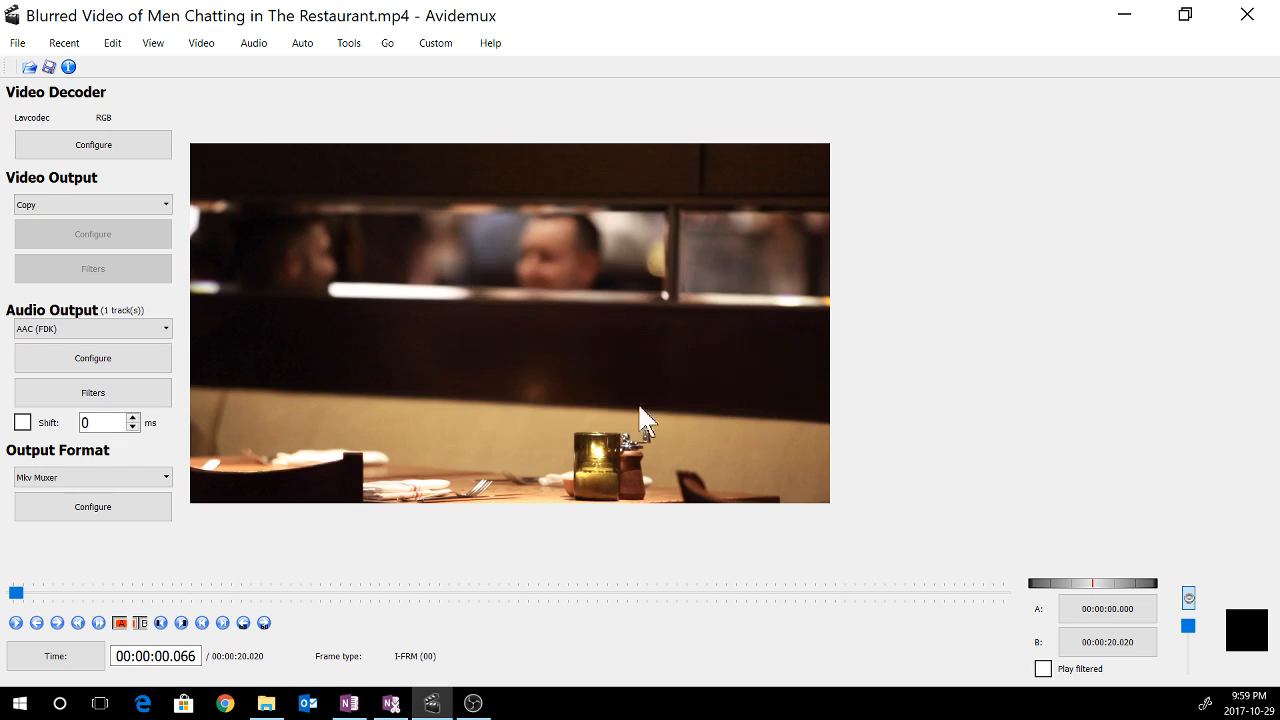
Play the new MKV video from the CCMR2 folder to check it, then close the player
left_click(268, 703)
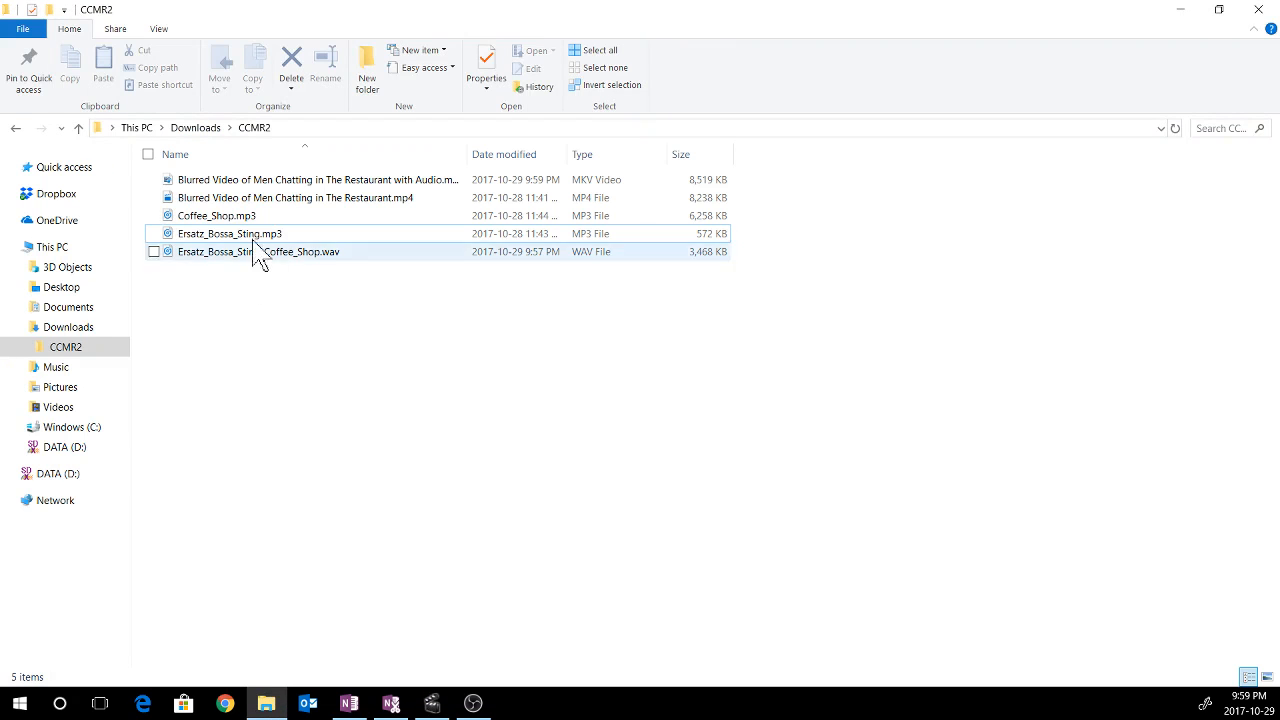
left_click(256, 182)
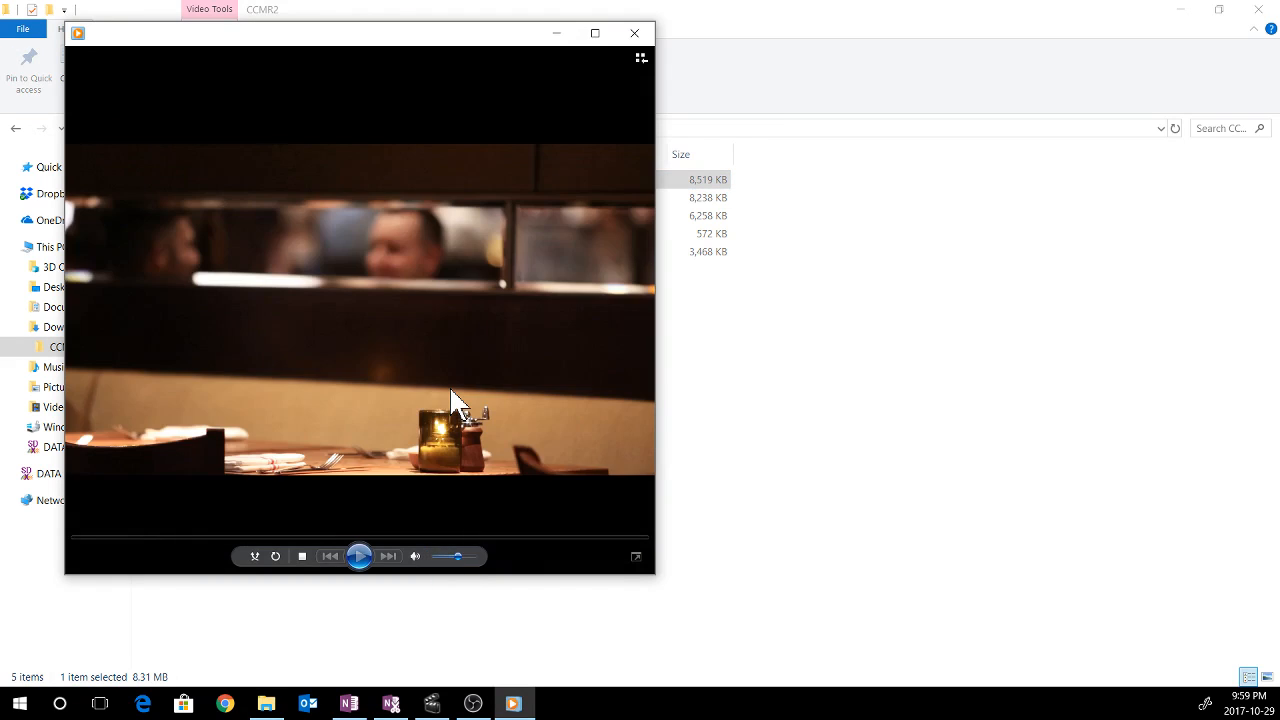
double_click(449, 385)
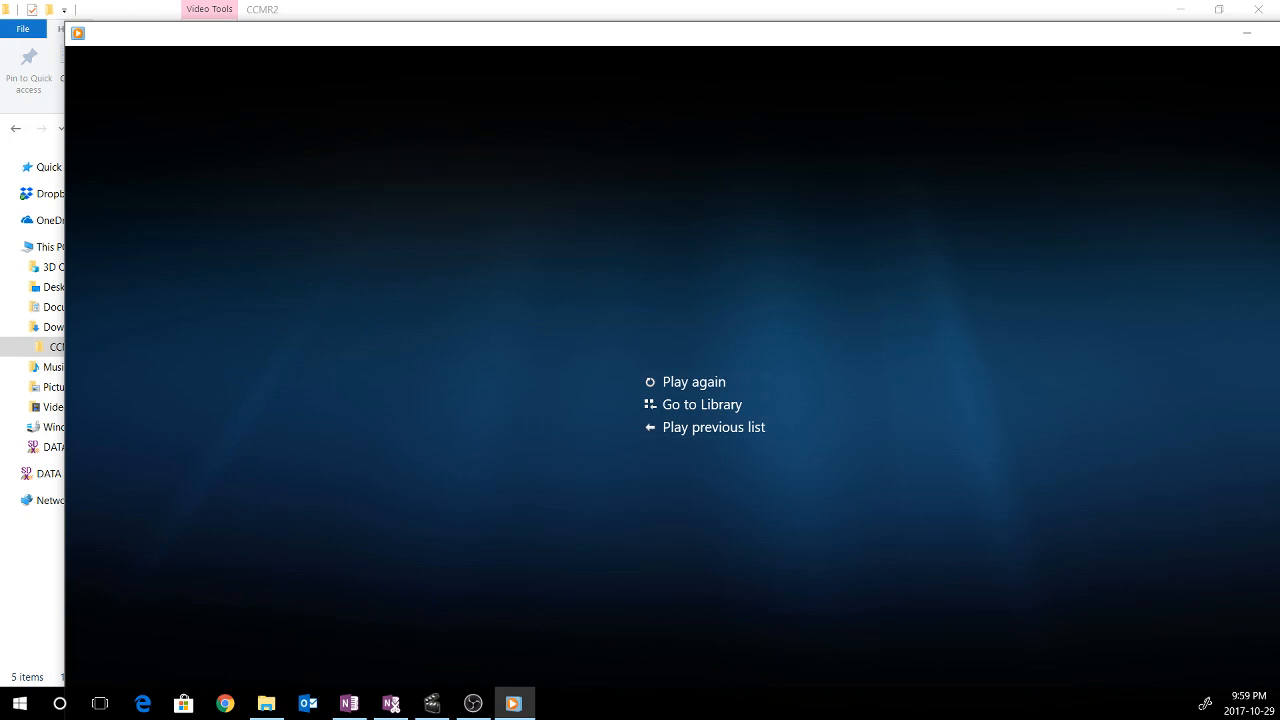
key("alt+F4")
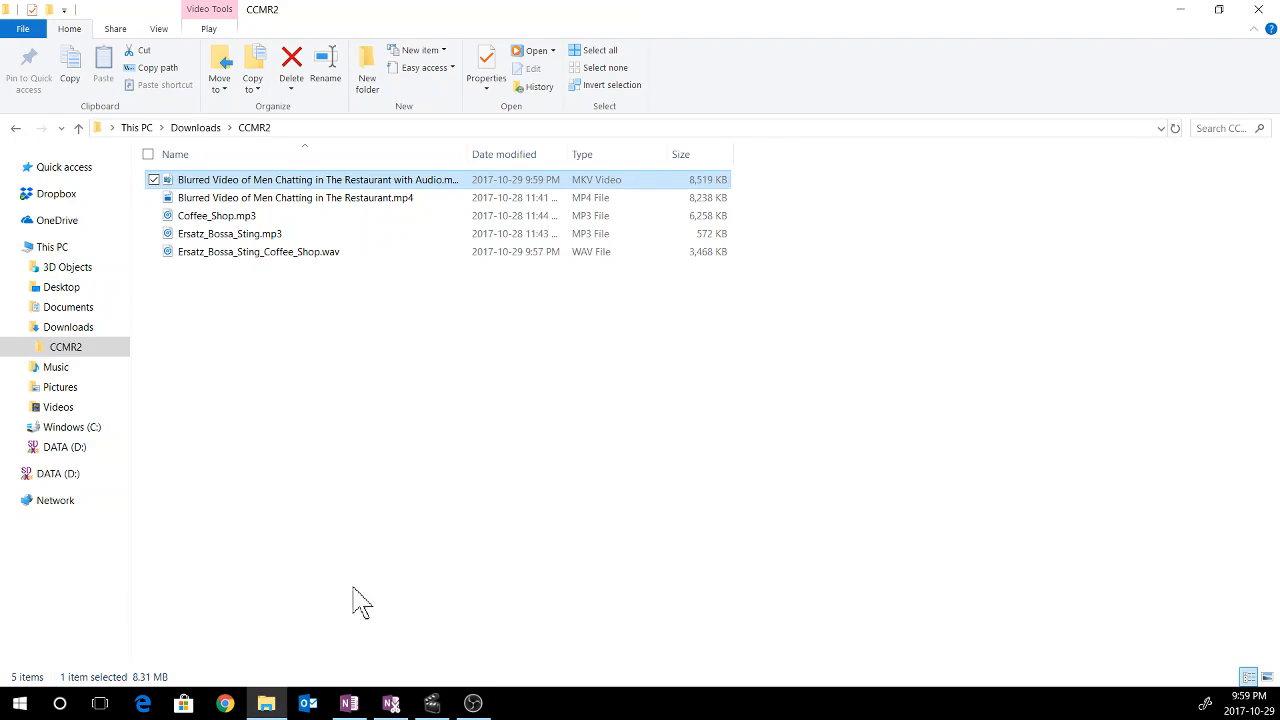
Back in Avidemux, mark a selection from 00:00:18.084 to 00:00:19.986 near the end of the video
left_click(432, 703)
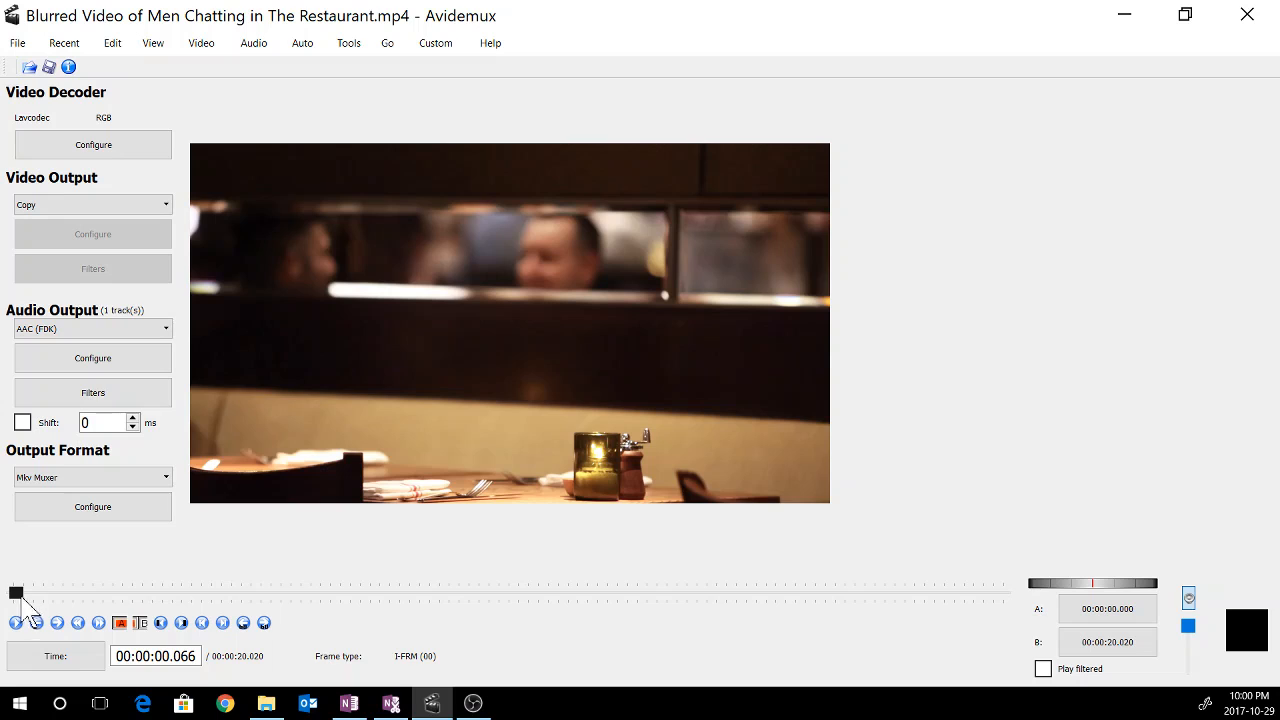
left_click_drag(17, 596, 849, 597)
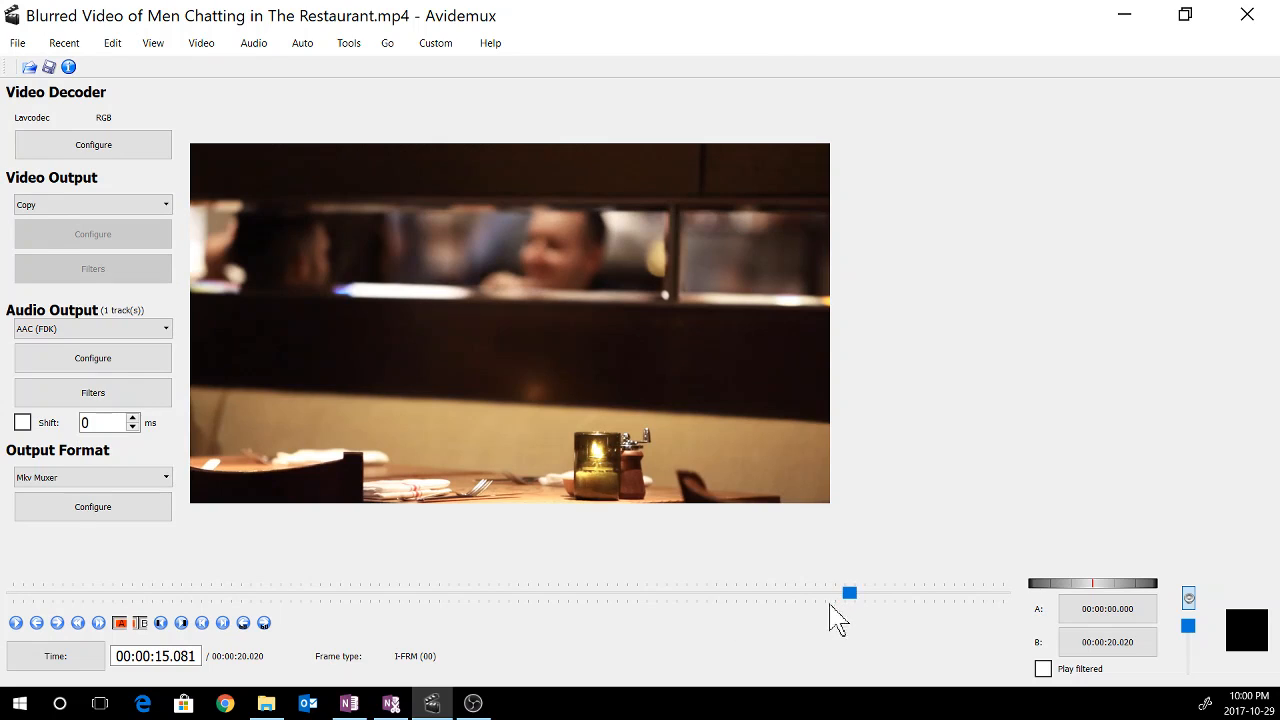
left_click_drag(850, 595, 916, 597)
left_click(882, 594)
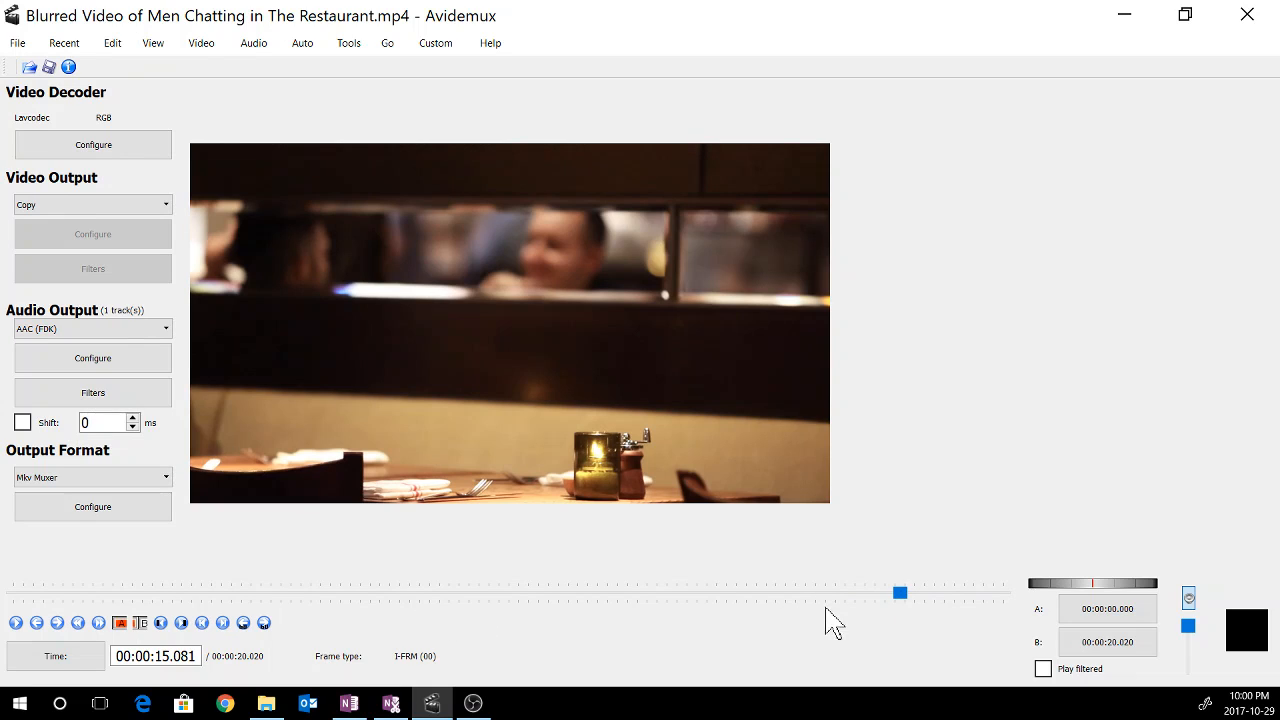
left_click(911, 594)
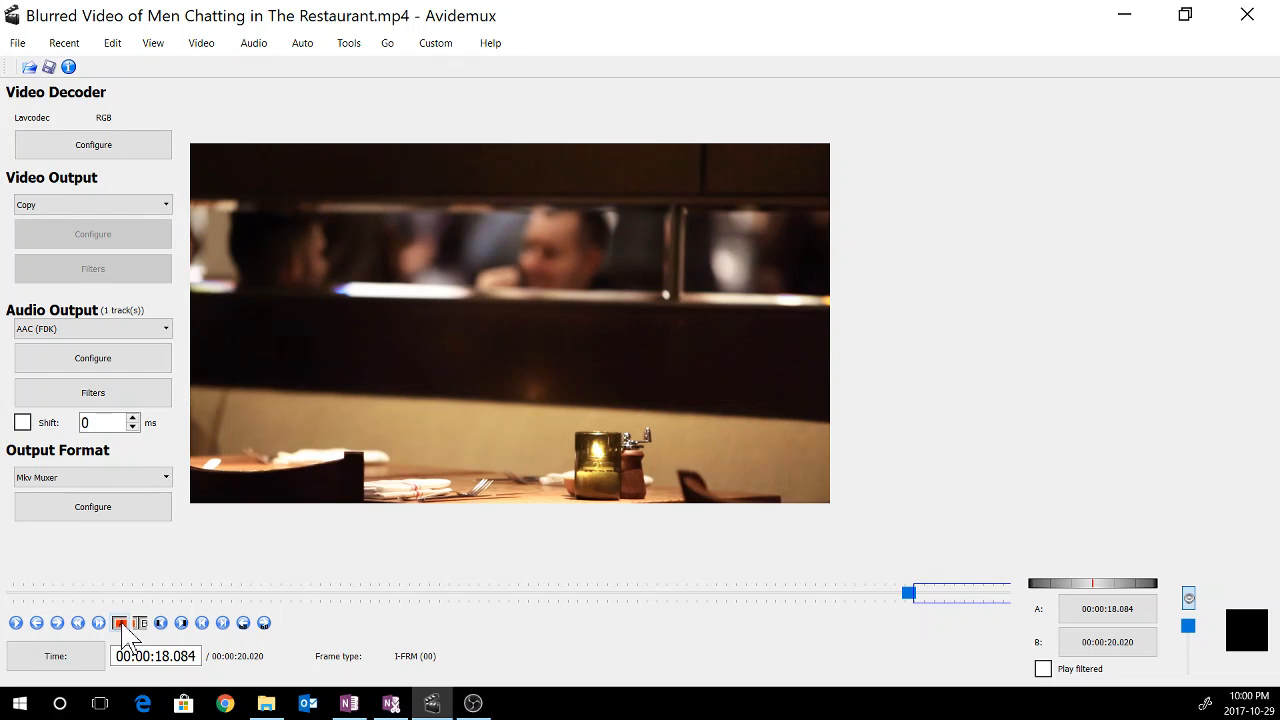
left_click(224, 623)
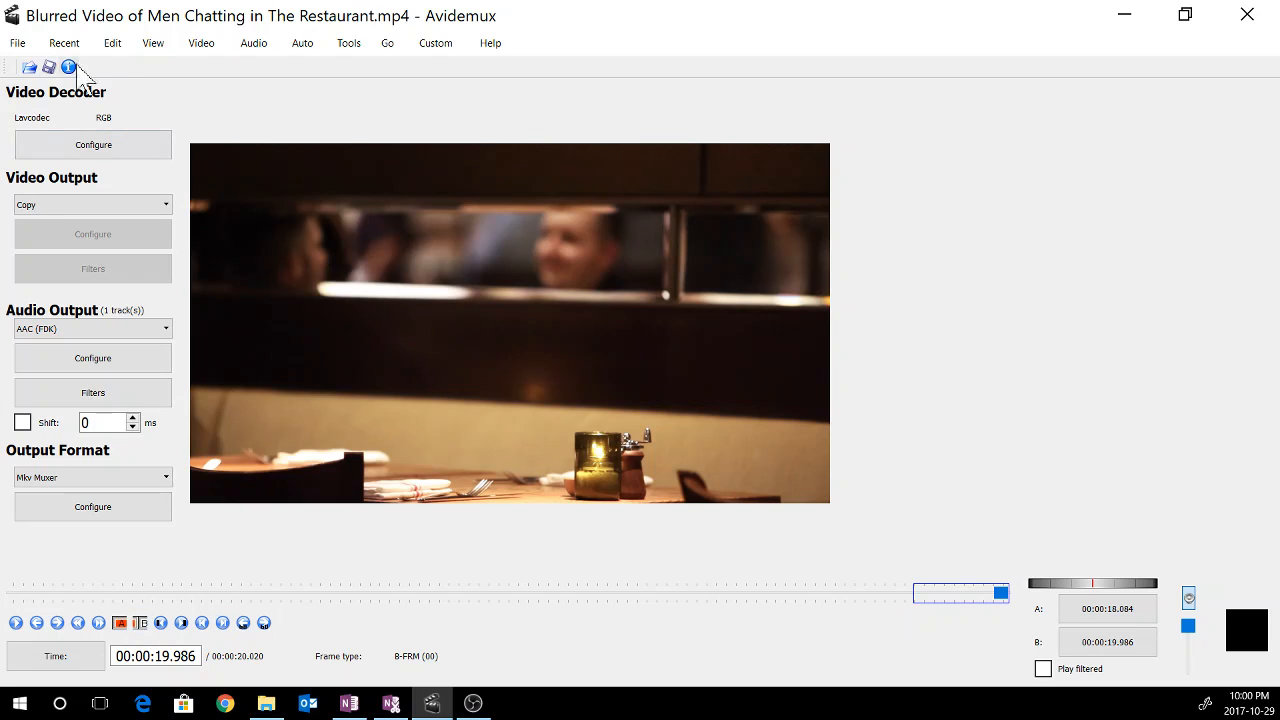
Cut the marked end section from the video and save it again, overwriting Blurred Video of Men Chatting in The Restaurant with Audio.mkv
left_click(112, 43)
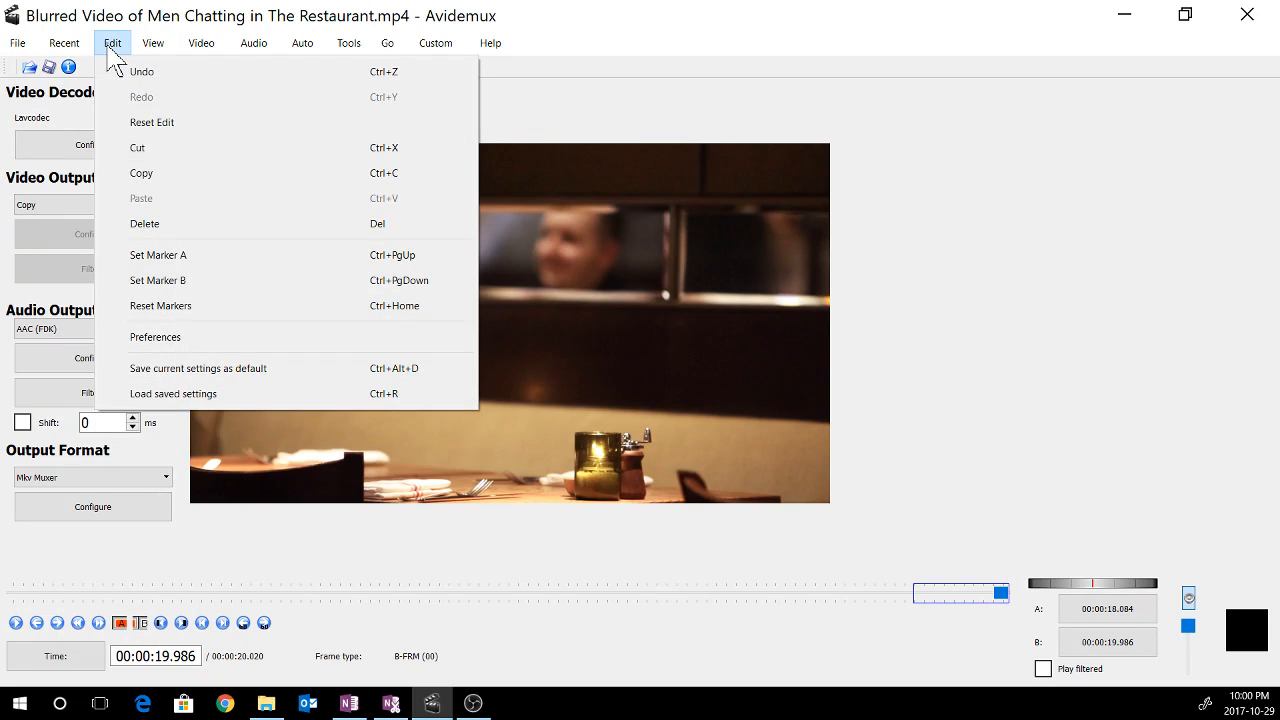
left_click(146, 155)
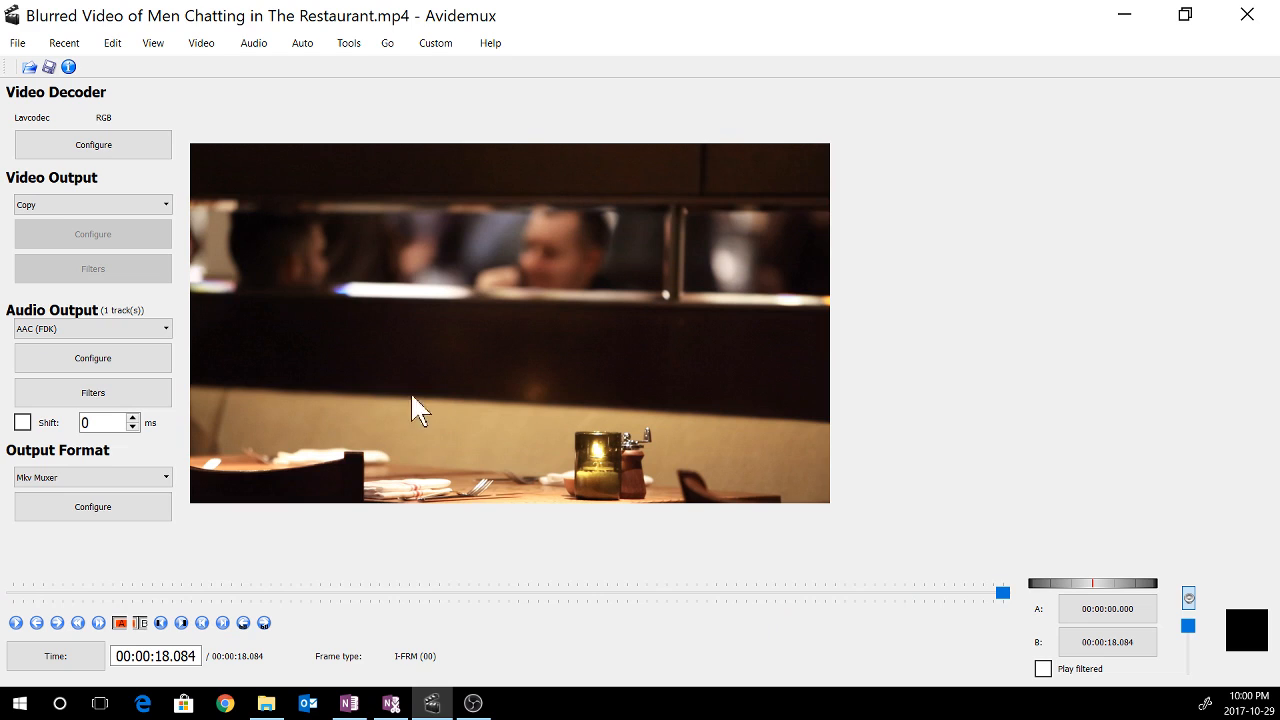
left_click(17, 43)
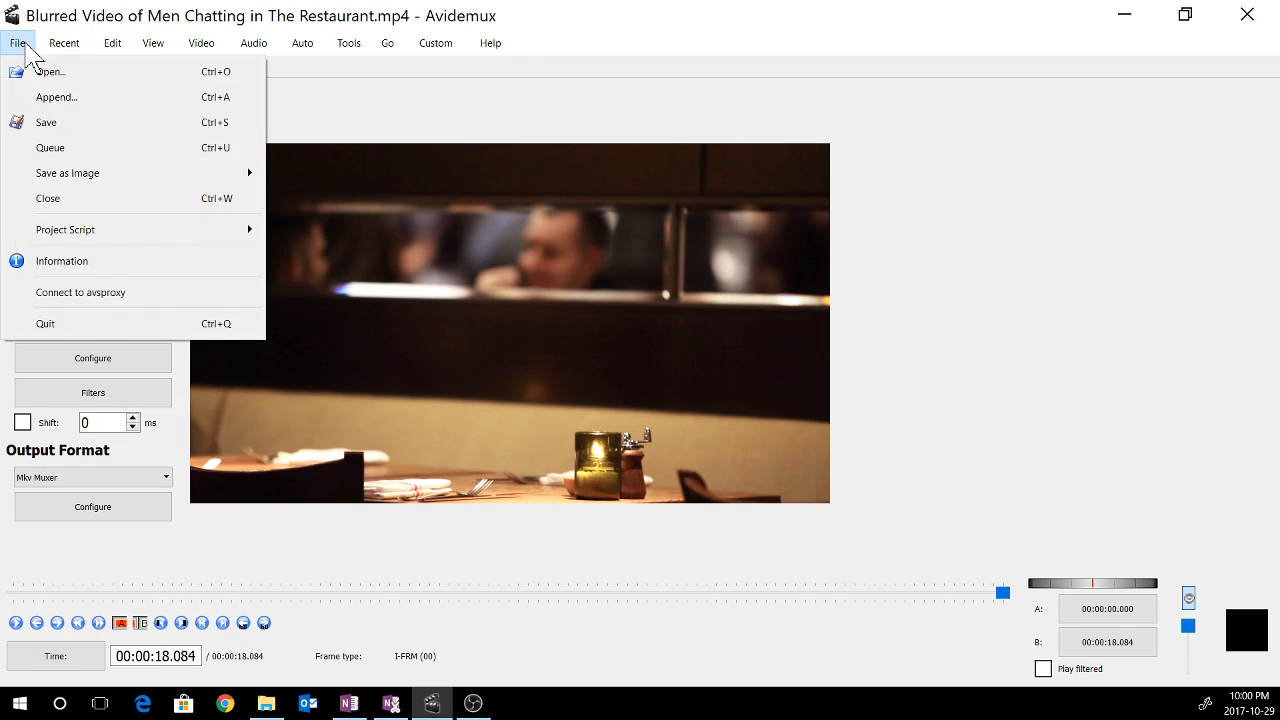
left_click(42, 124)
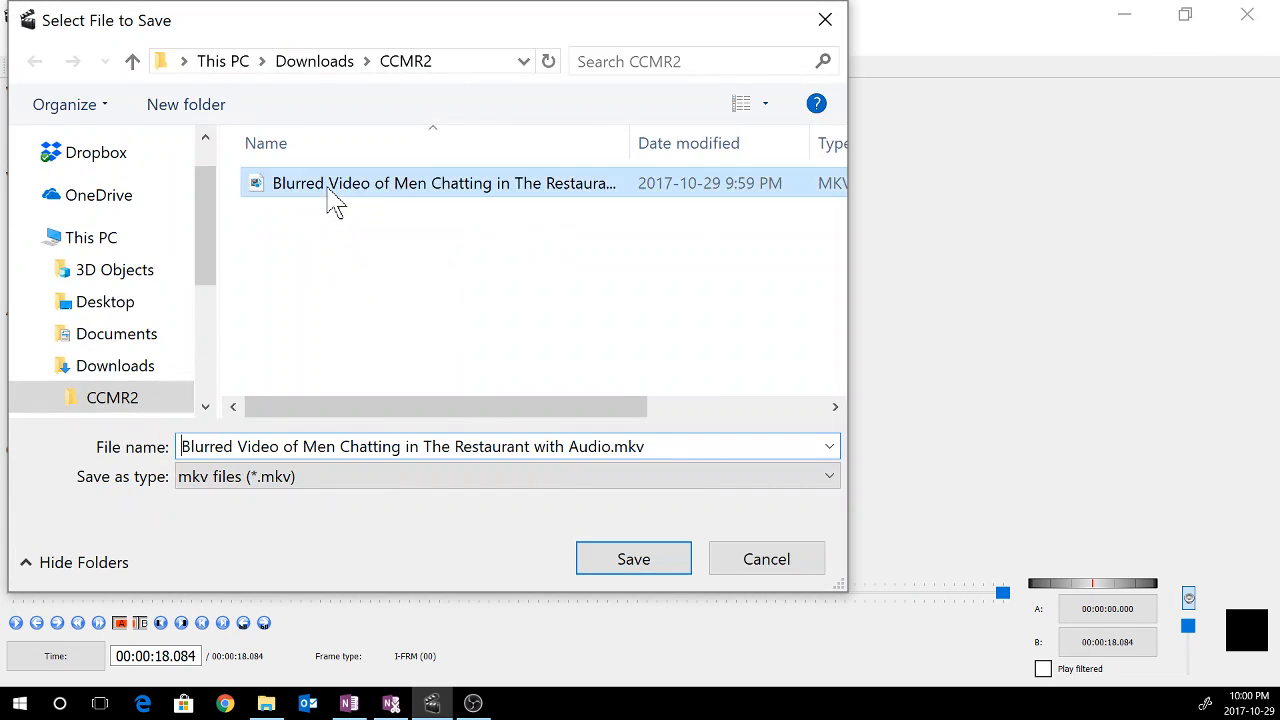
left_click(634, 568)
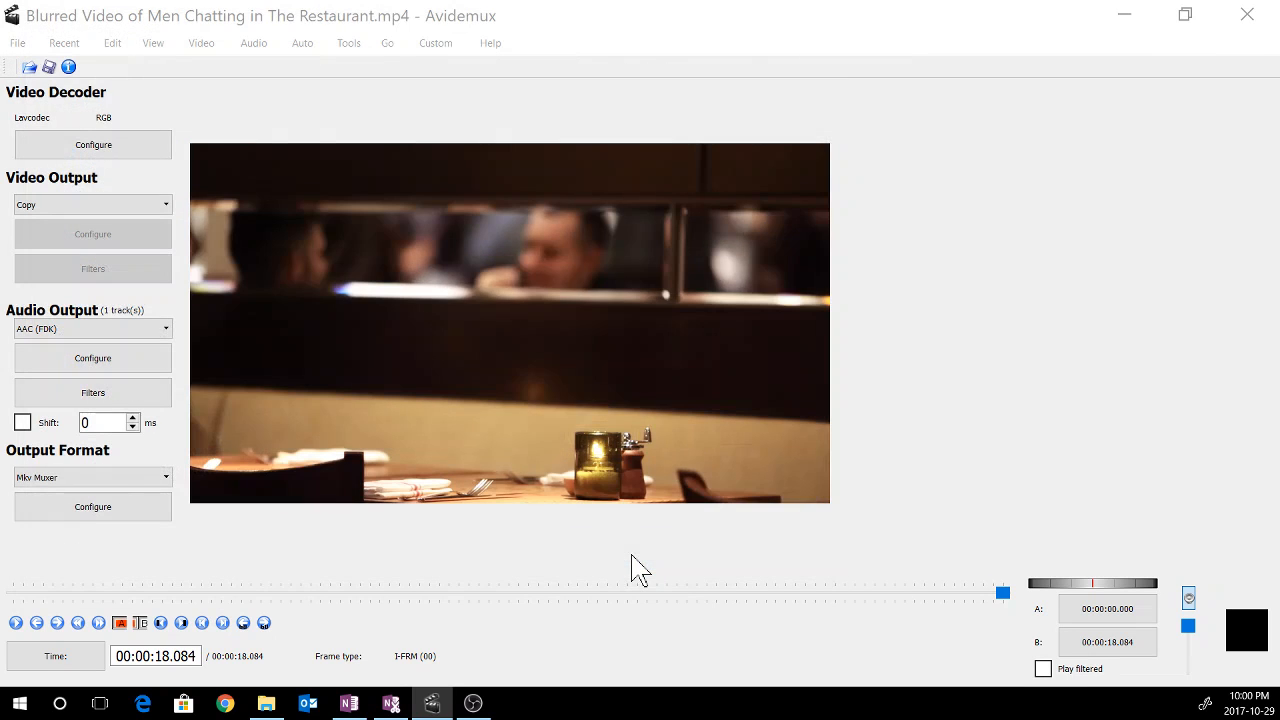
left_click(627, 400)
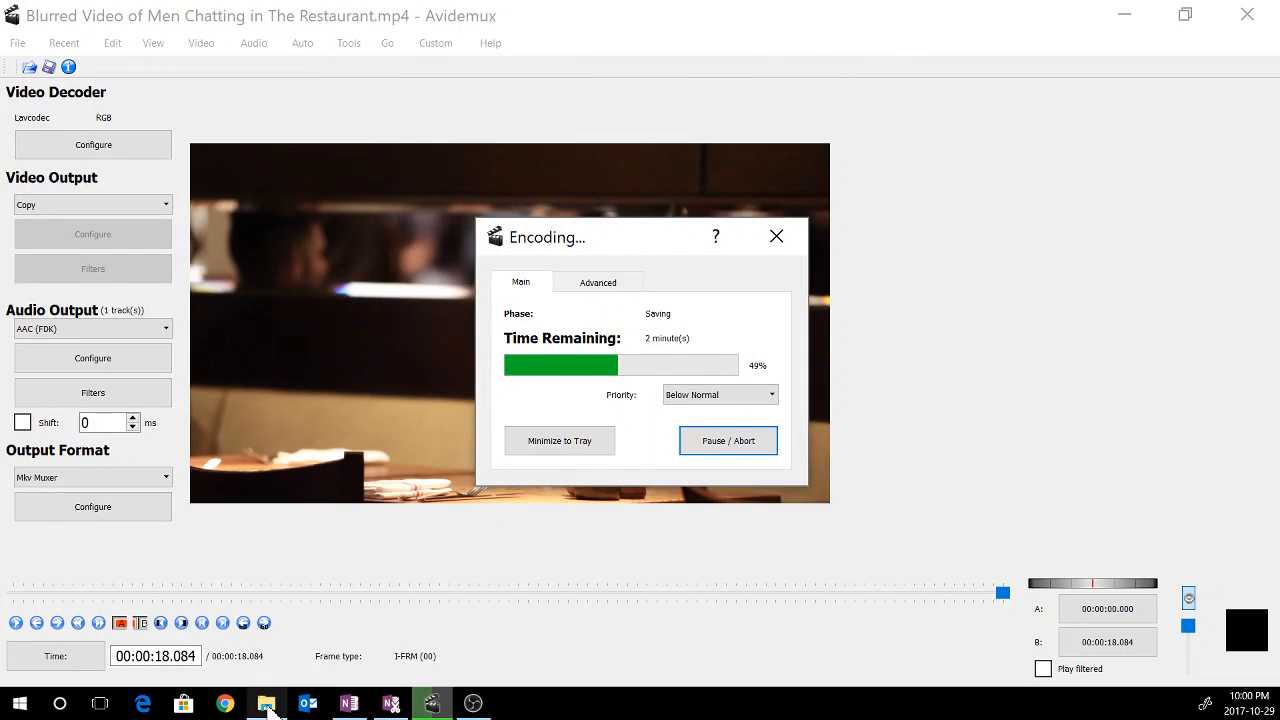
mouse_move(270, 707)
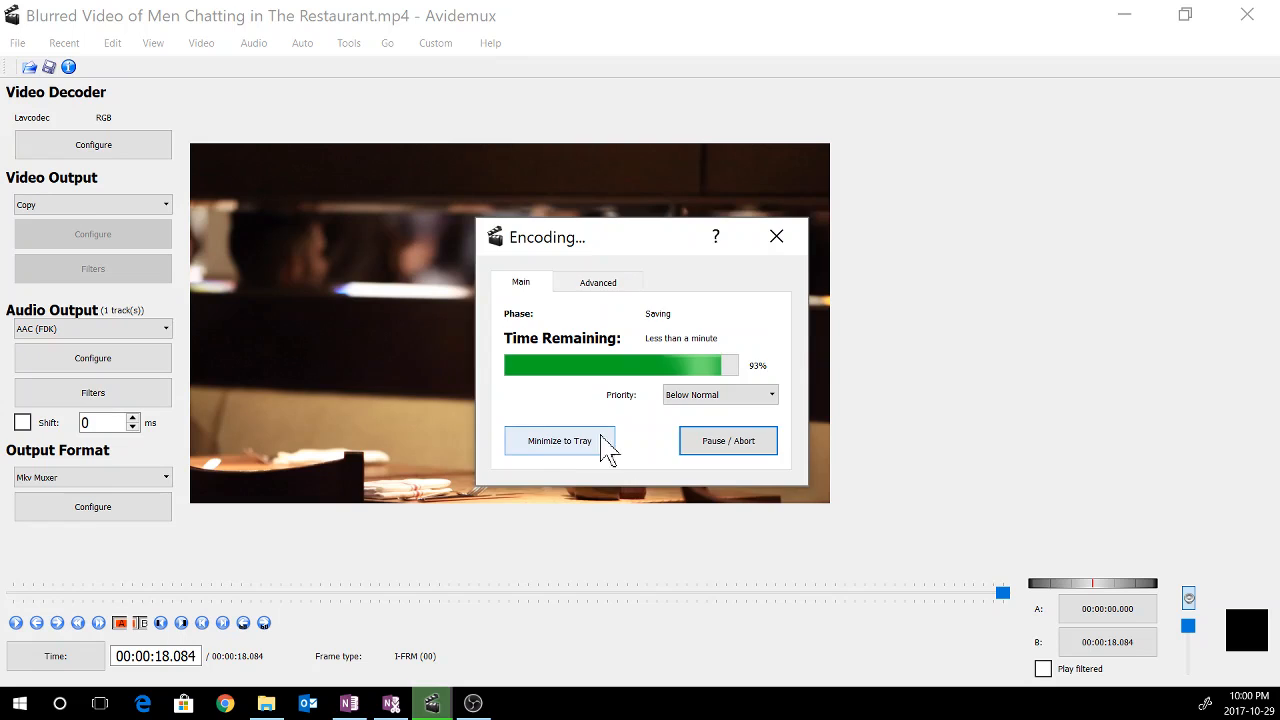
left_click(727, 407)
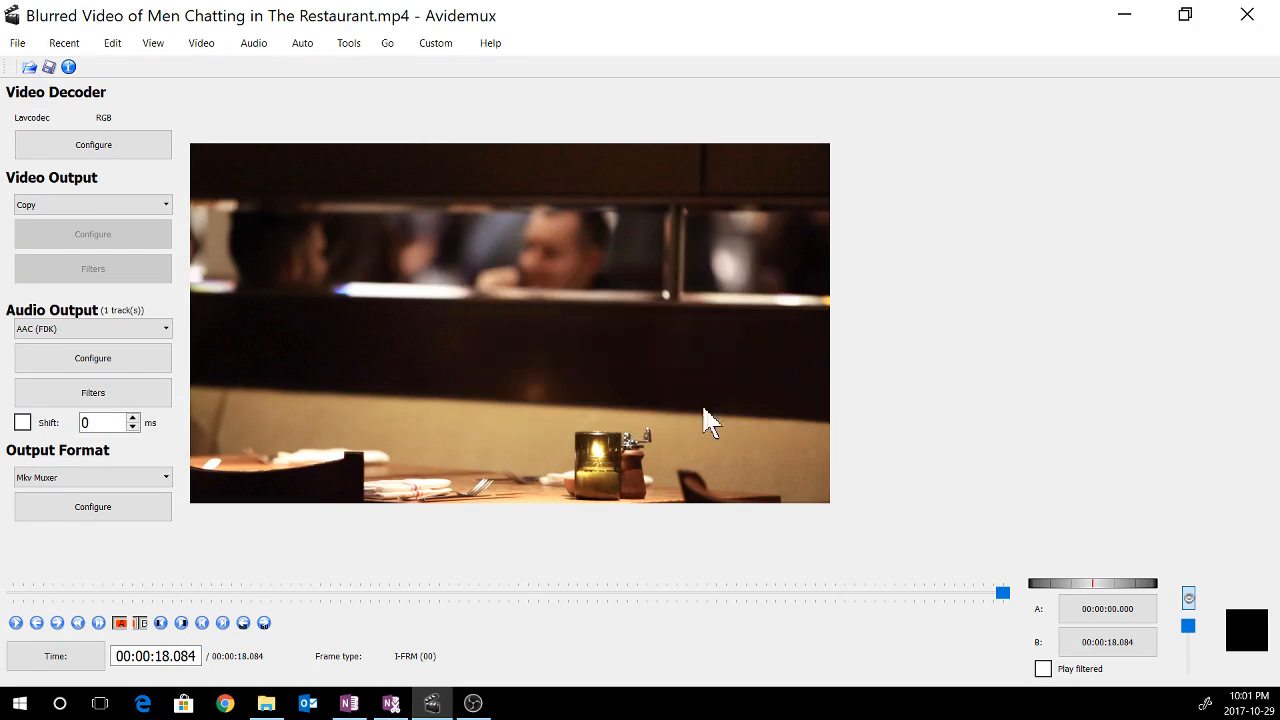
Play the updated MKV video from the CCMR2 folder in full screen to check it, then close the player
left_click(270, 707)
left_click(308, 380)
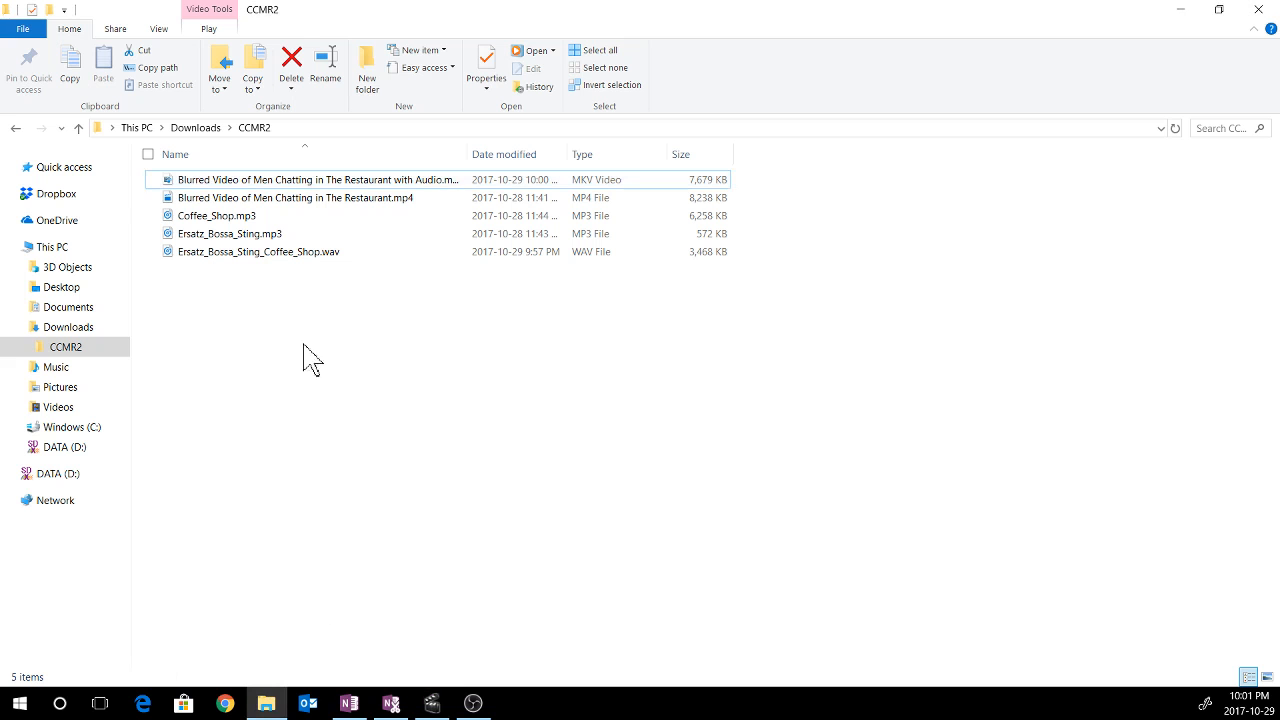
left_click(296, 185)
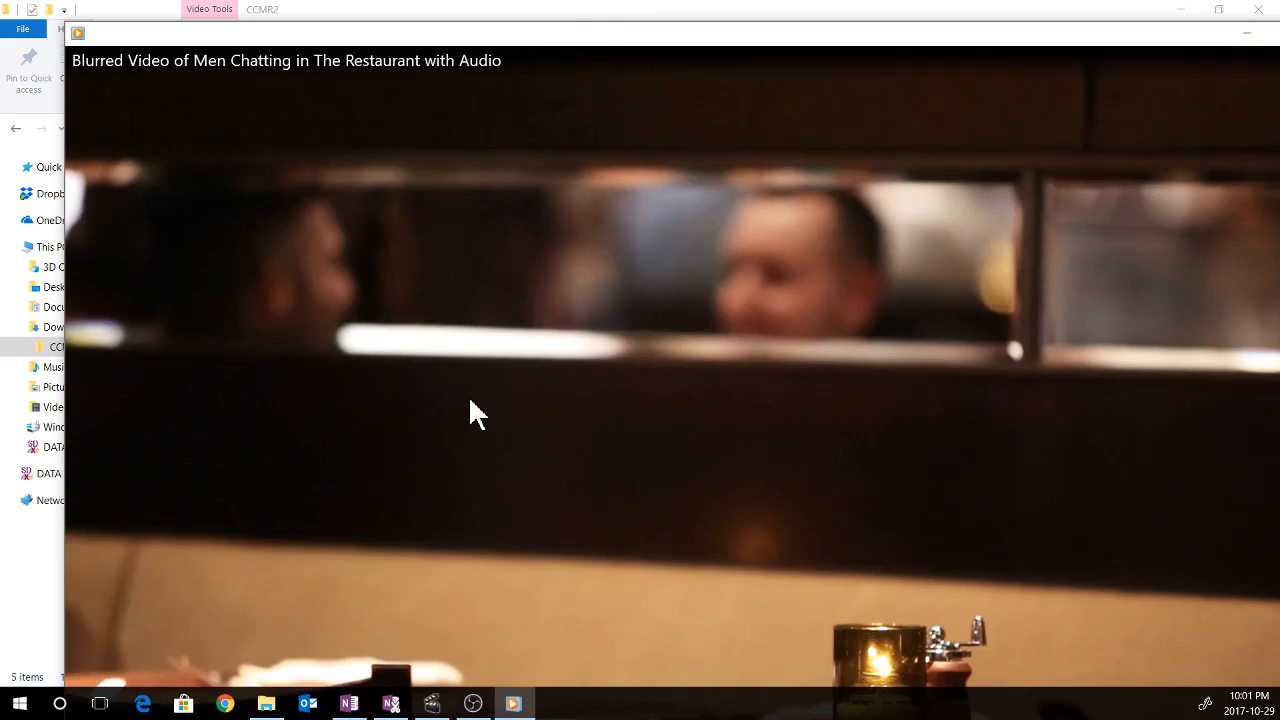
double_click(471, 402)
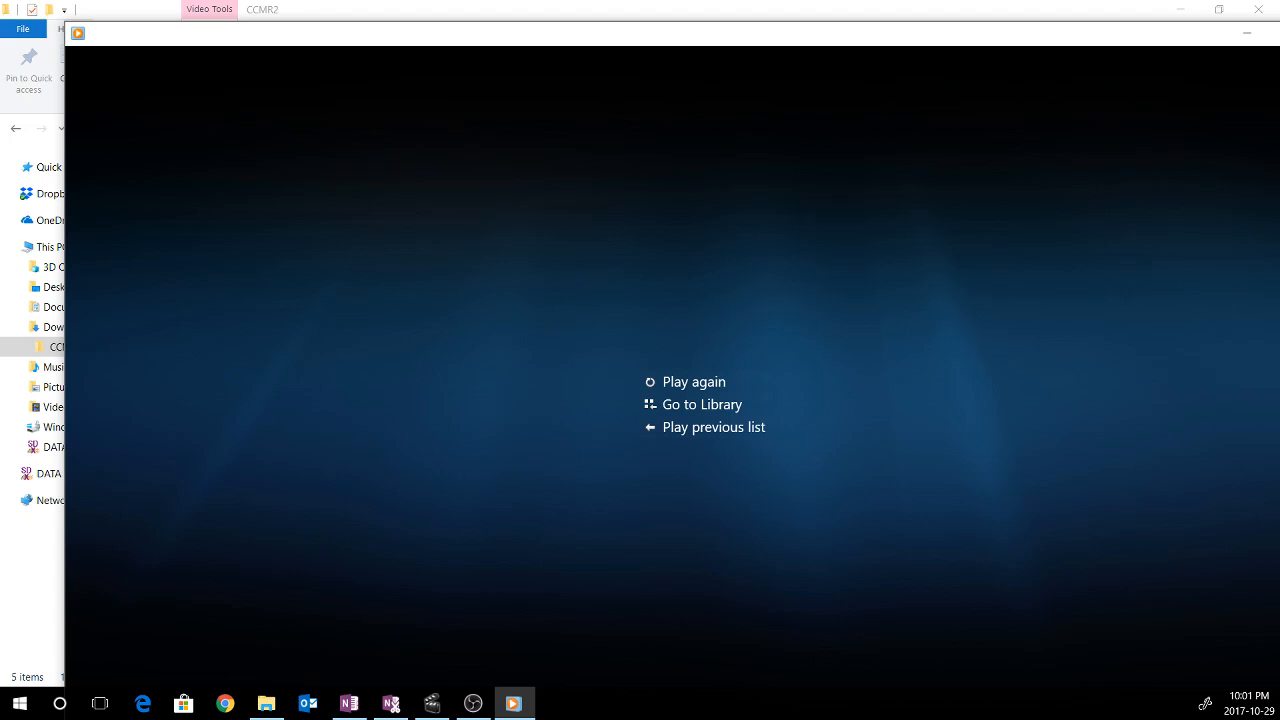
key("alt+F4")
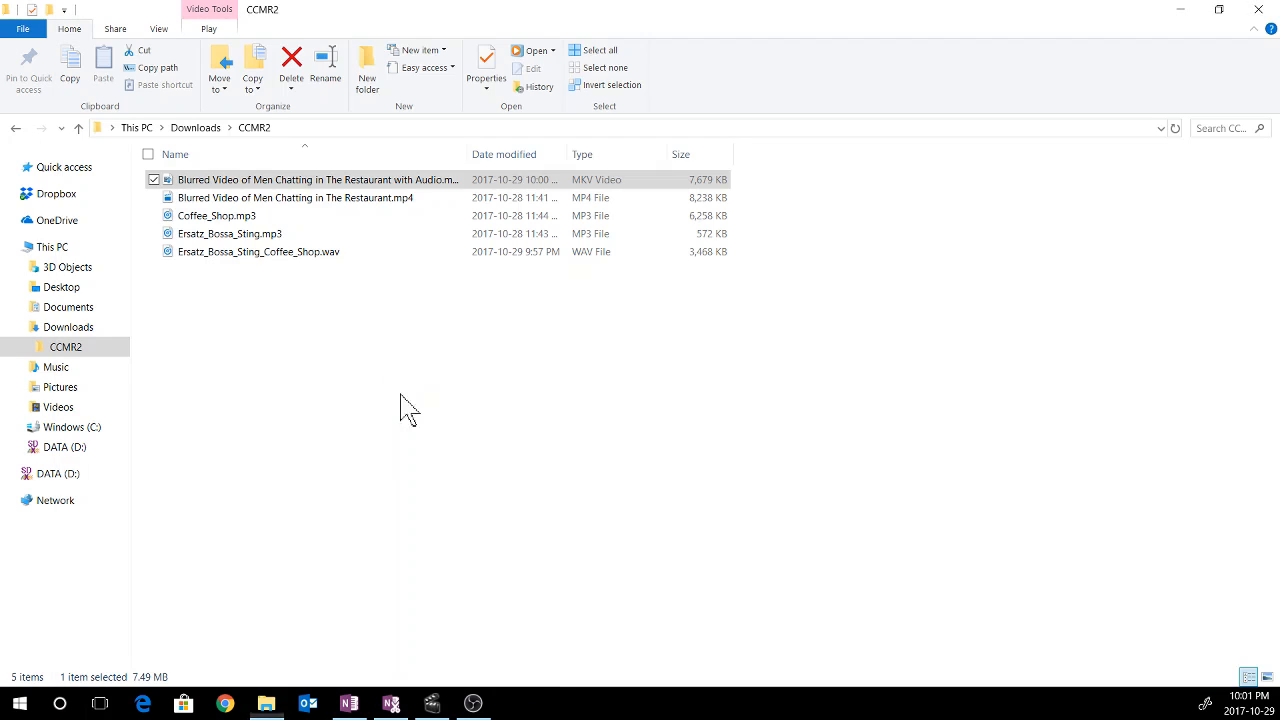